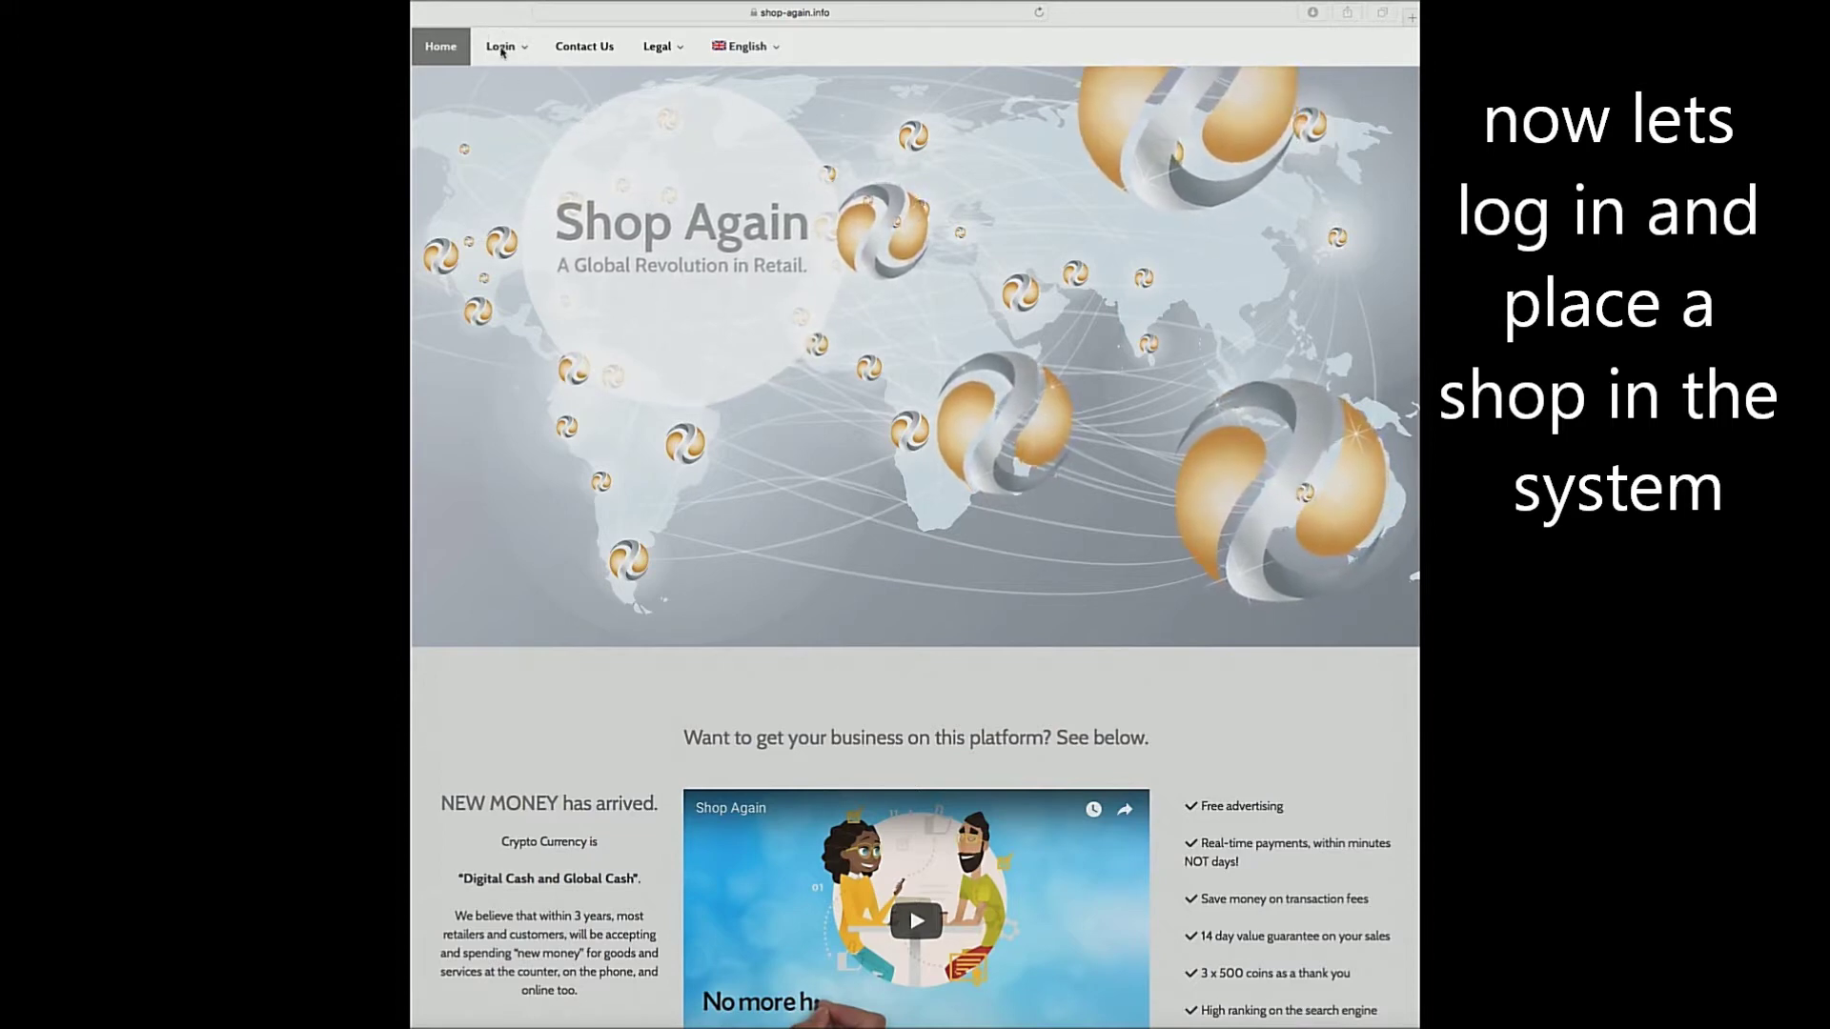
# Choose Login from the Login menu in the top navigation to reach the members' login page.
pyautogui.click(502, 52)
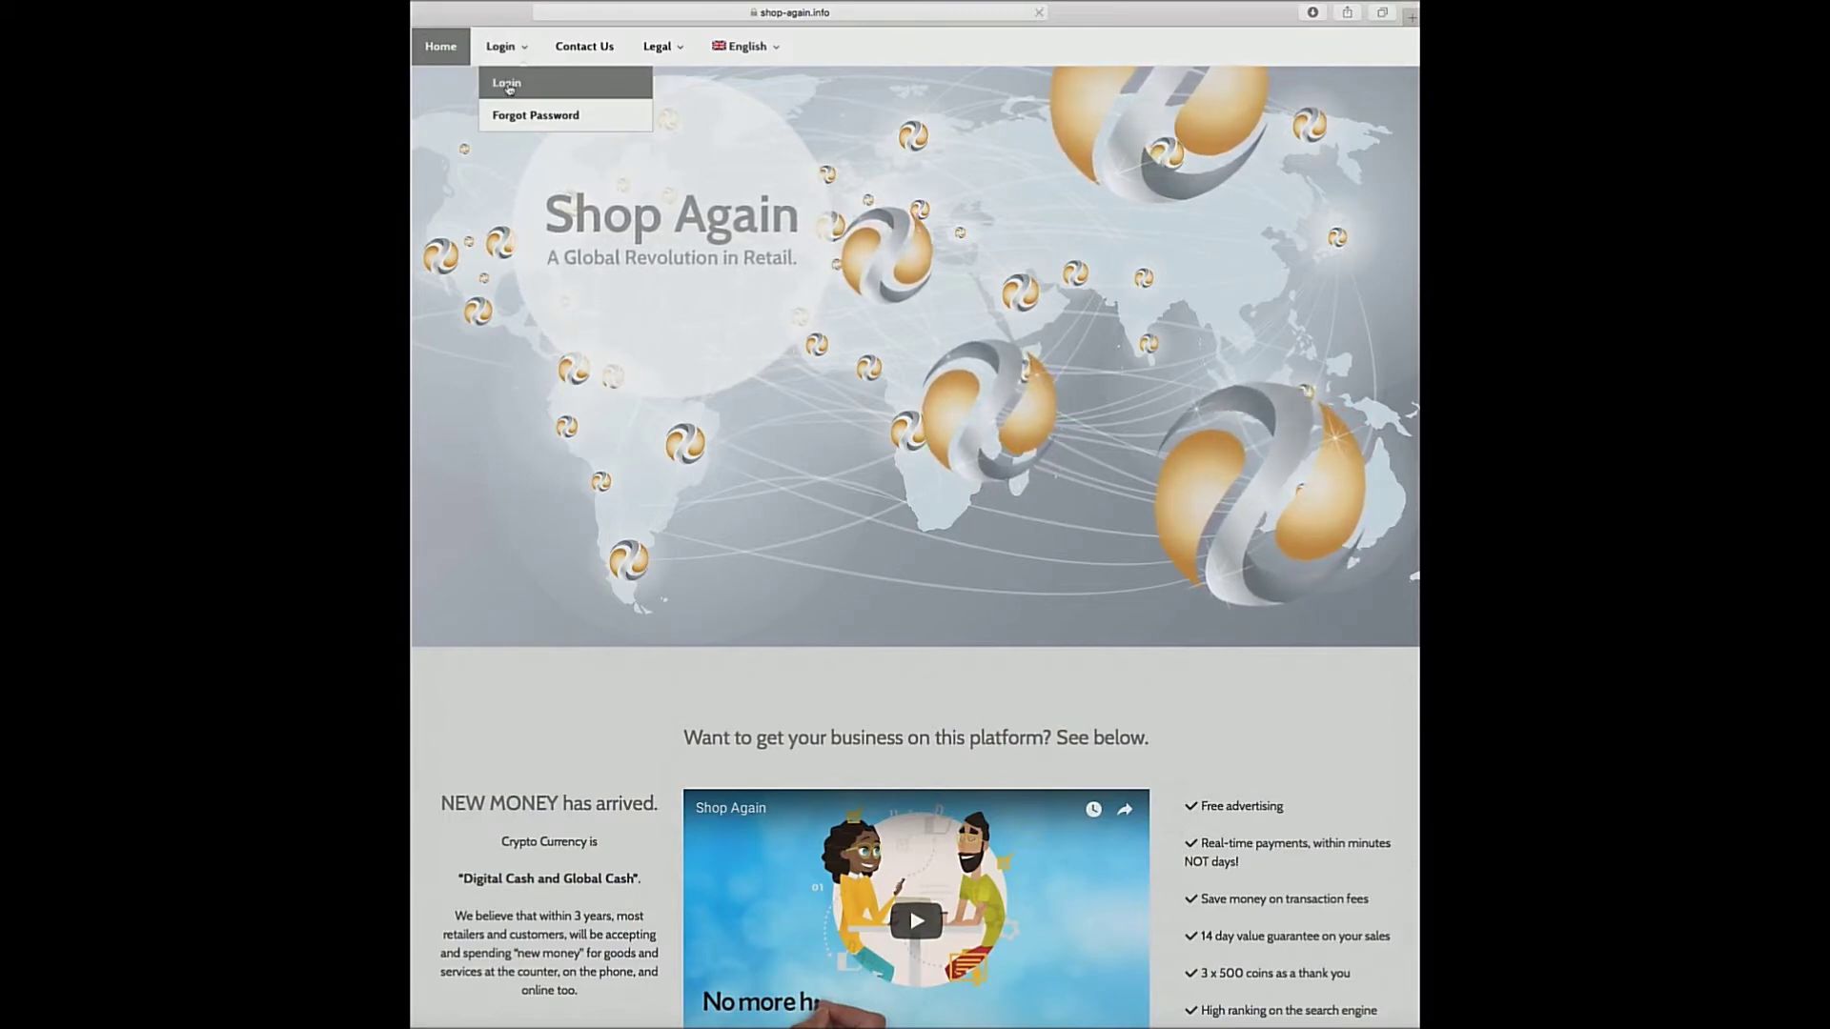
pyautogui.click(508, 87)
# Log in with the Support-supplied username and password, declining Safari's offer to save the password.
pyautogui.click(775, 260)
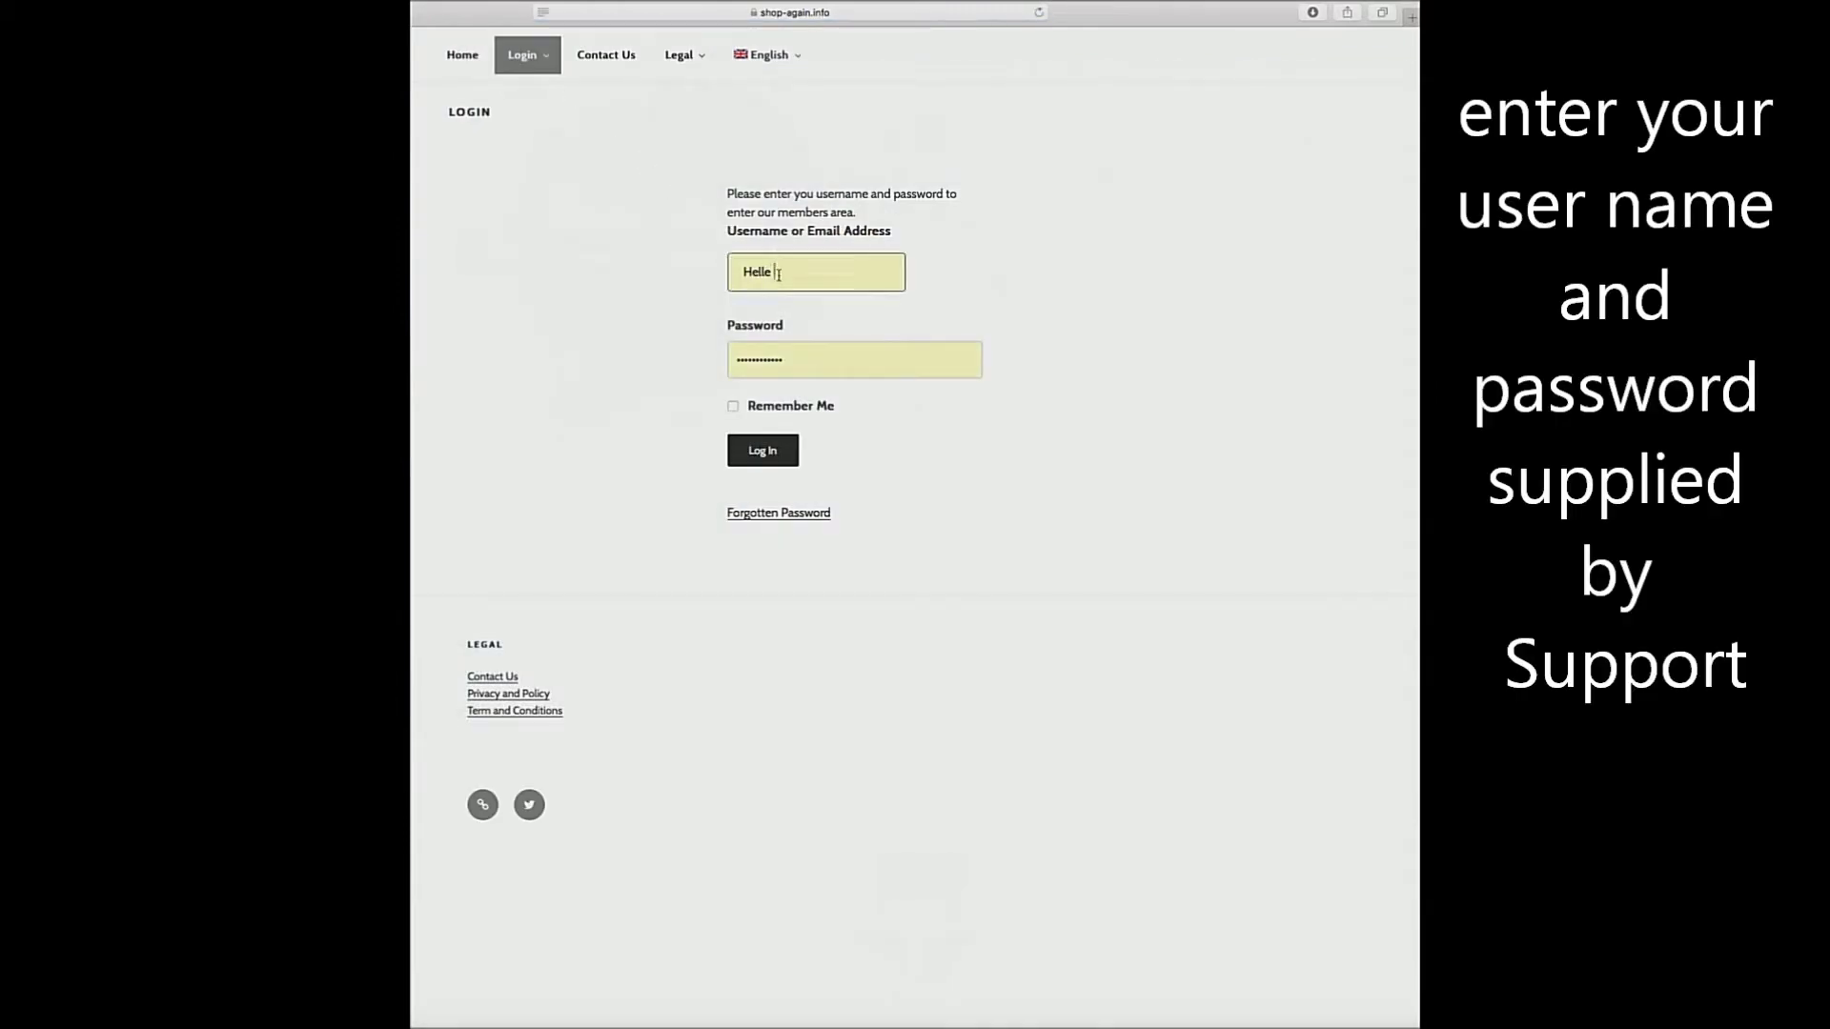
pyautogui.write('test')
pyautogui.press('Tab')
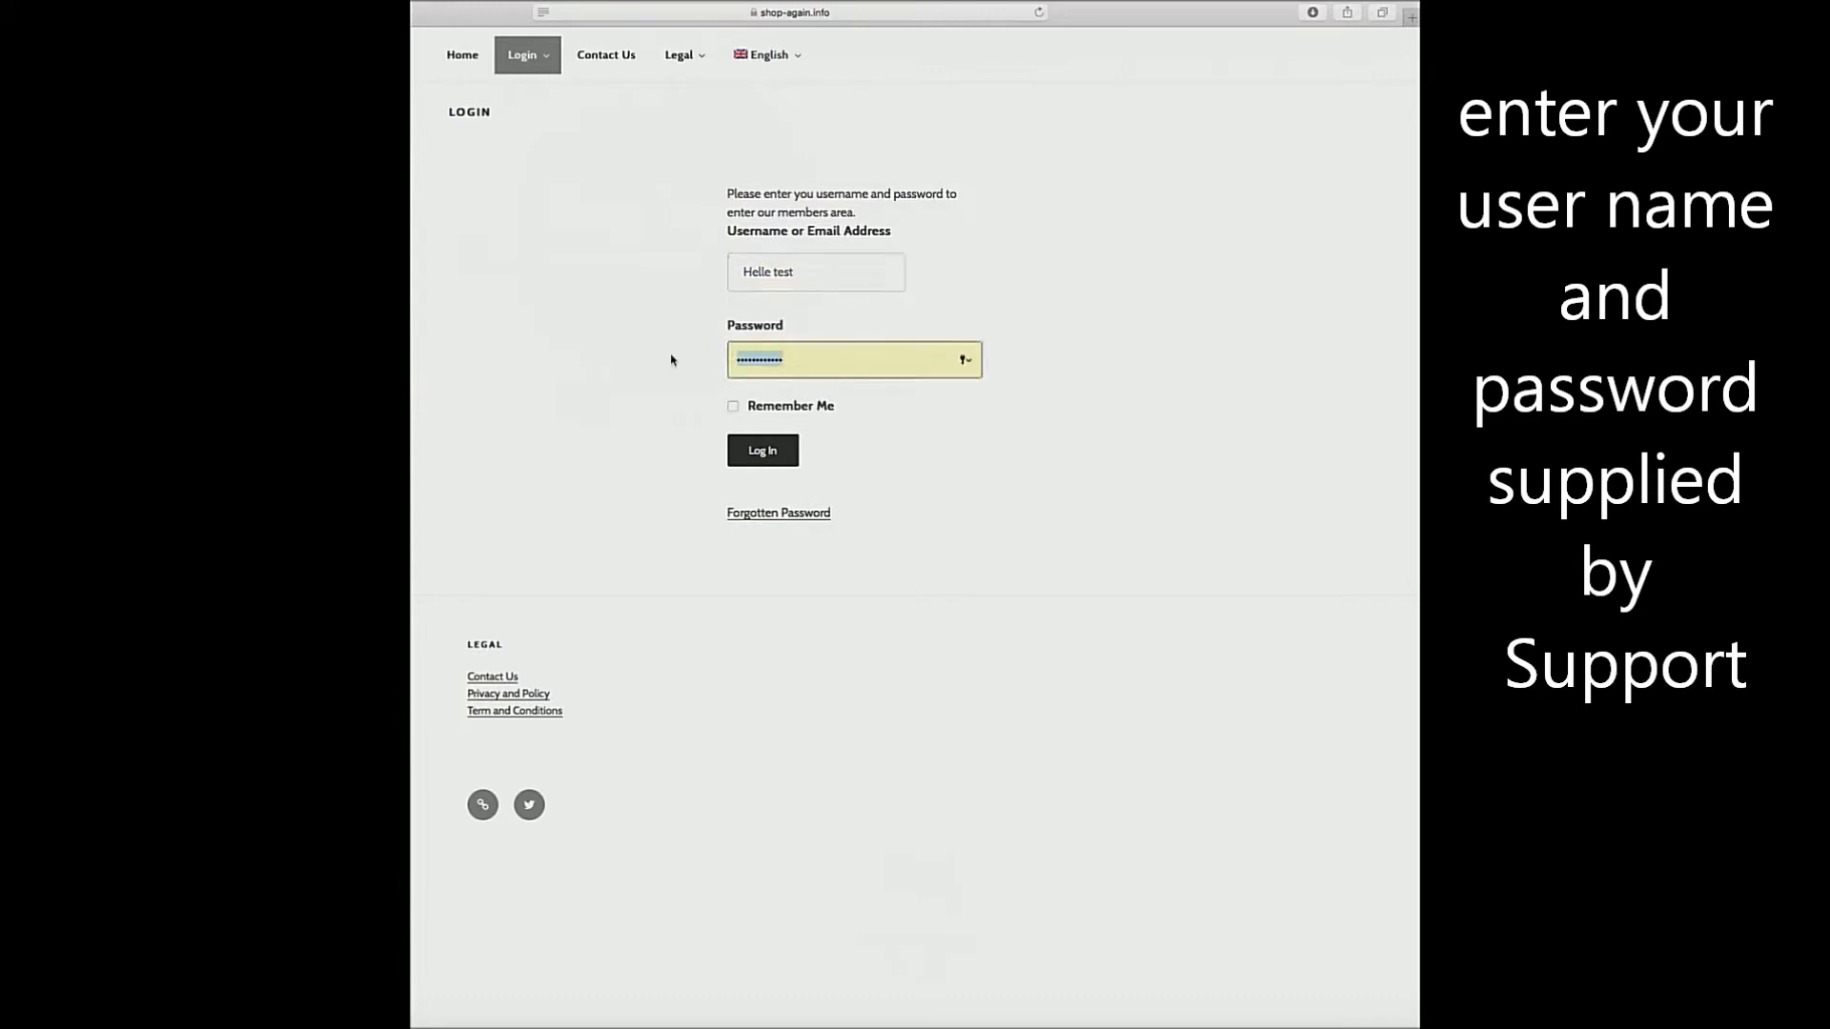
pyautogui.write('•••••')
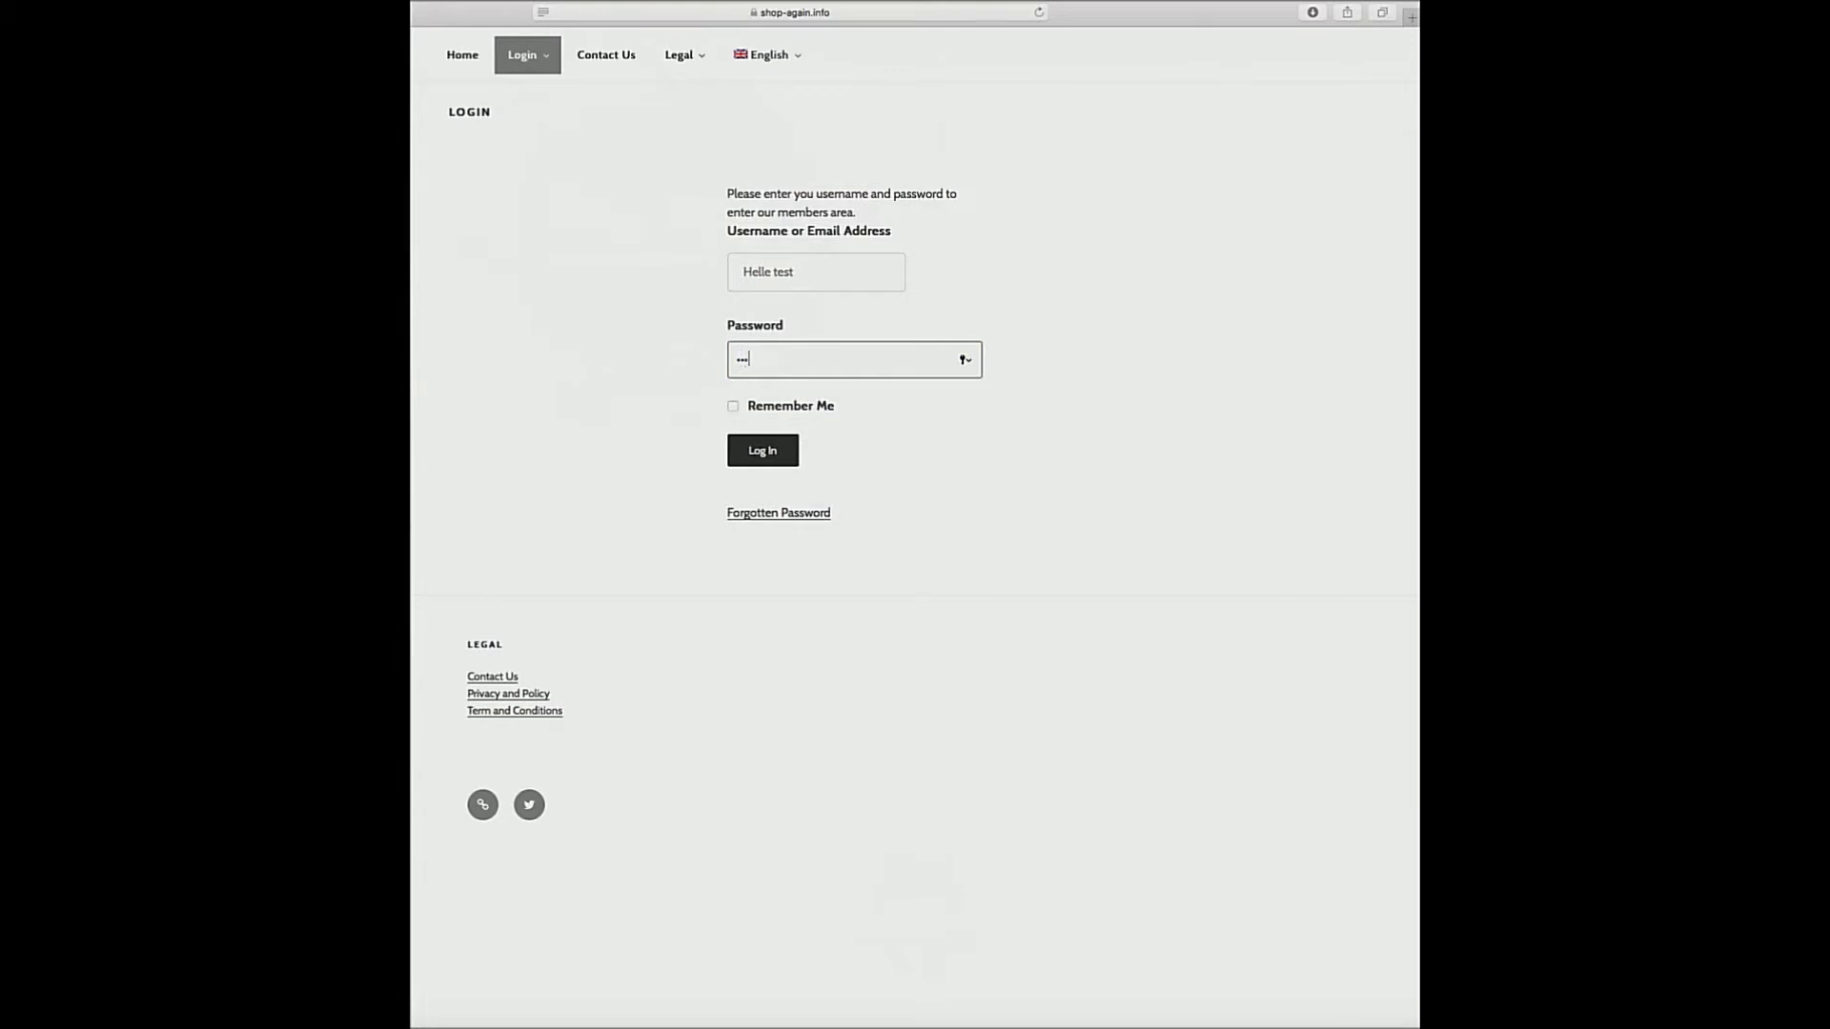
pyautogui.write('••••••••')
pyautogui.click(768, 451)
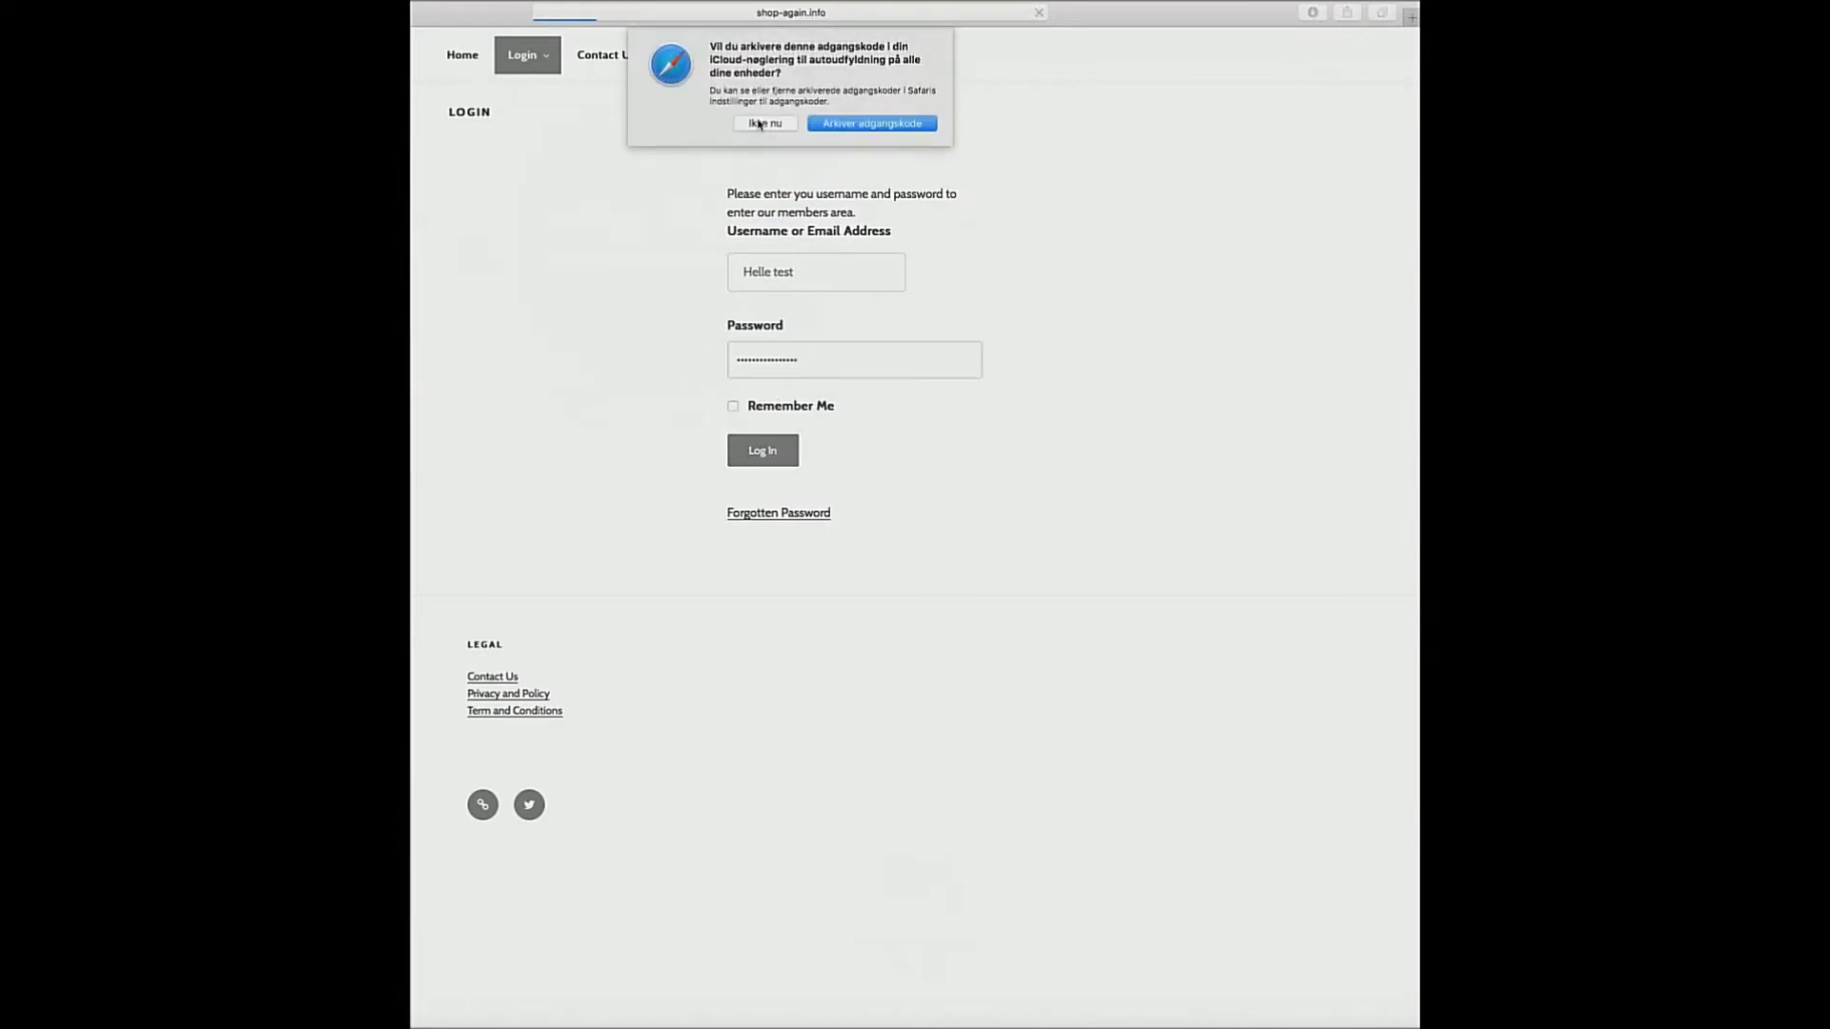
pyautogui.click(763, 124)
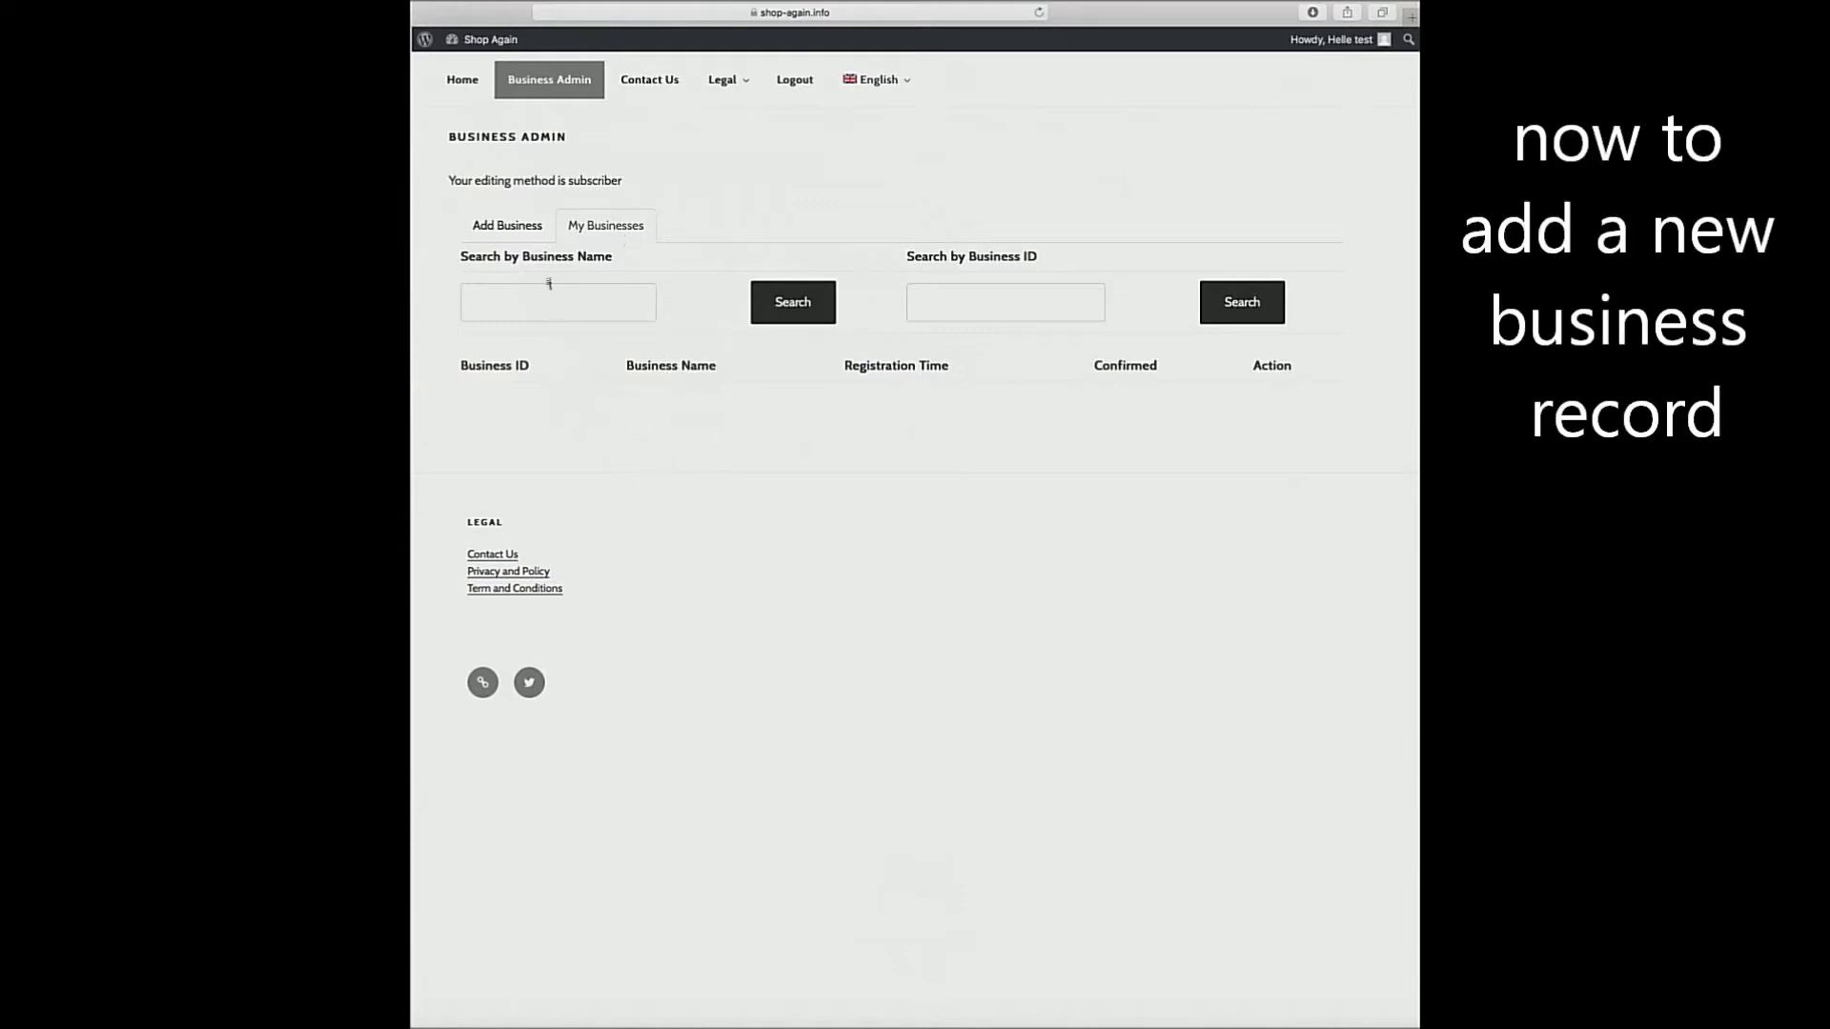
# On the Add Business form, set Business Type to New Business Type and specify 'Garage'.
pyautogui.click(506, 226)
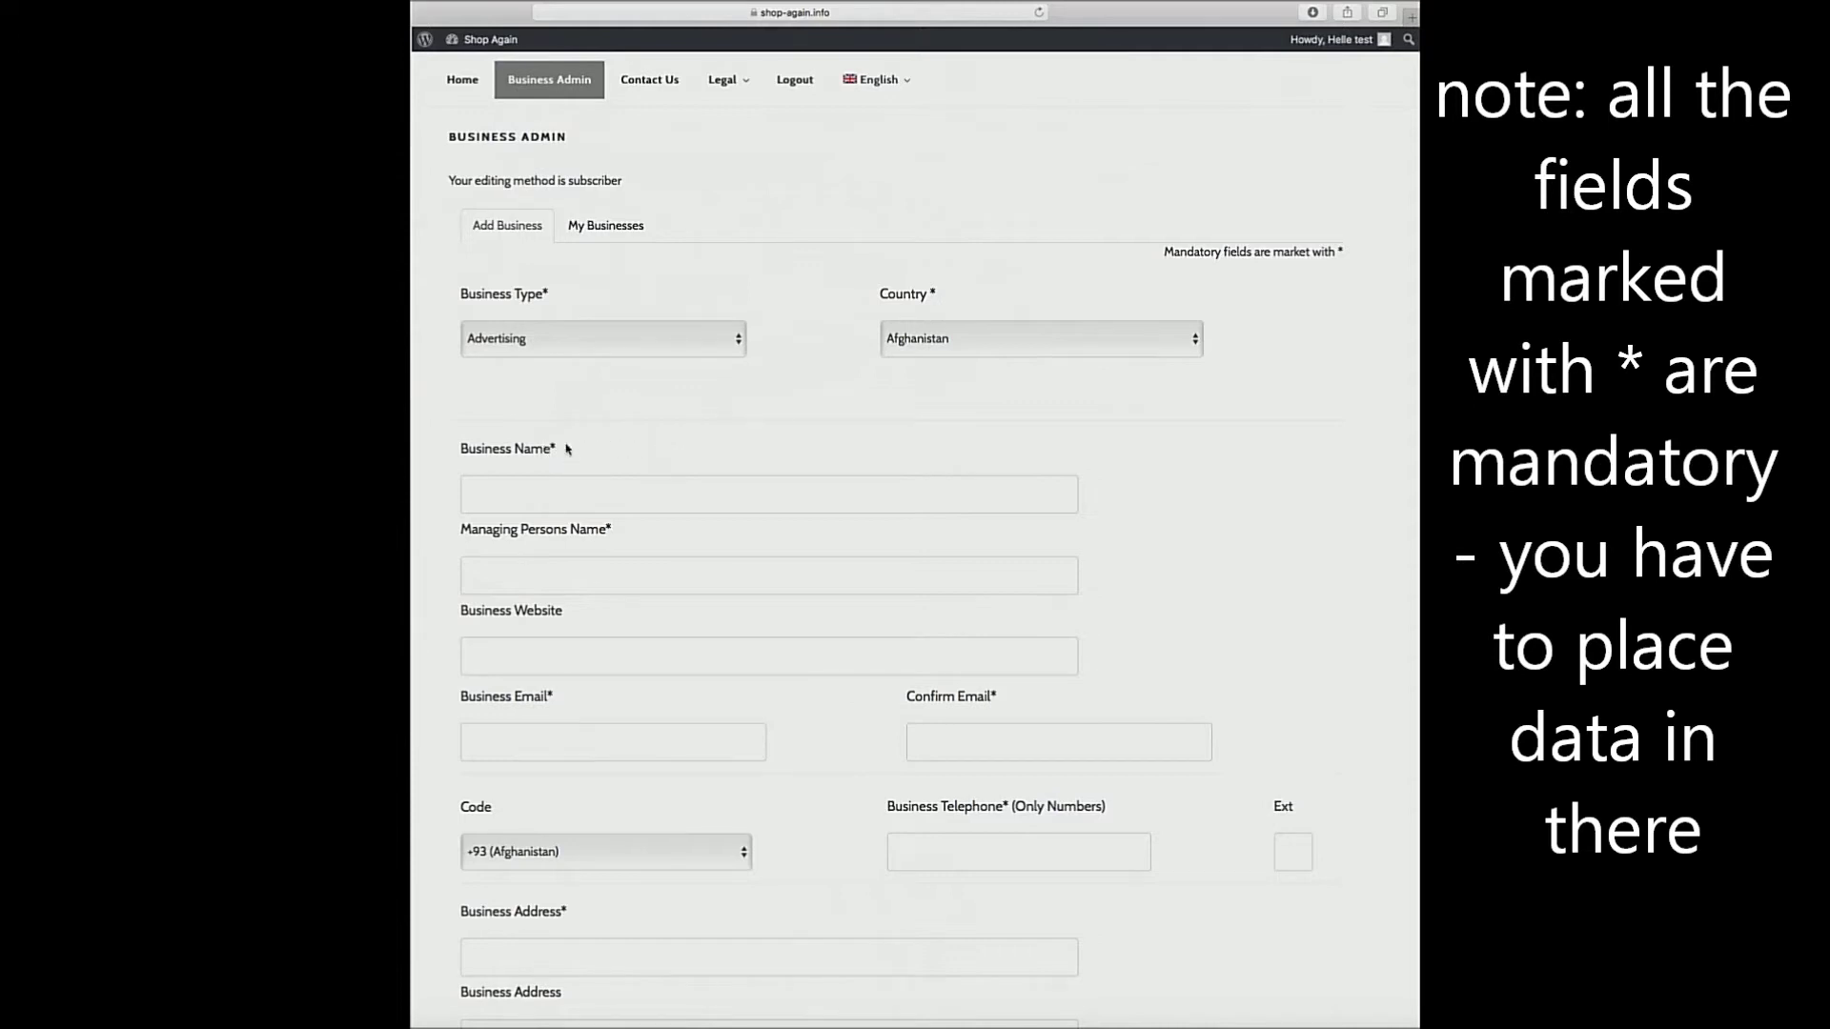
pyautogui.click(493, 339)
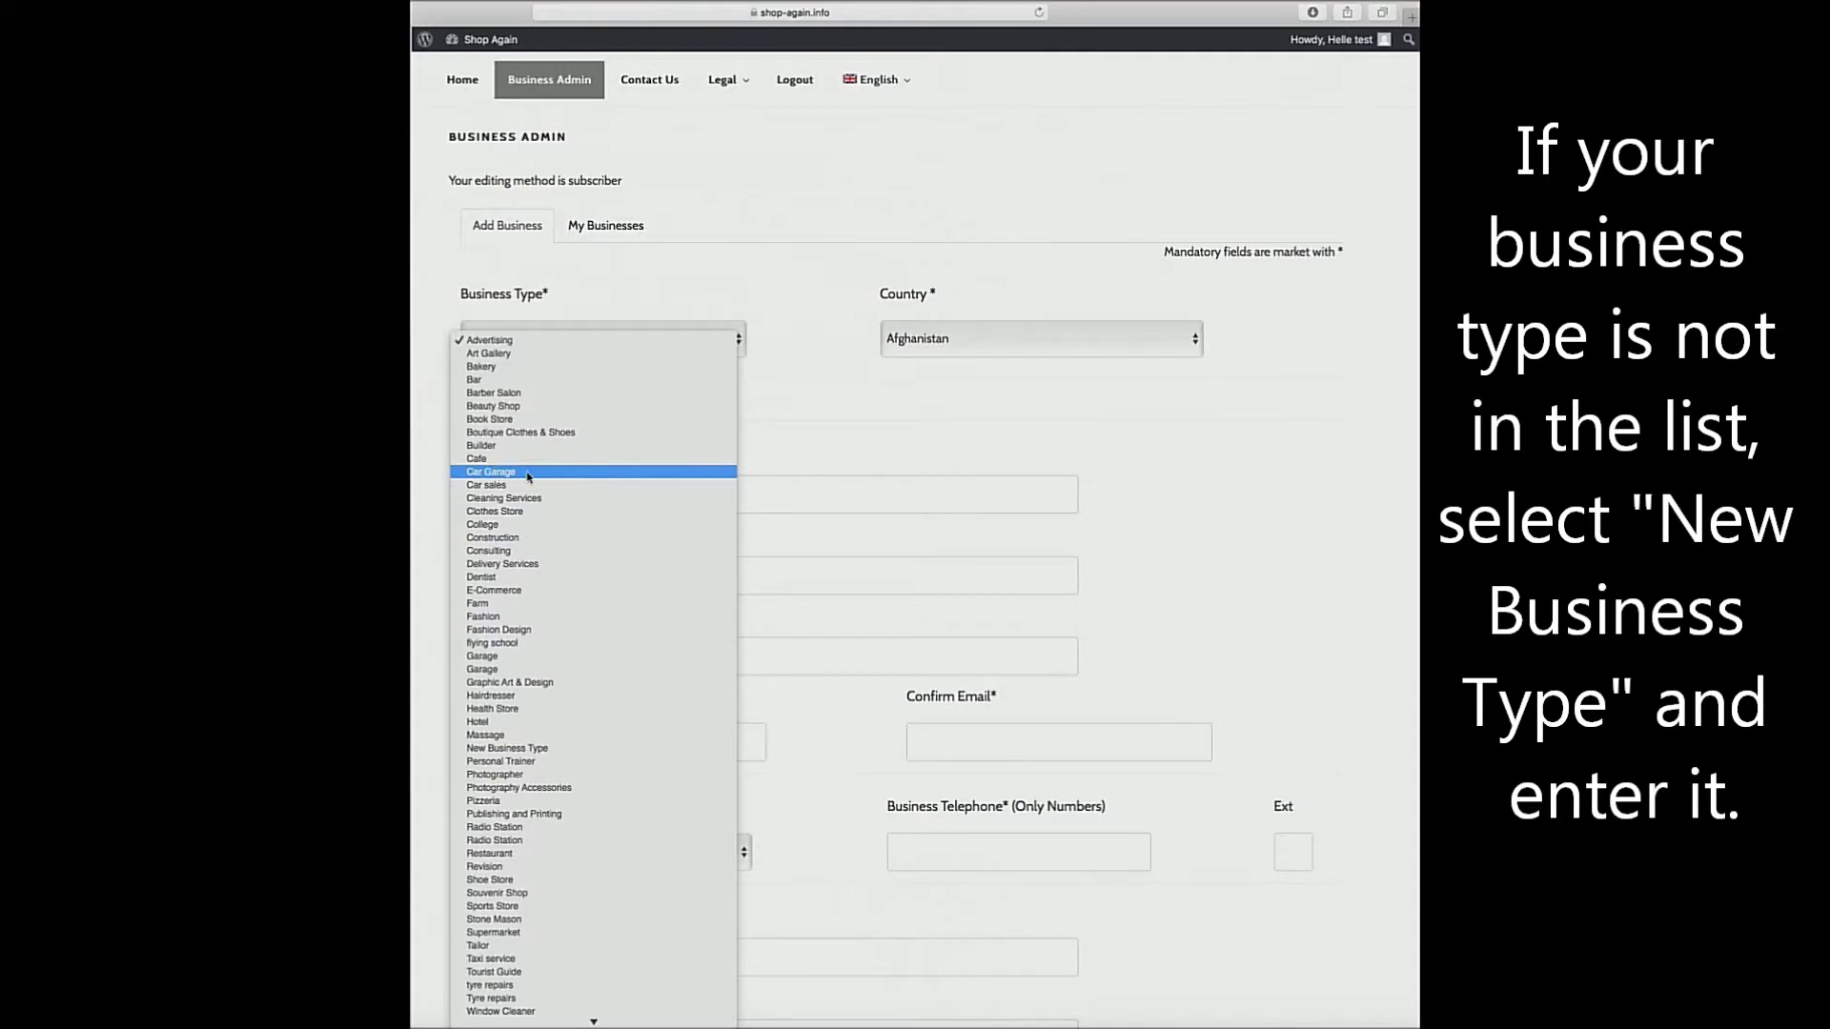
pyautogui.click(529, 474)
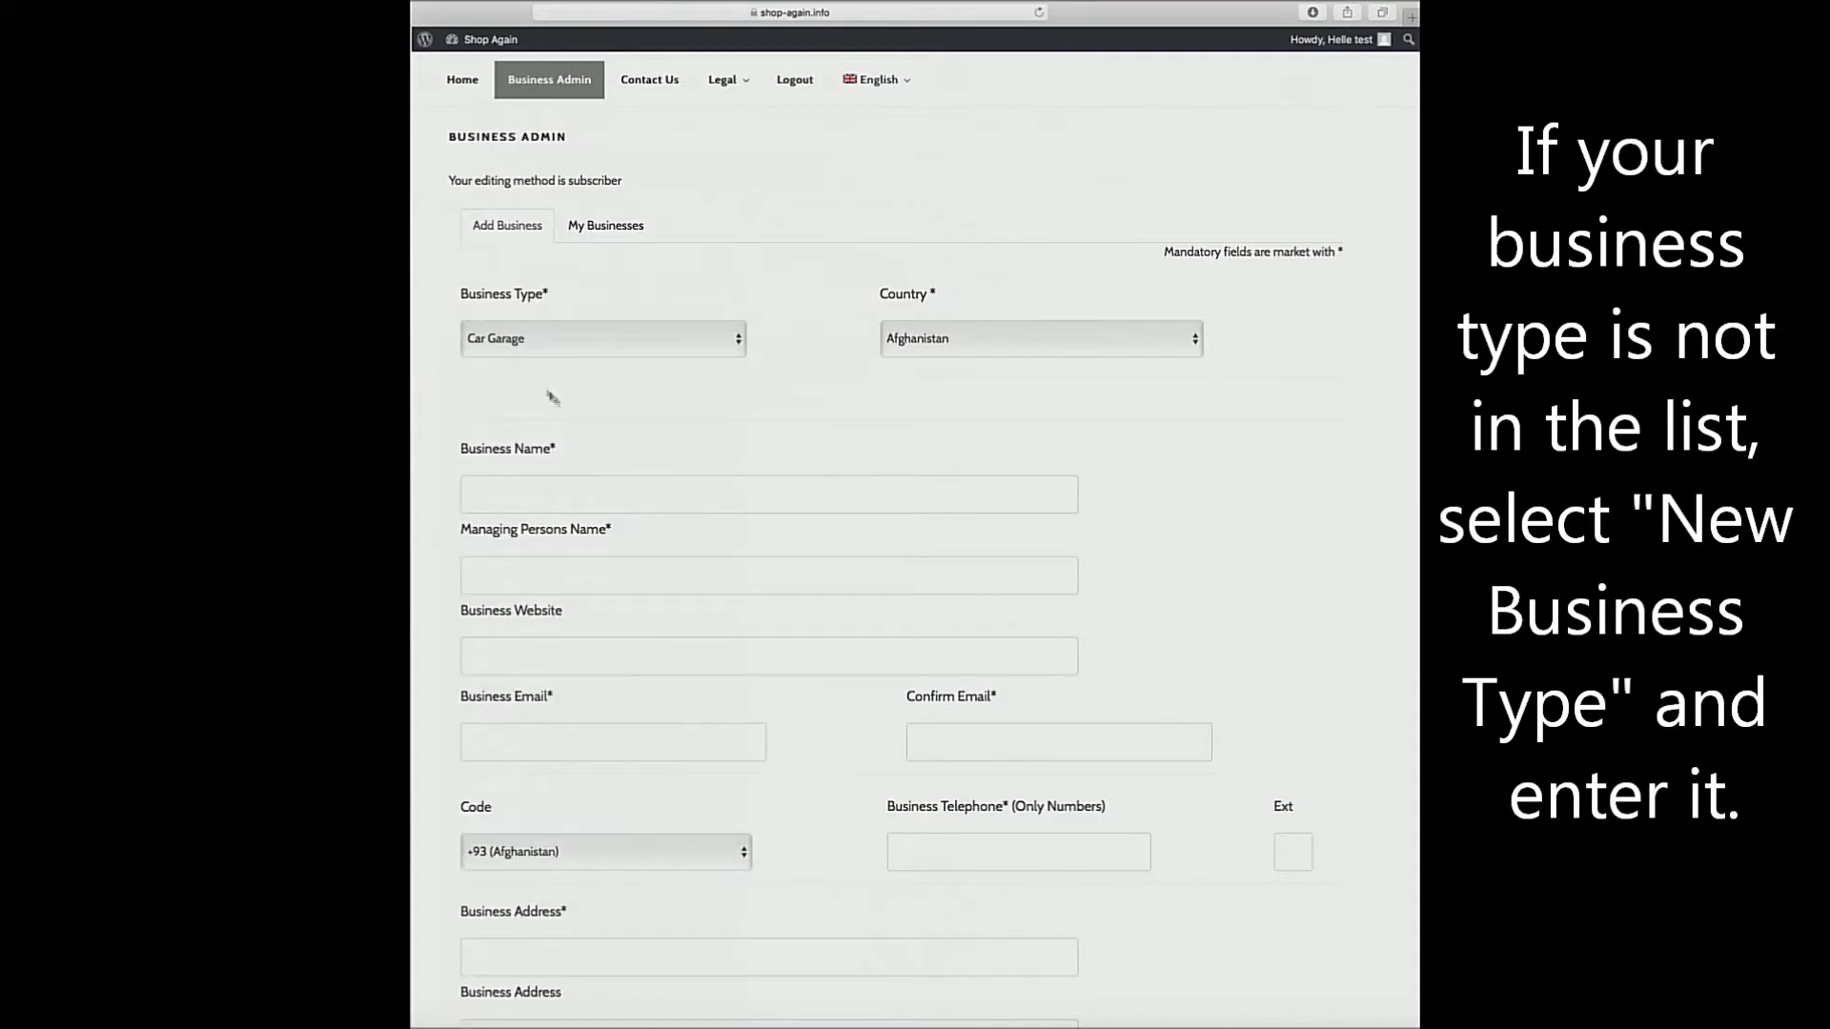
pyautogui.click(554, 341)
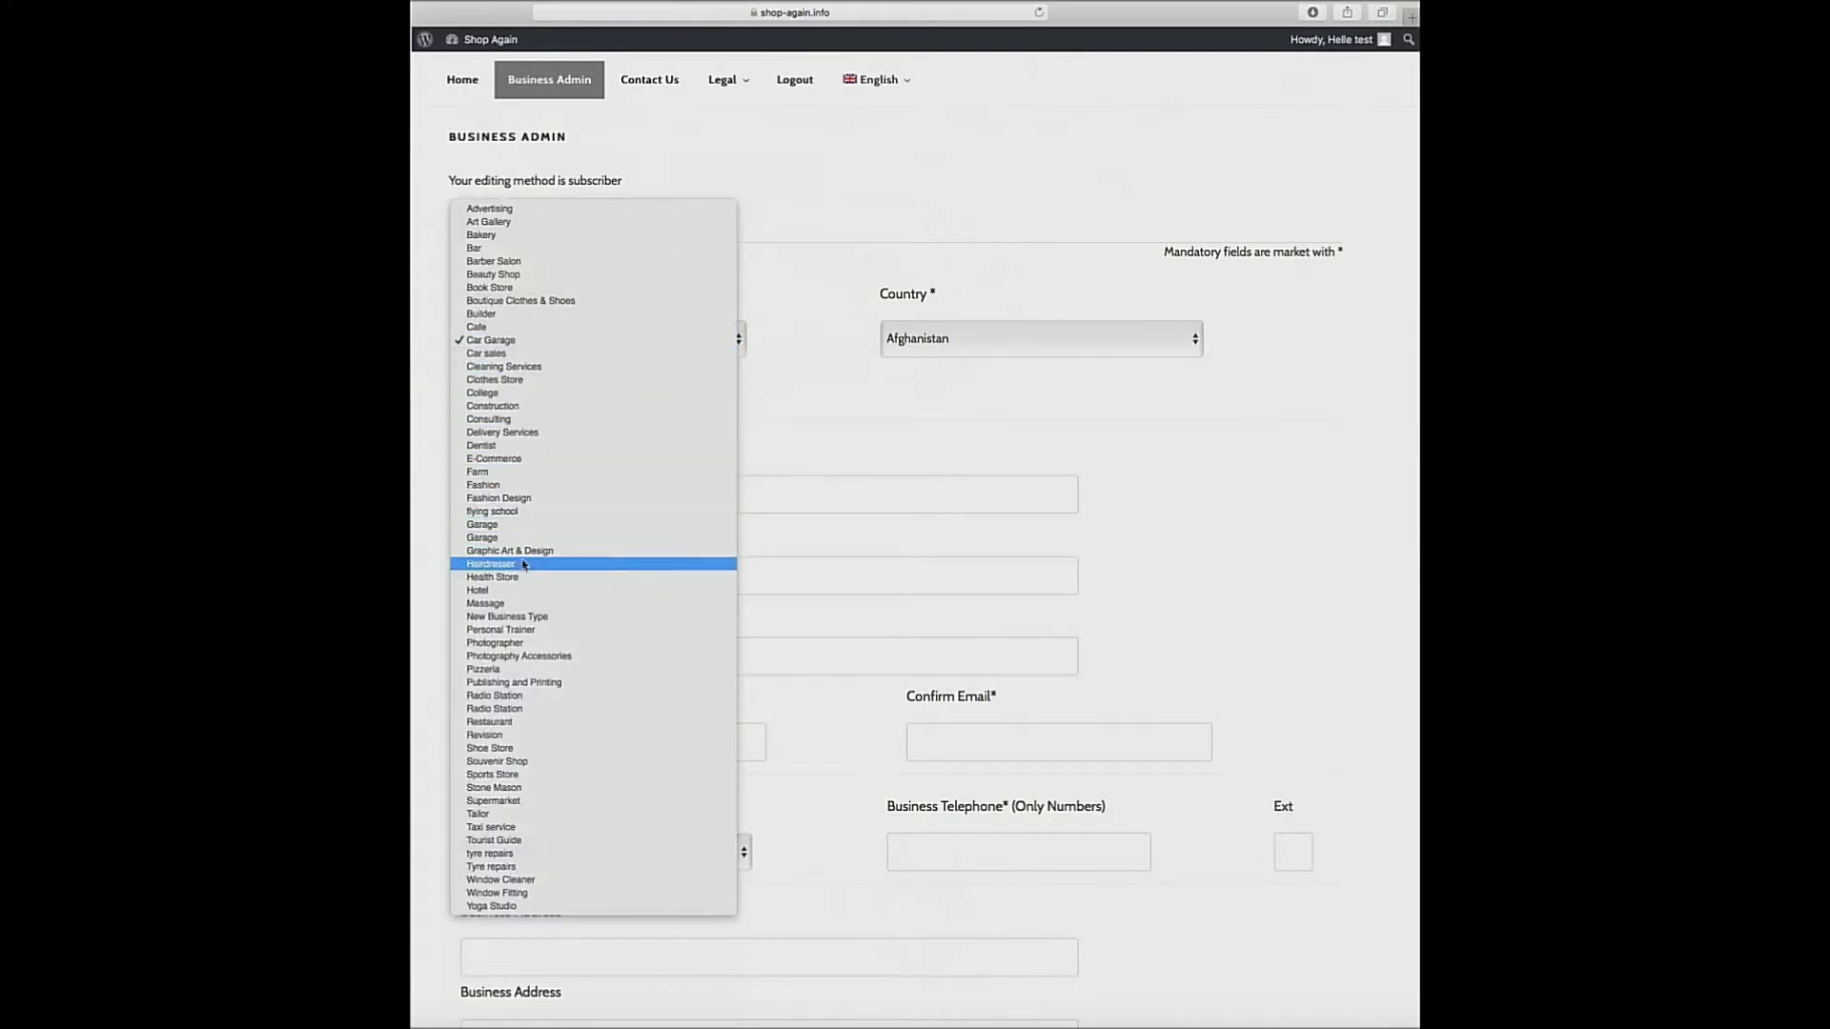
pyautogui.click(536, 618)
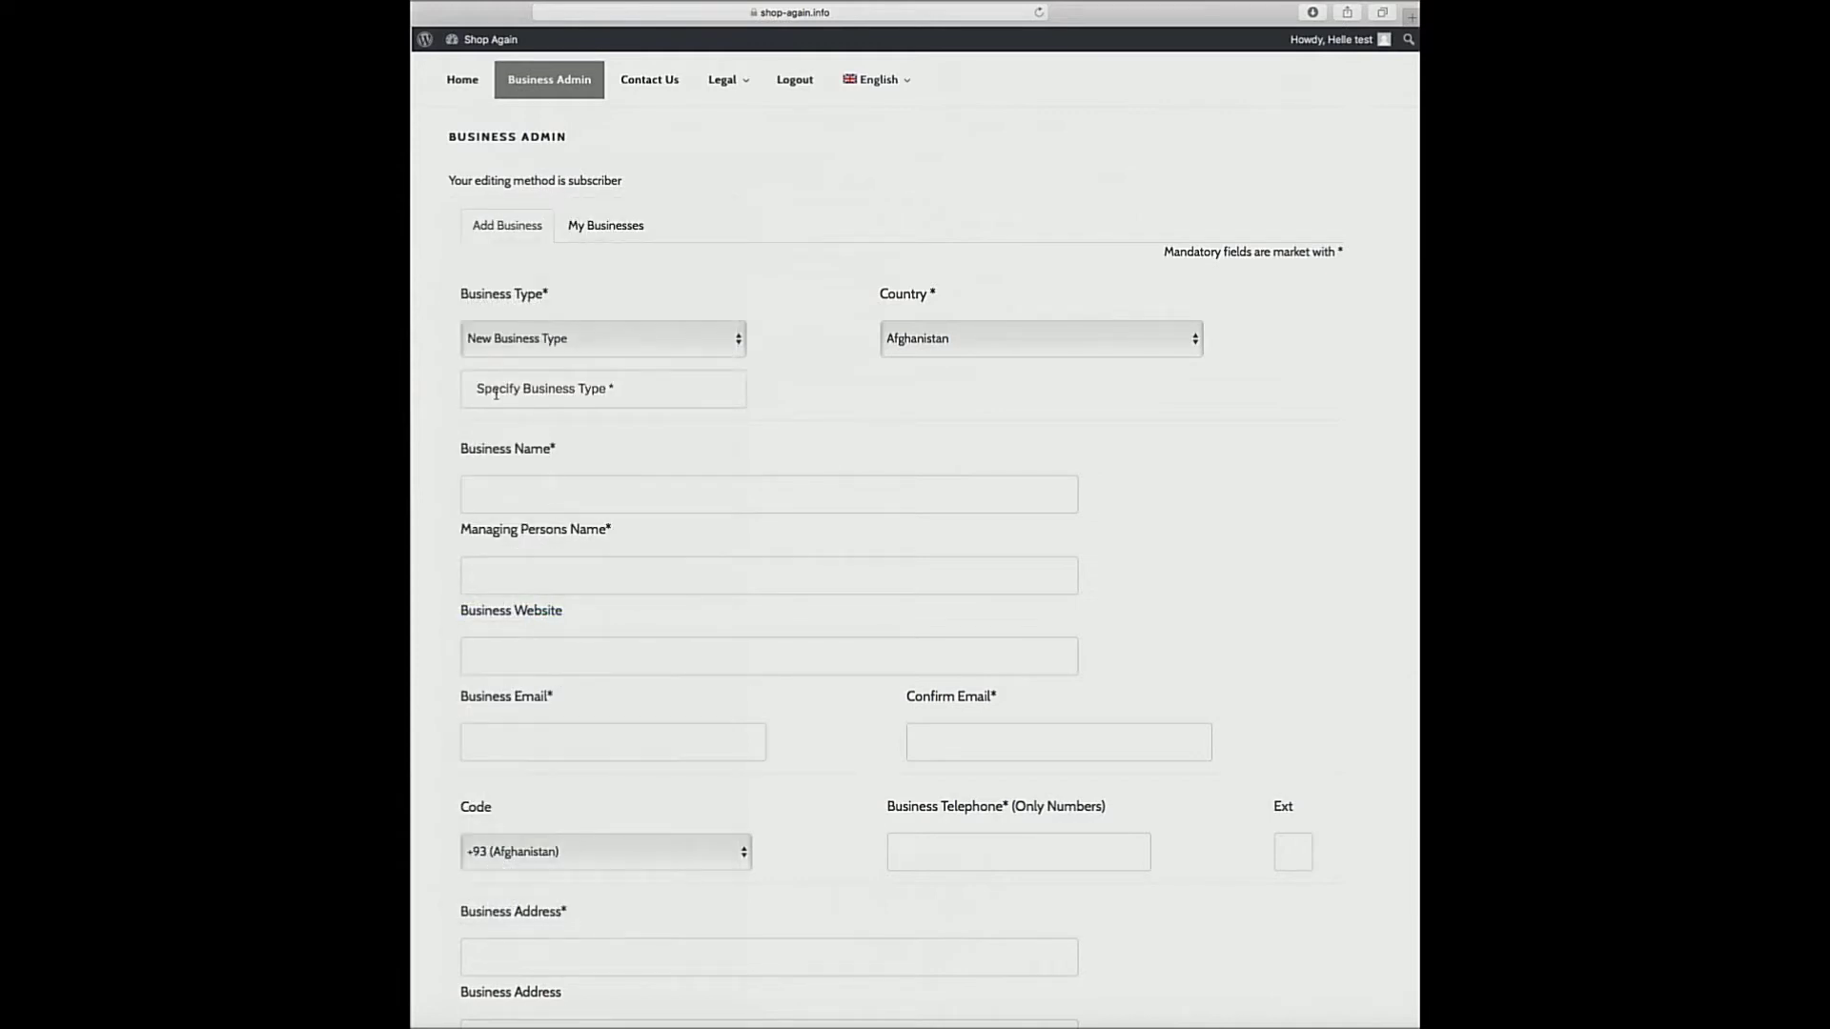
pyautogui.click(495, 392)
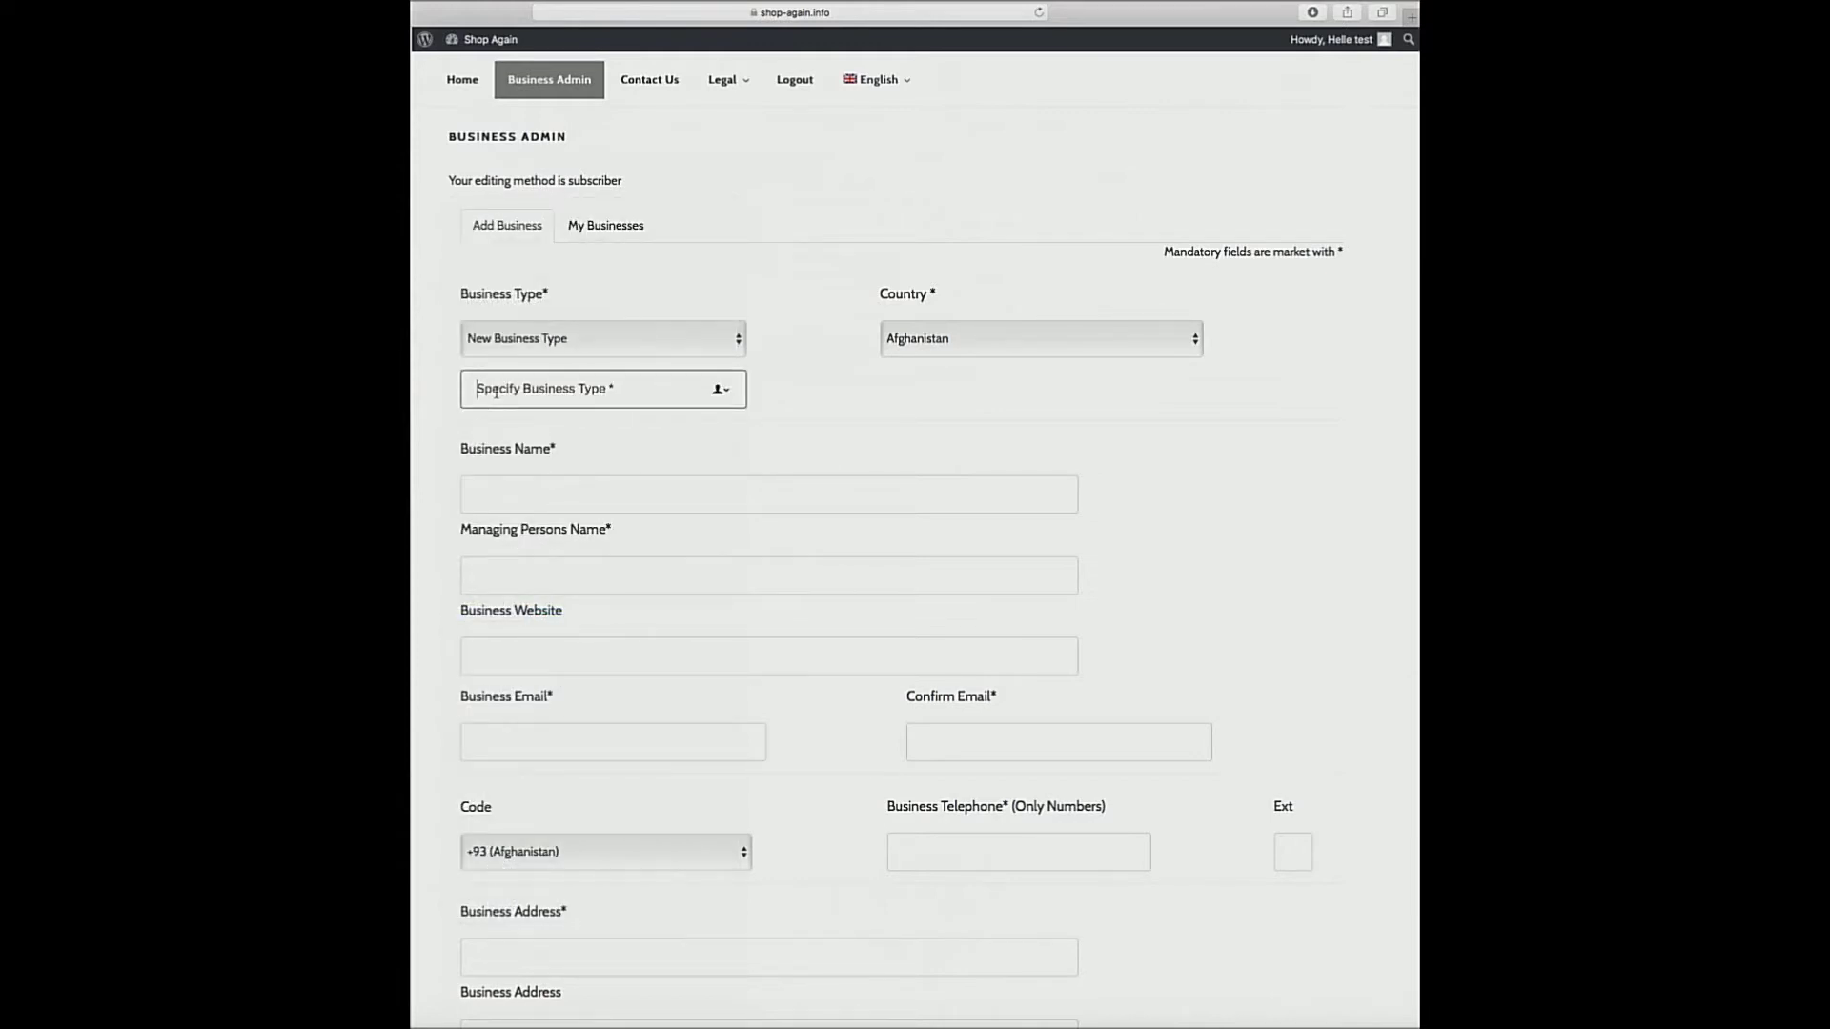
pyautogui.write('Garage')
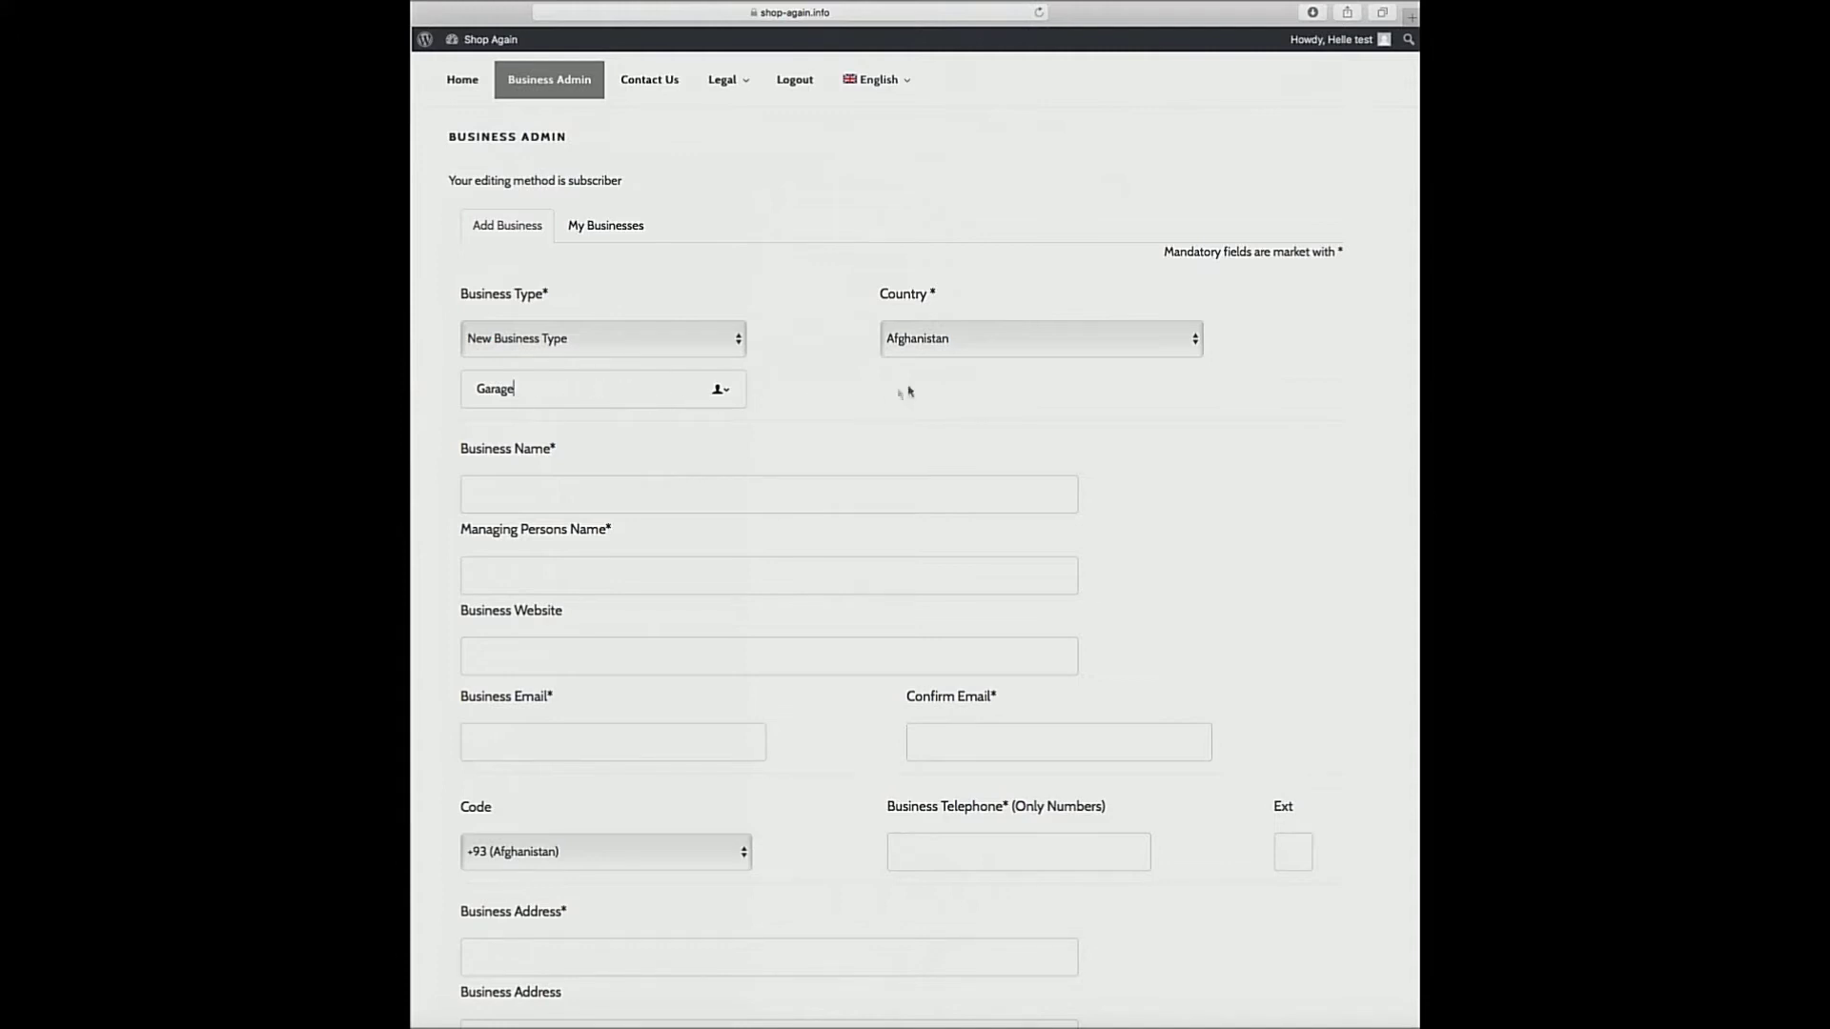
# Set Country to Denmark (+45) and enter 'Diesel Elektro - Test' as the Business Name.
pyautogui.click(958, 339)
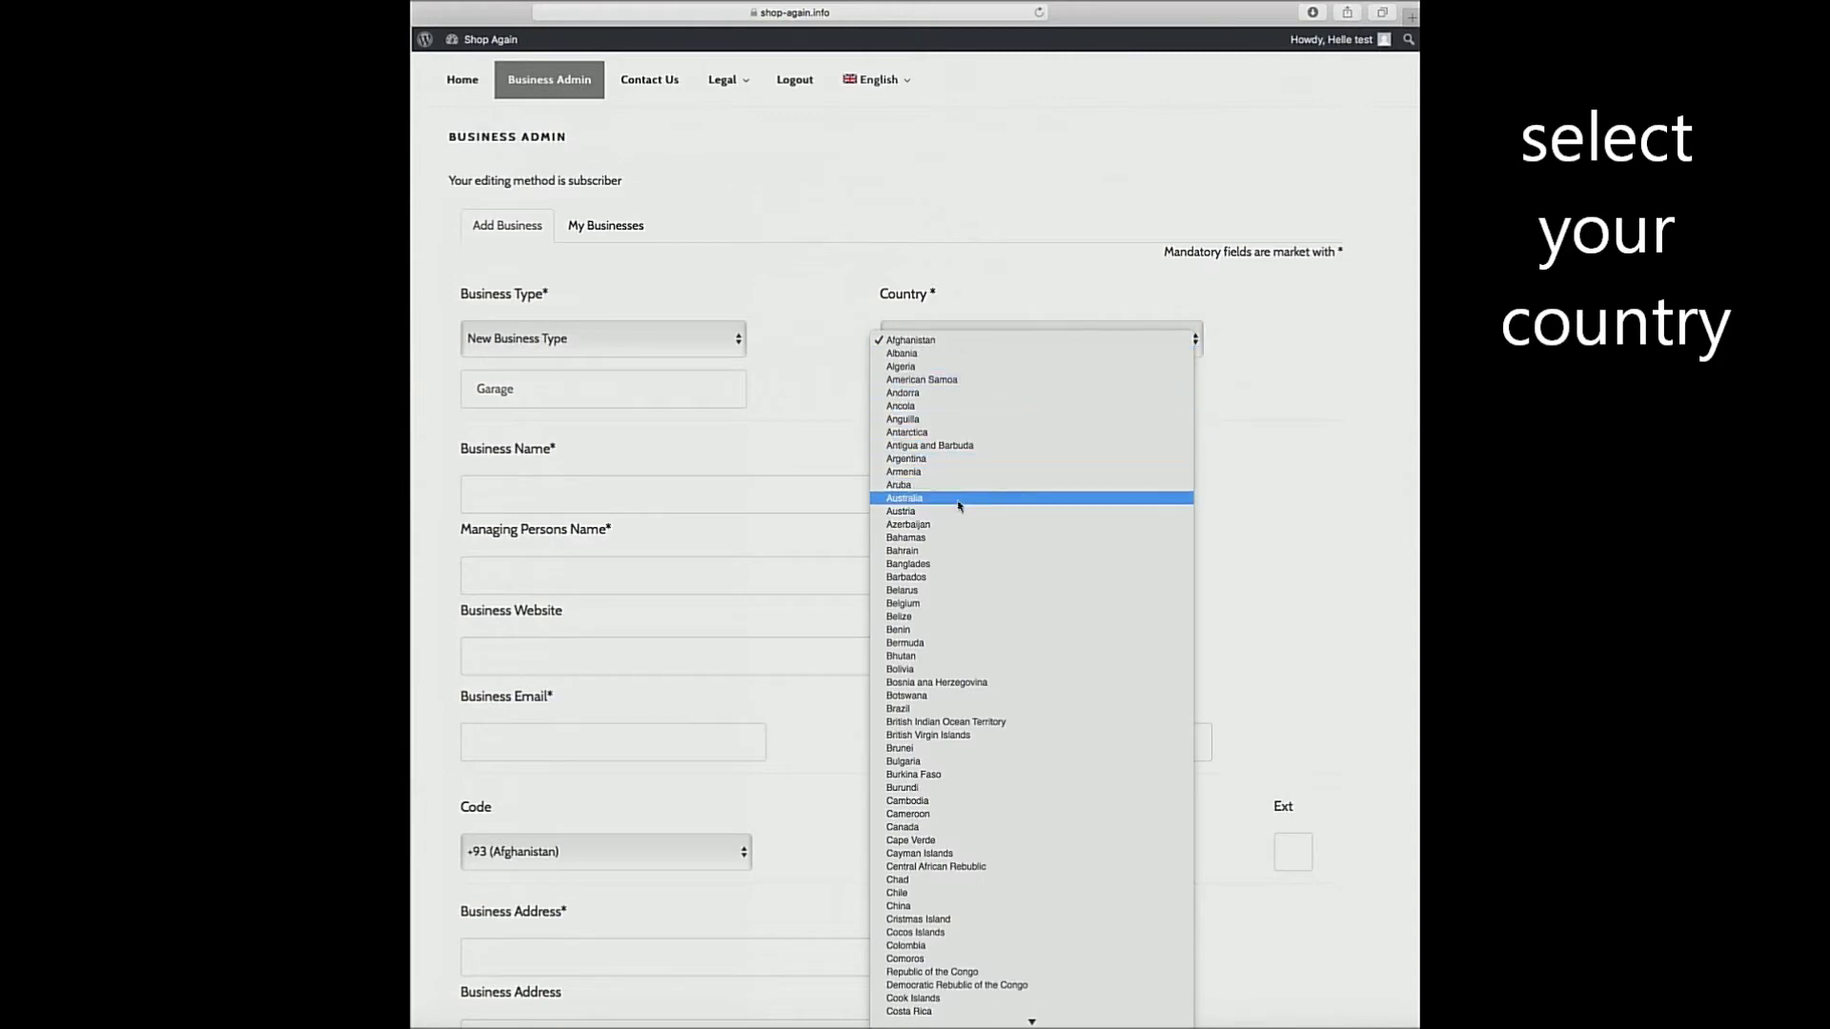
pyautogui.scroll(-10, 967, 572)
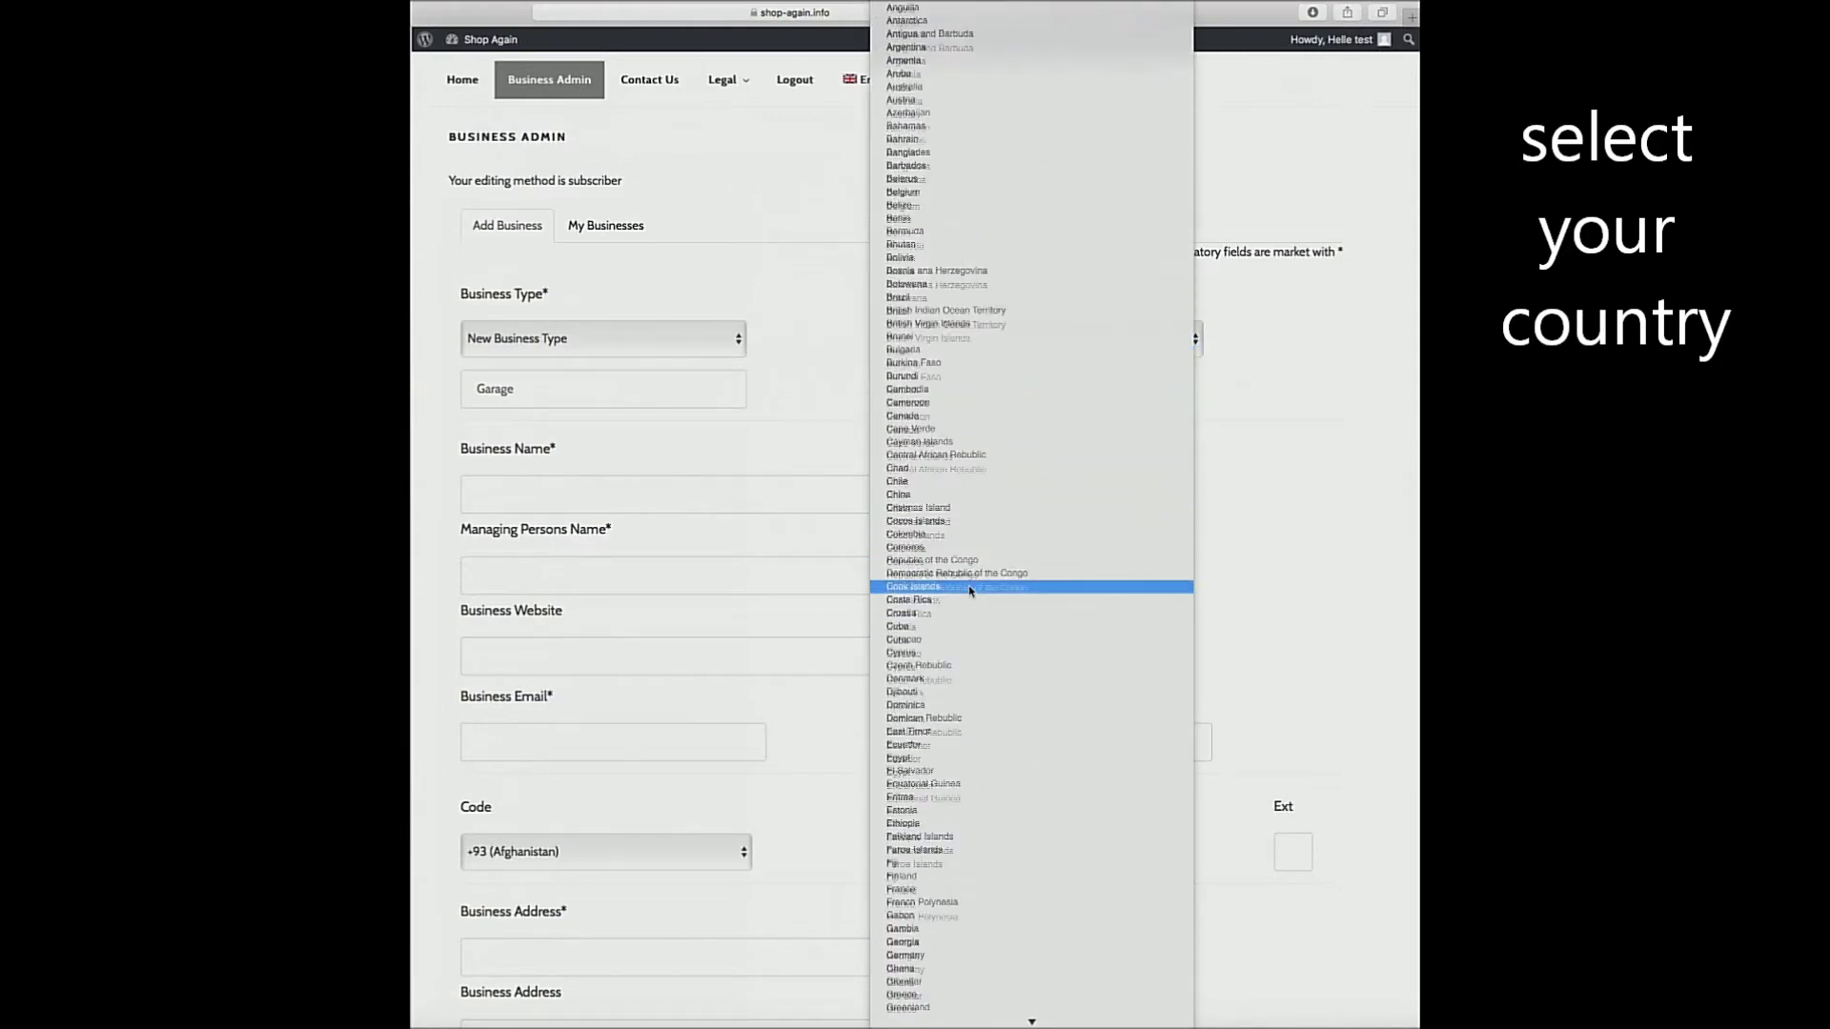
pyautogui.scroll(-2, 969, 591)
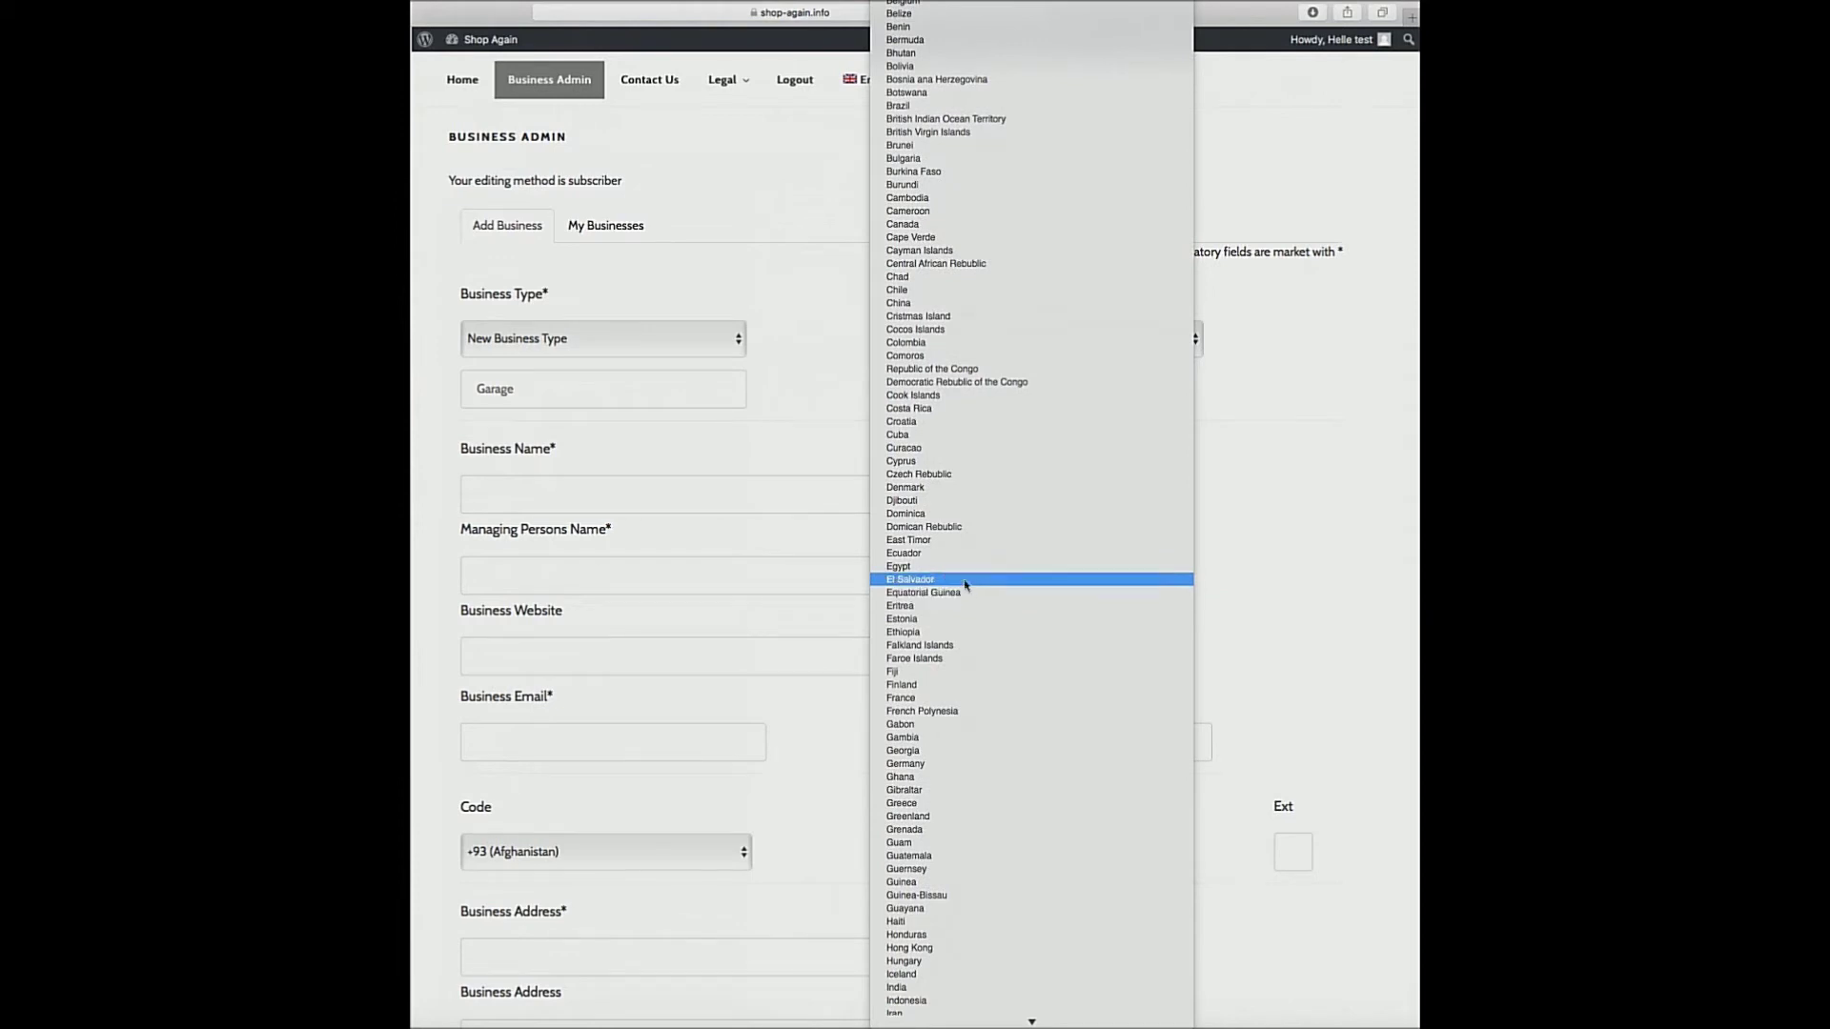
pyautogui.click(948, 488)
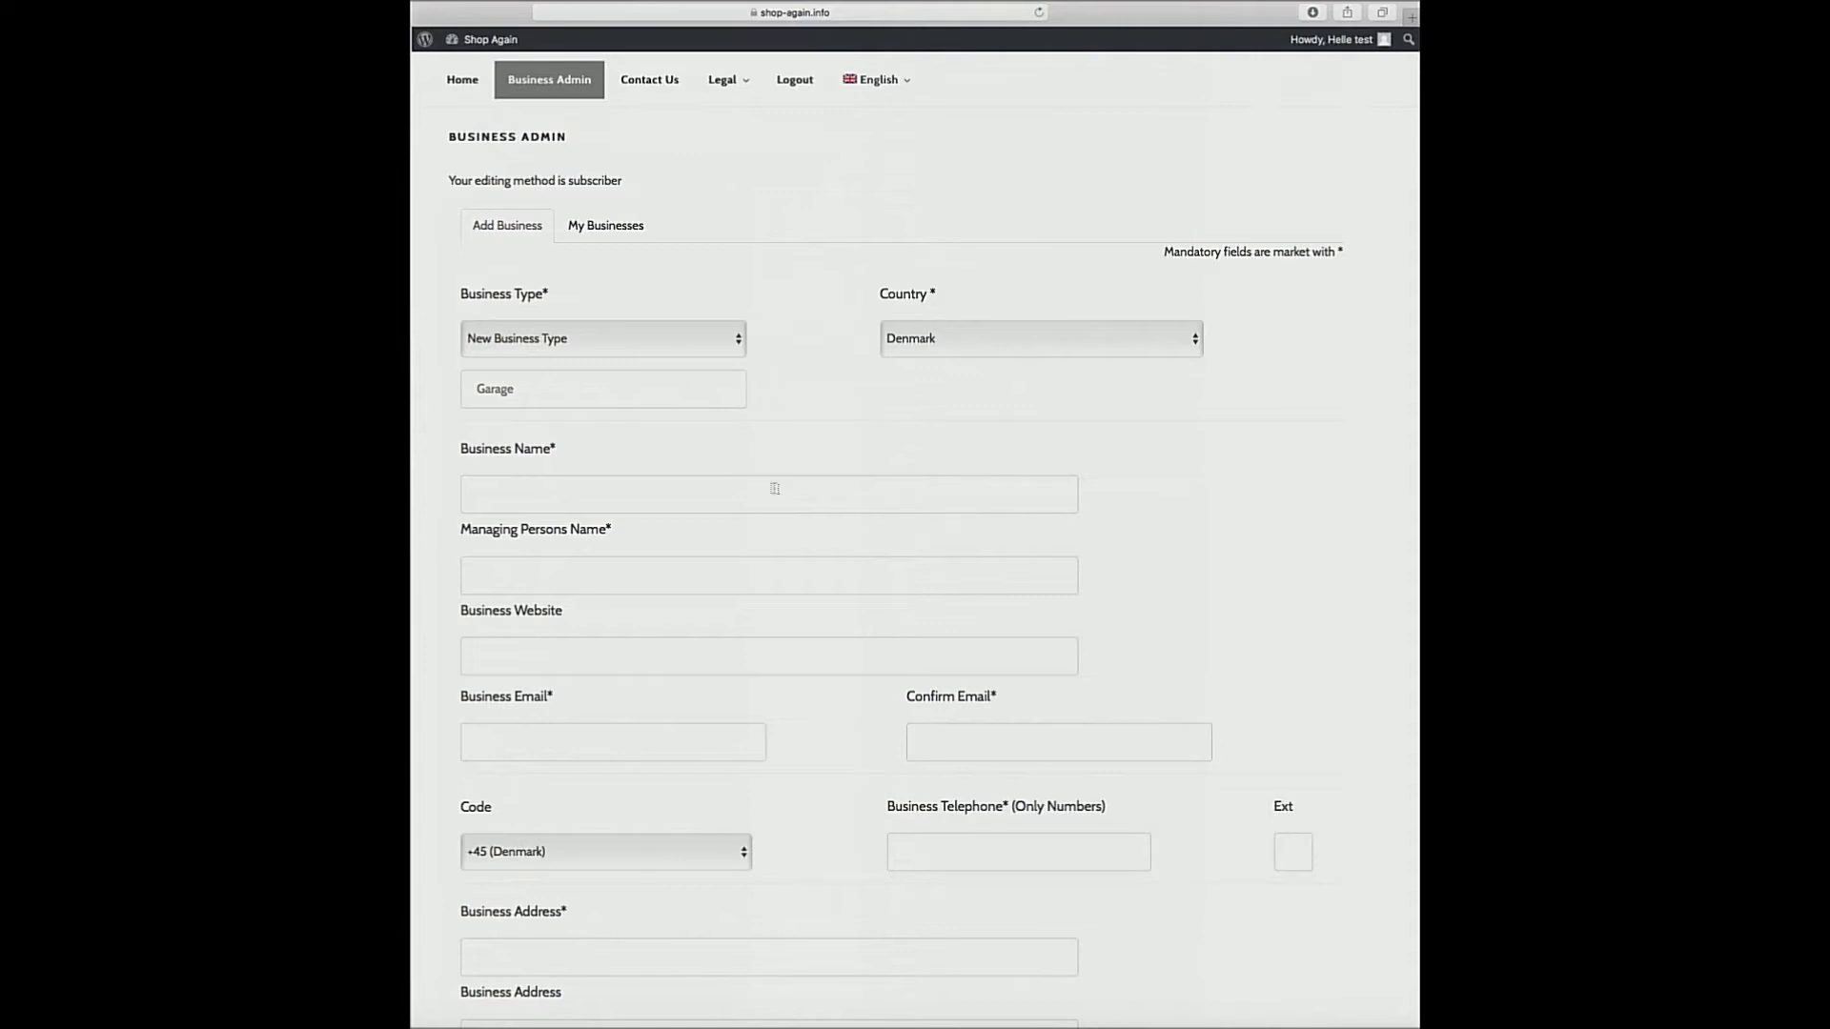
pyautogui.click(510, 492)
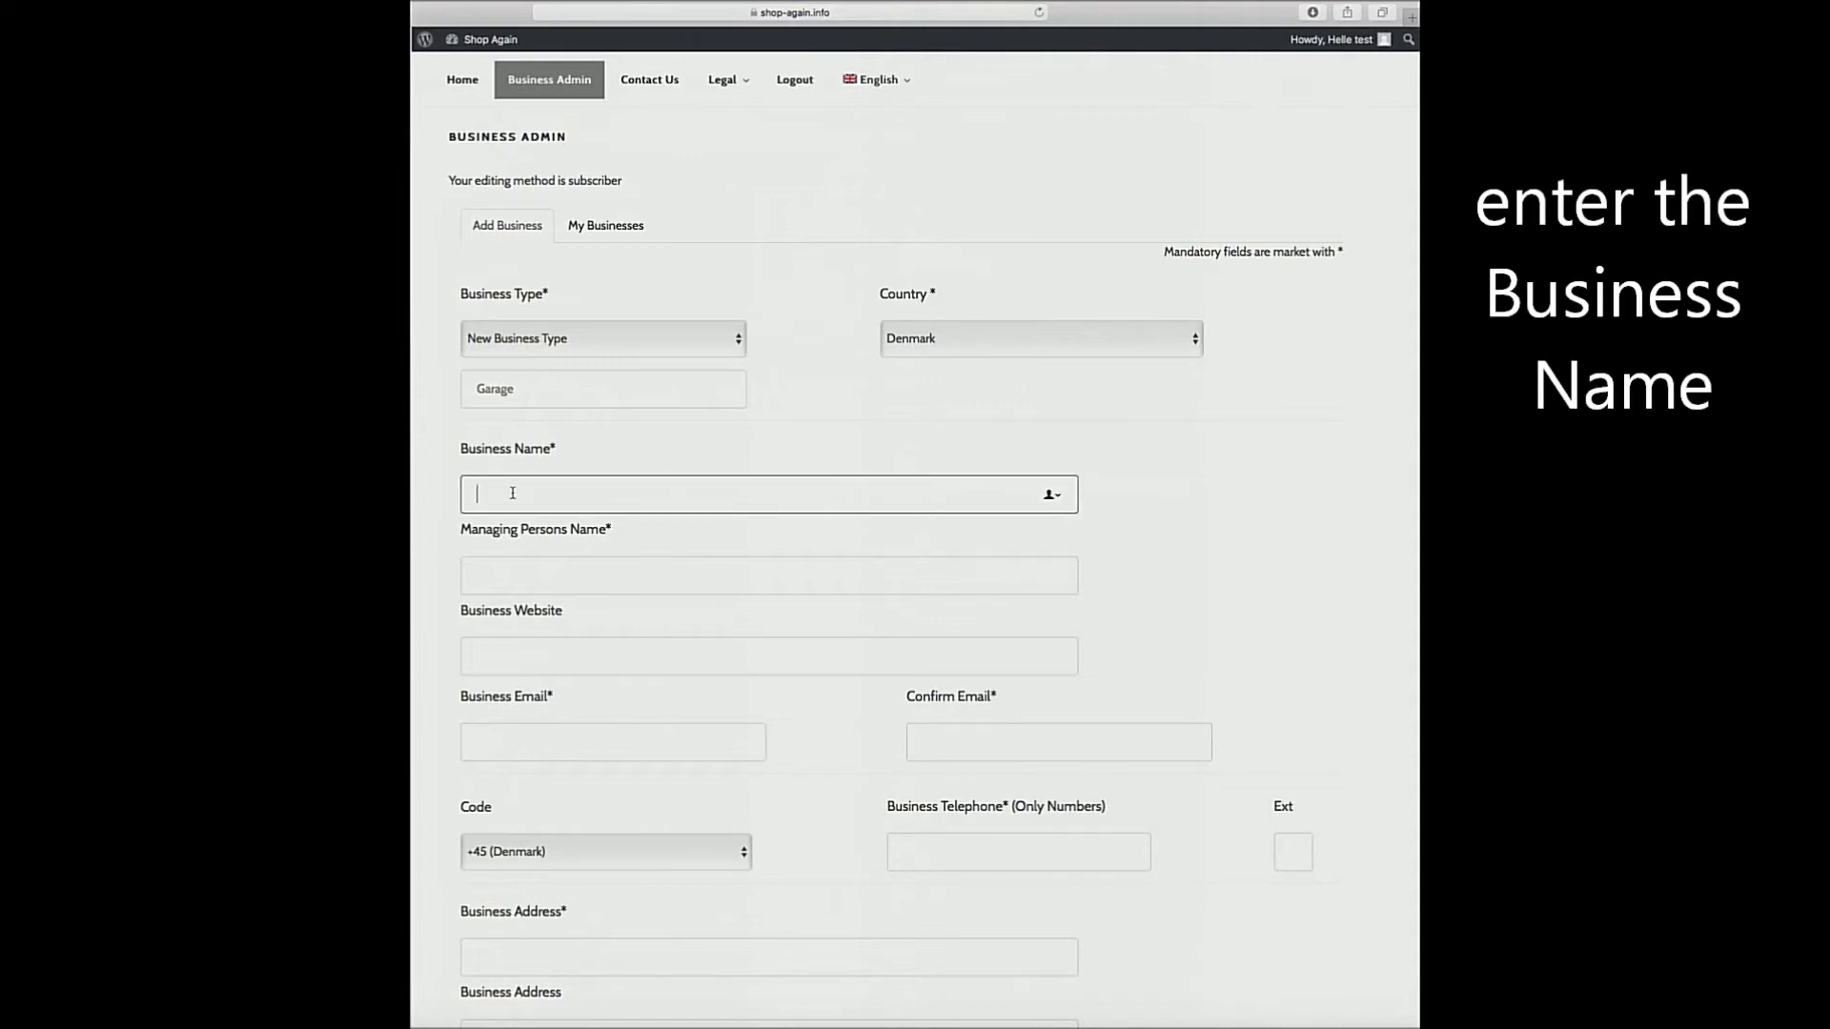
pyautogui.write('Diesel')
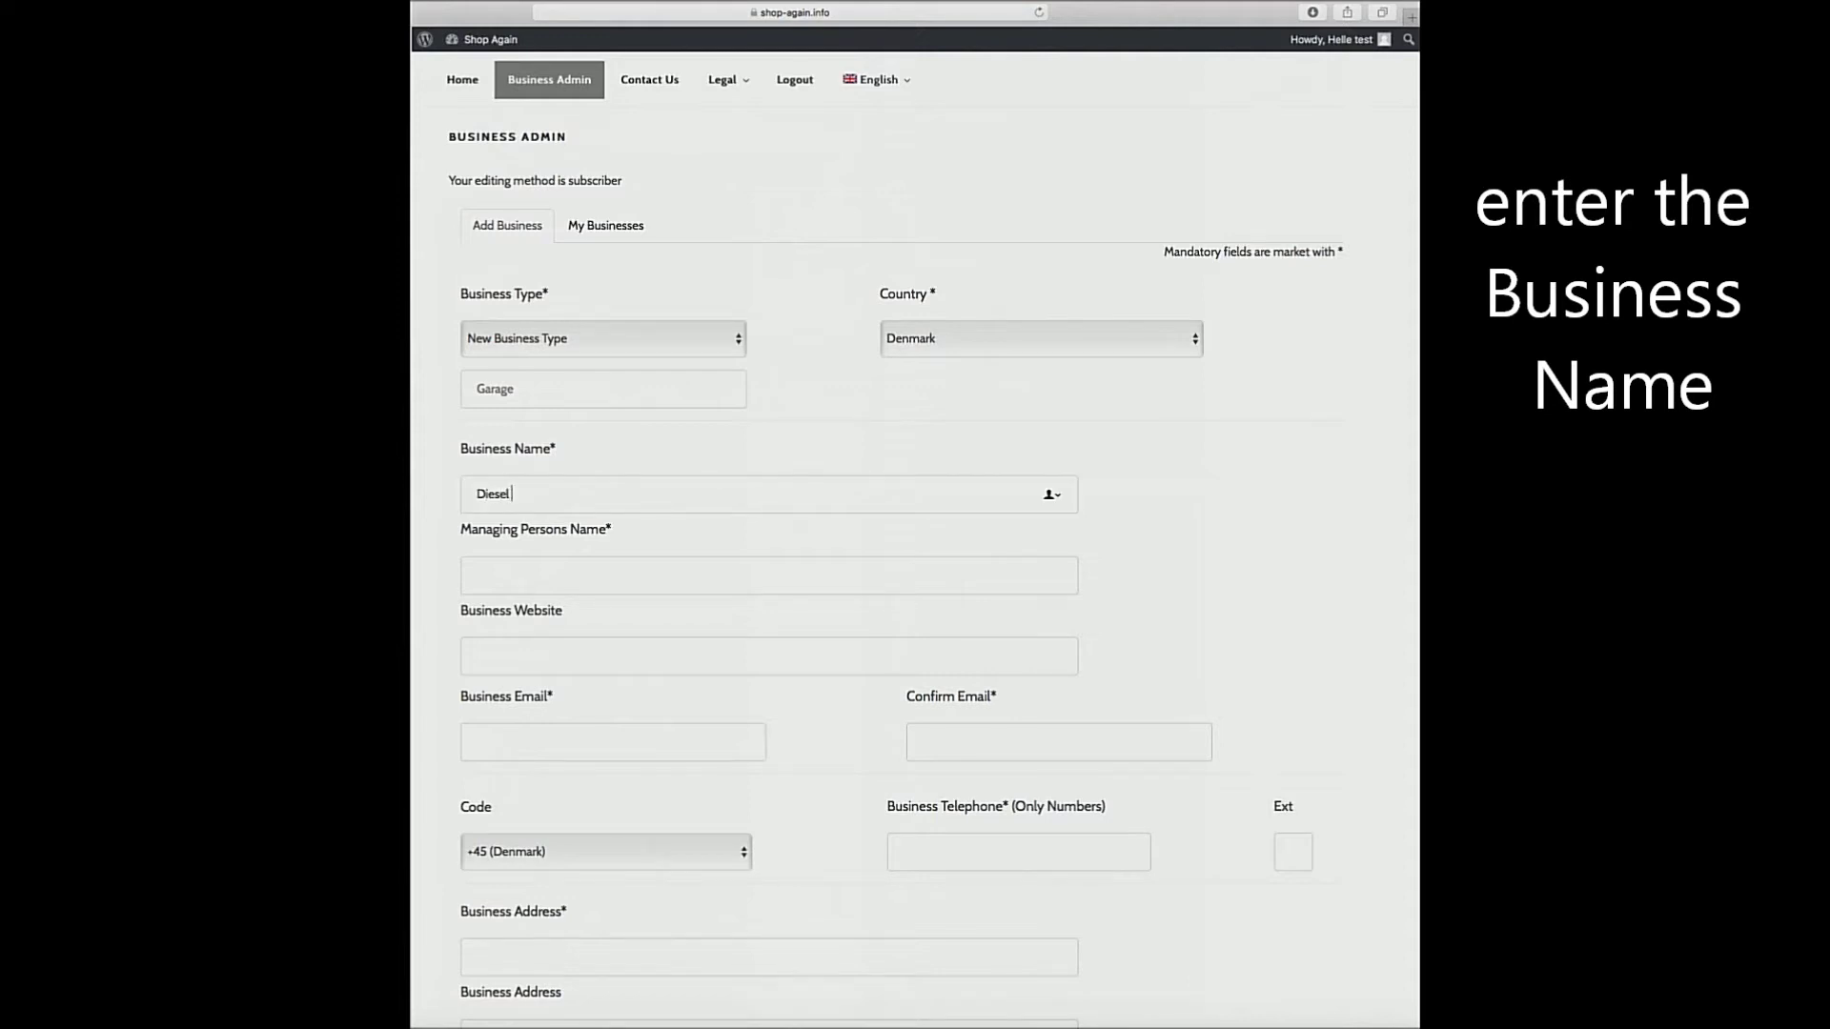
pyautogui.write(' Elektro')
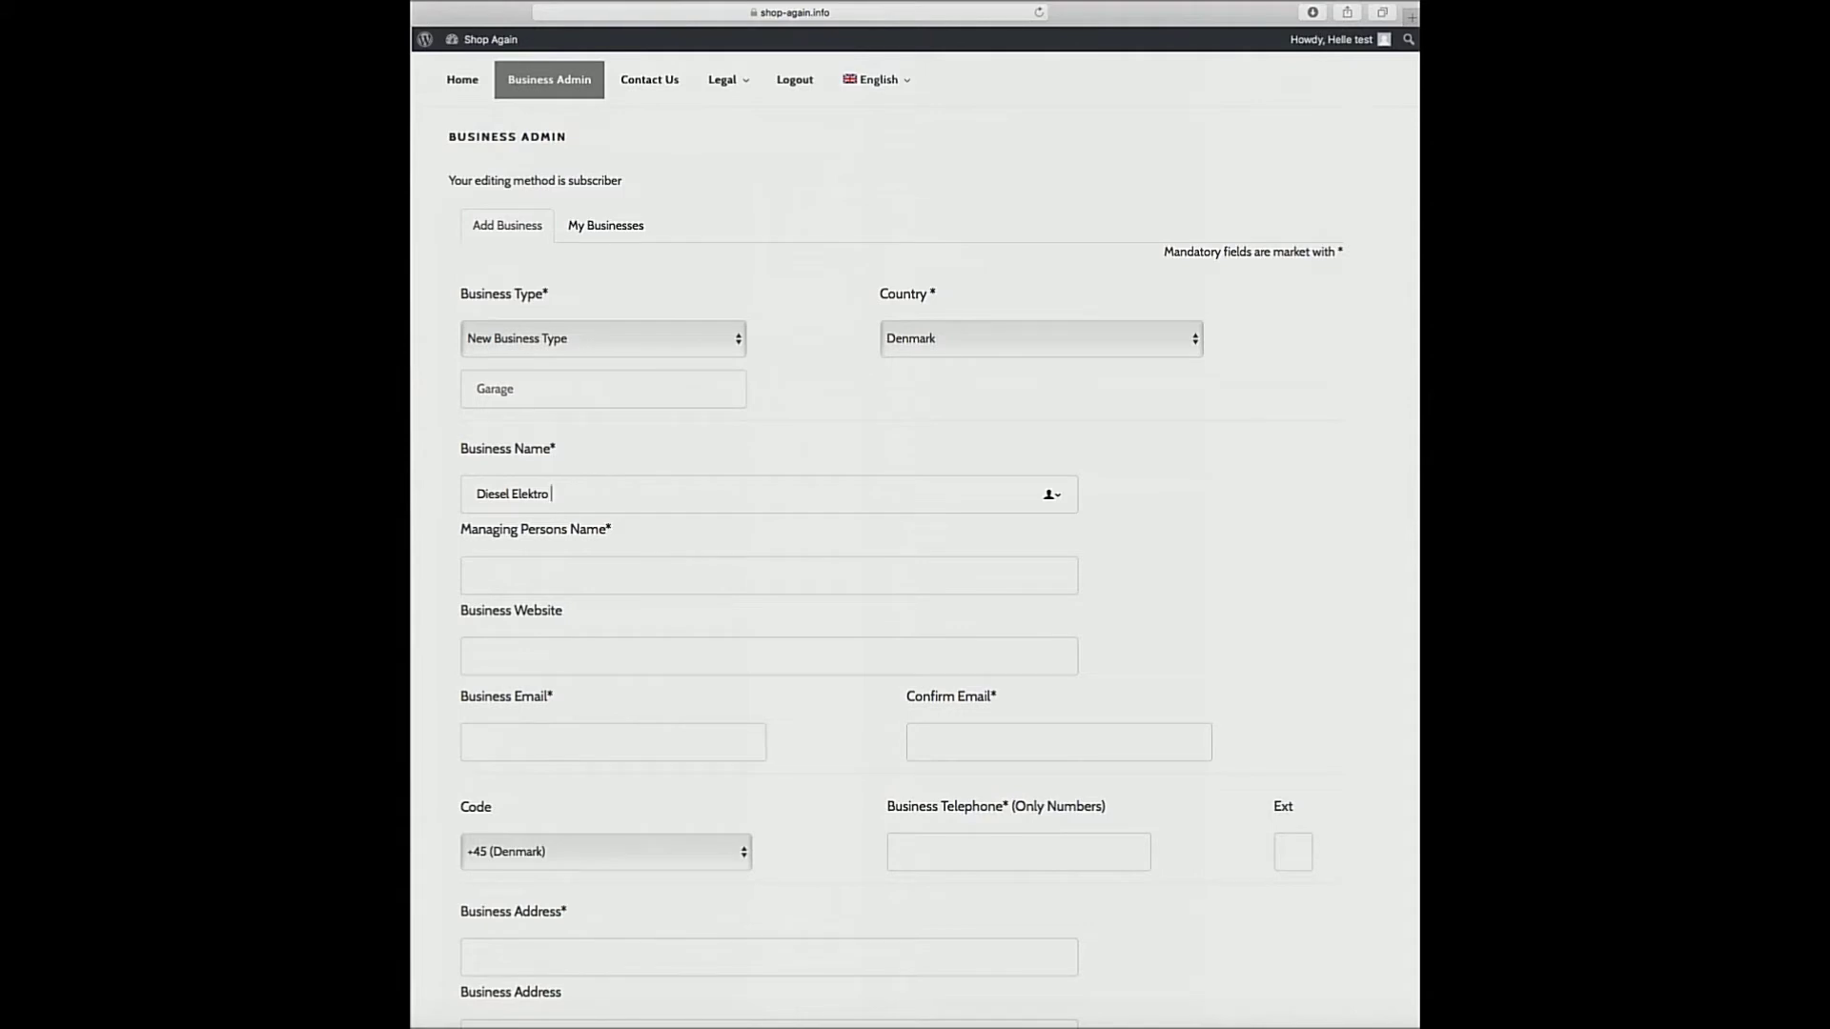
pyautogui.write(' - Test')
# Enter the managing person's name and the website note 'If a shop has a website you add it here'.
pyautogui.click(483, 578)
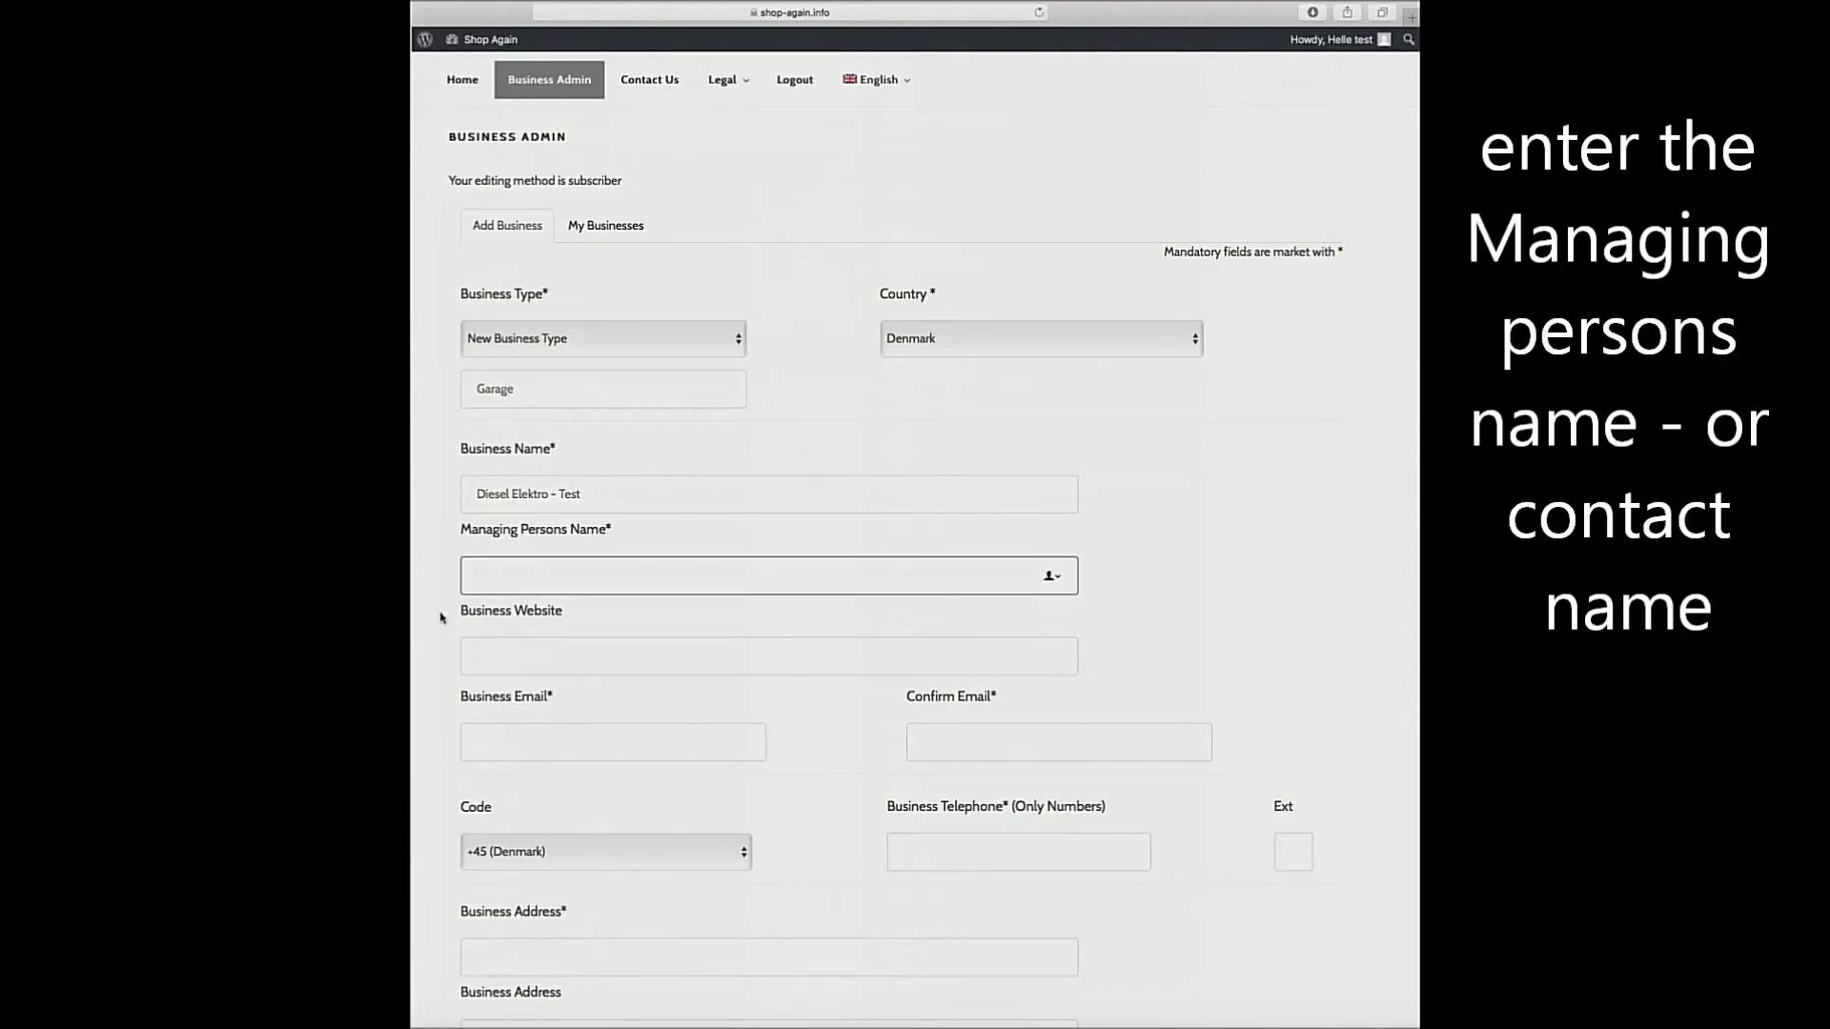
pyautogui.write('Mr. Elektro')
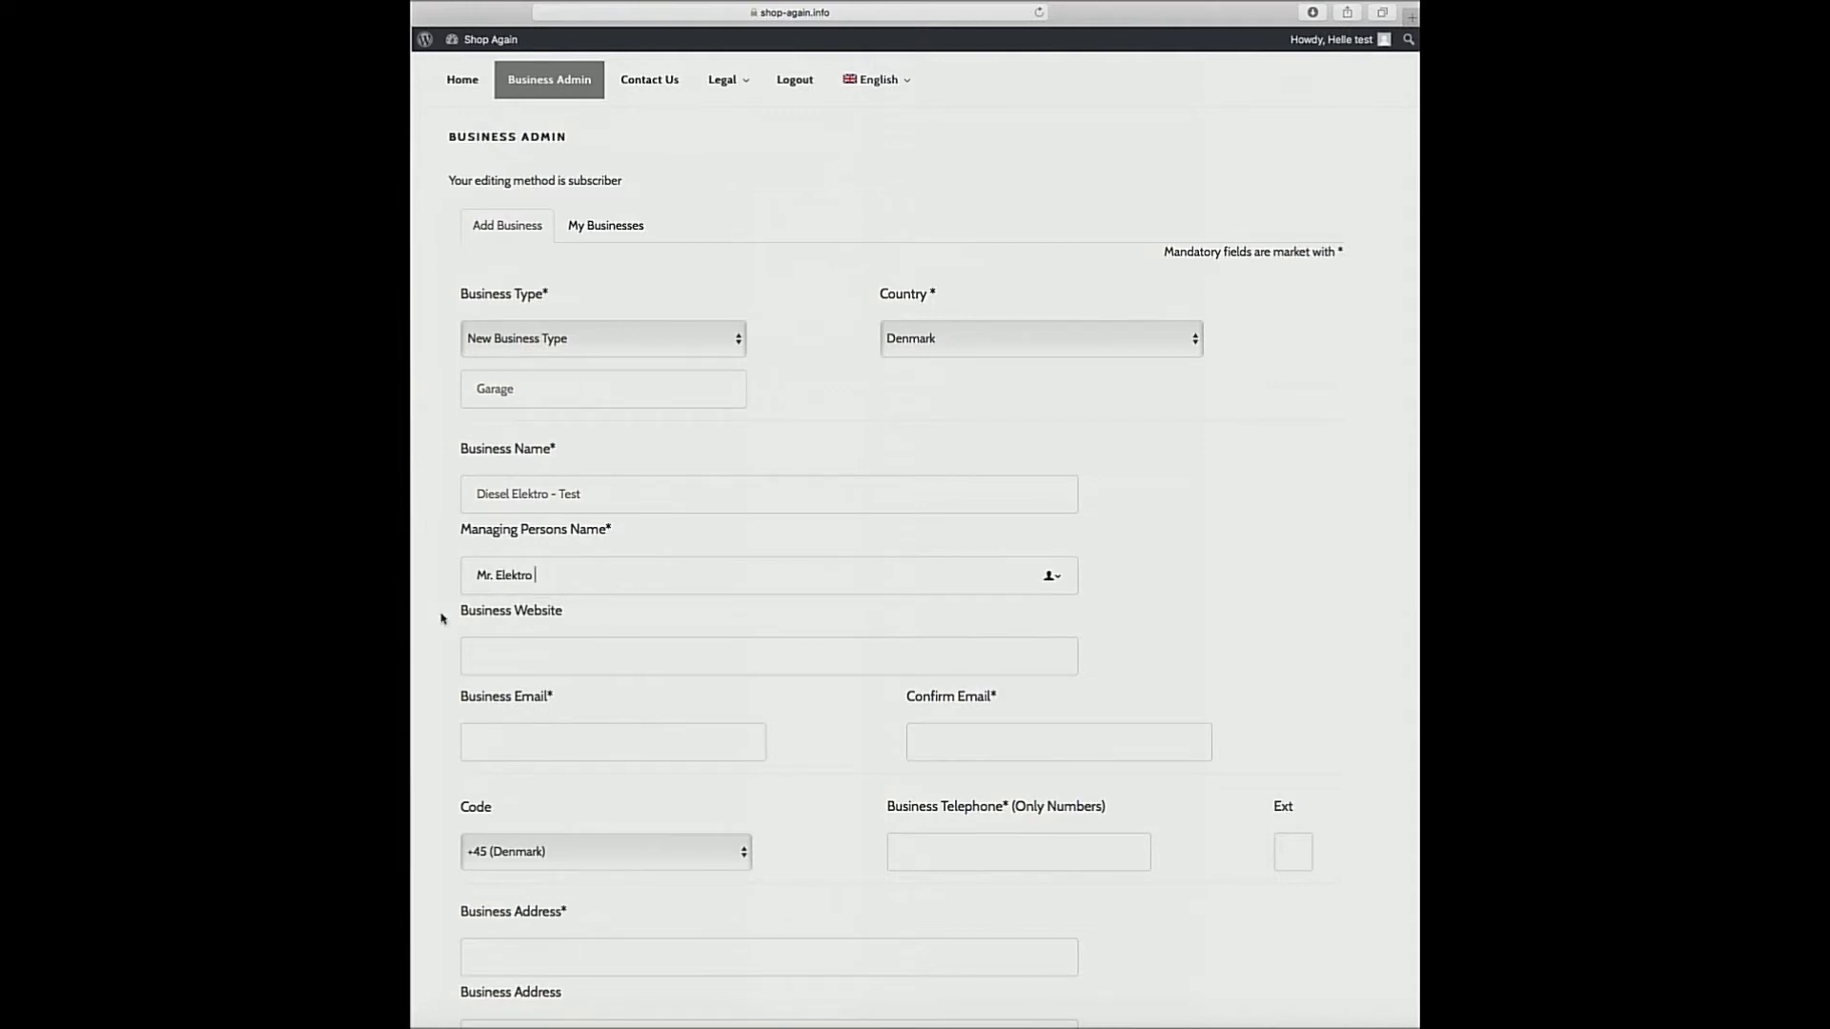
pyautogui.write('Ole')
pyautogui.click(471, 658)
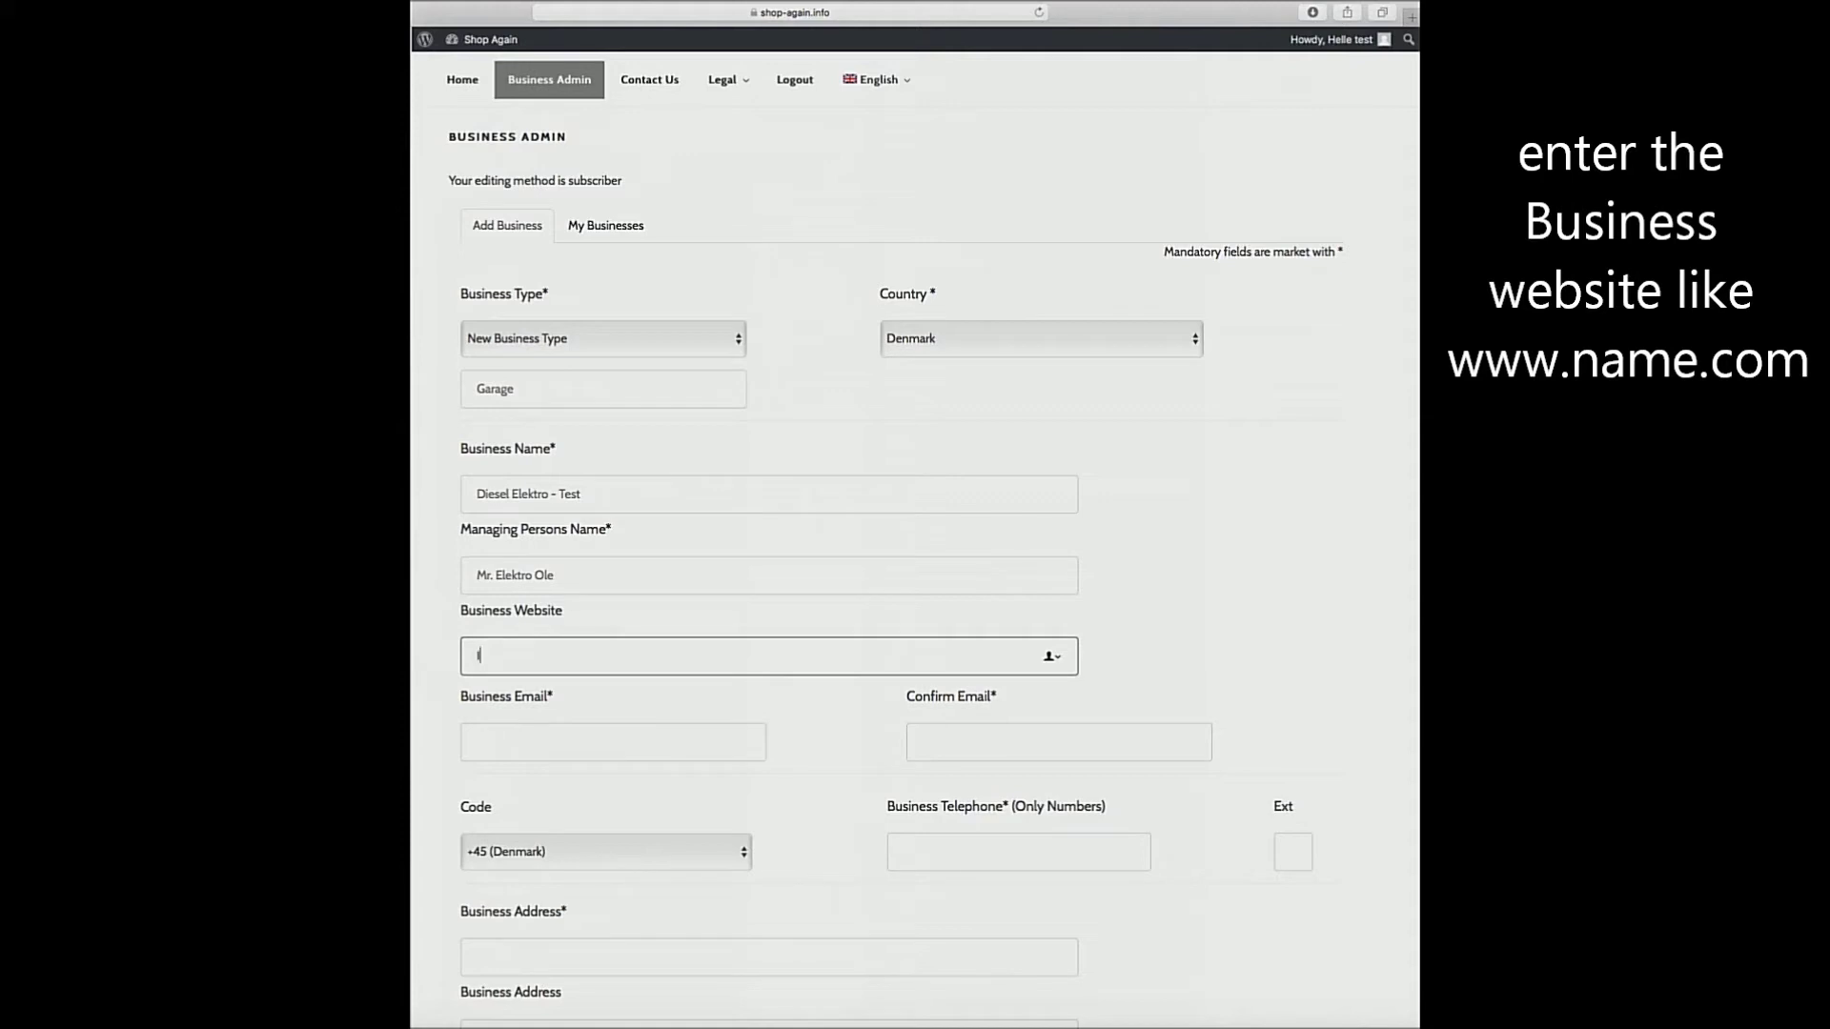
pyautogui.write('h')
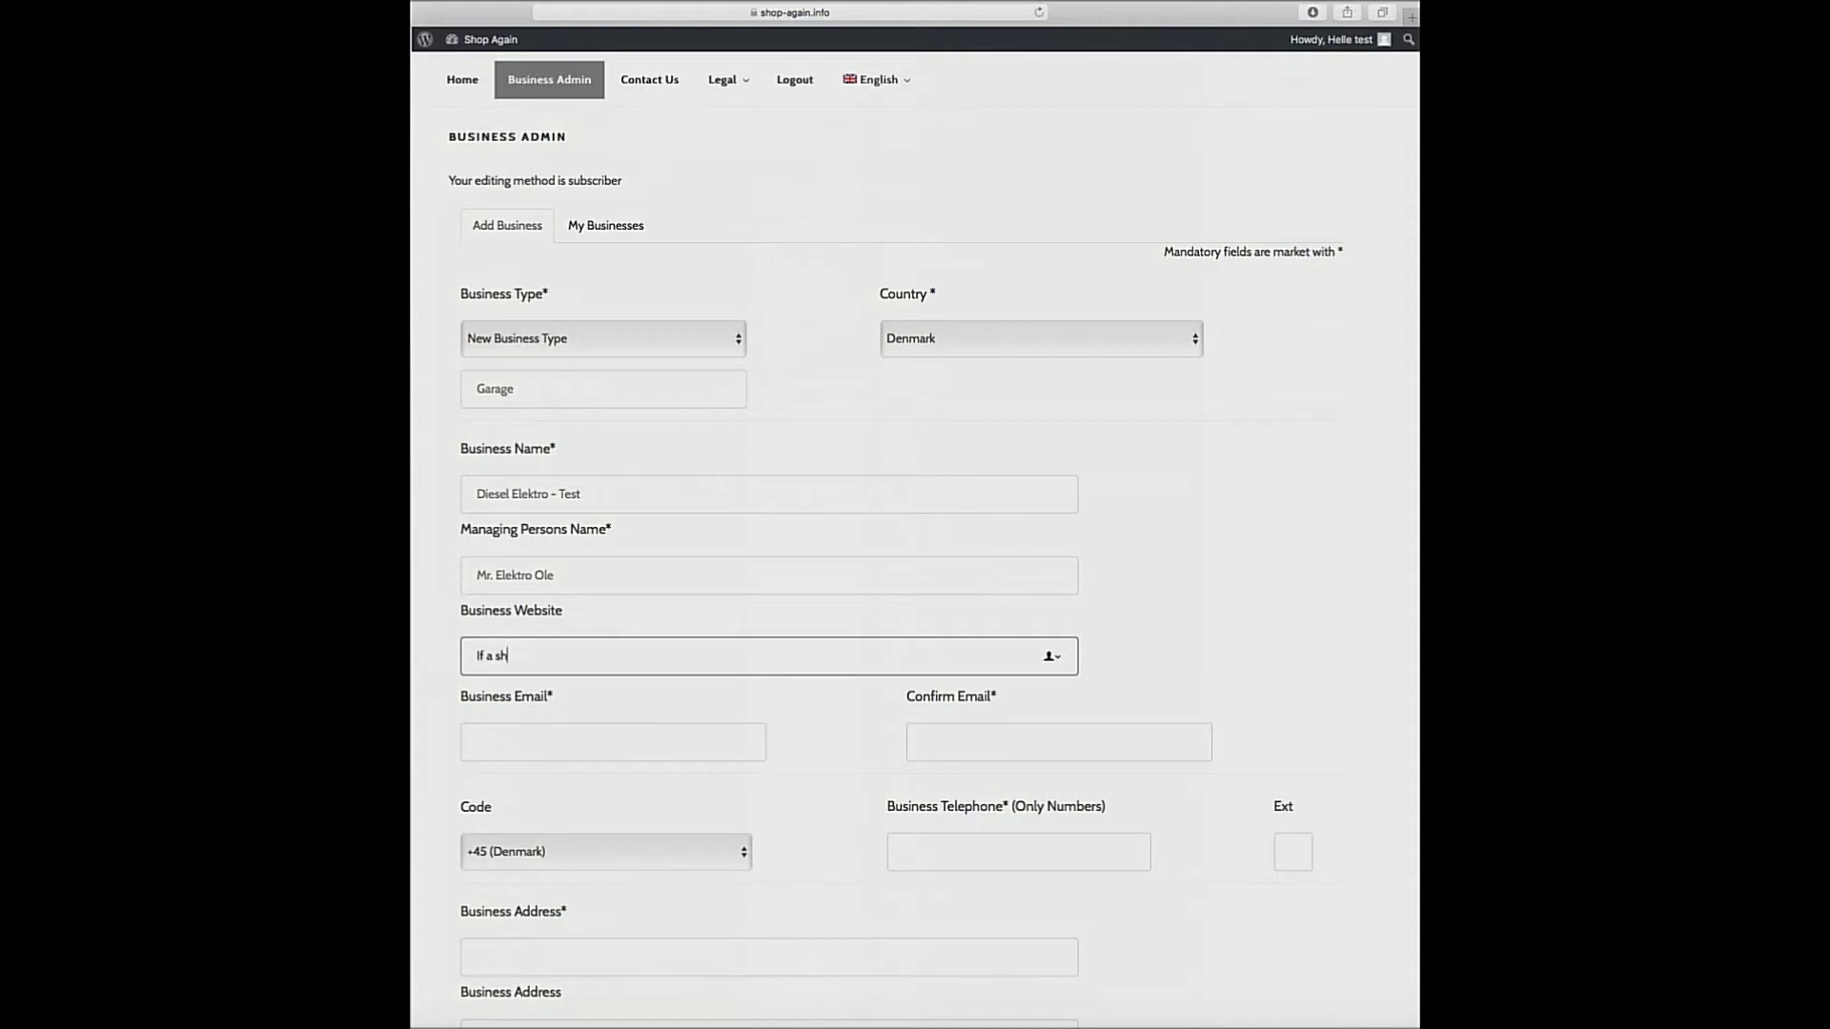
pyautogui.write('t a shop has a website you add it here!')
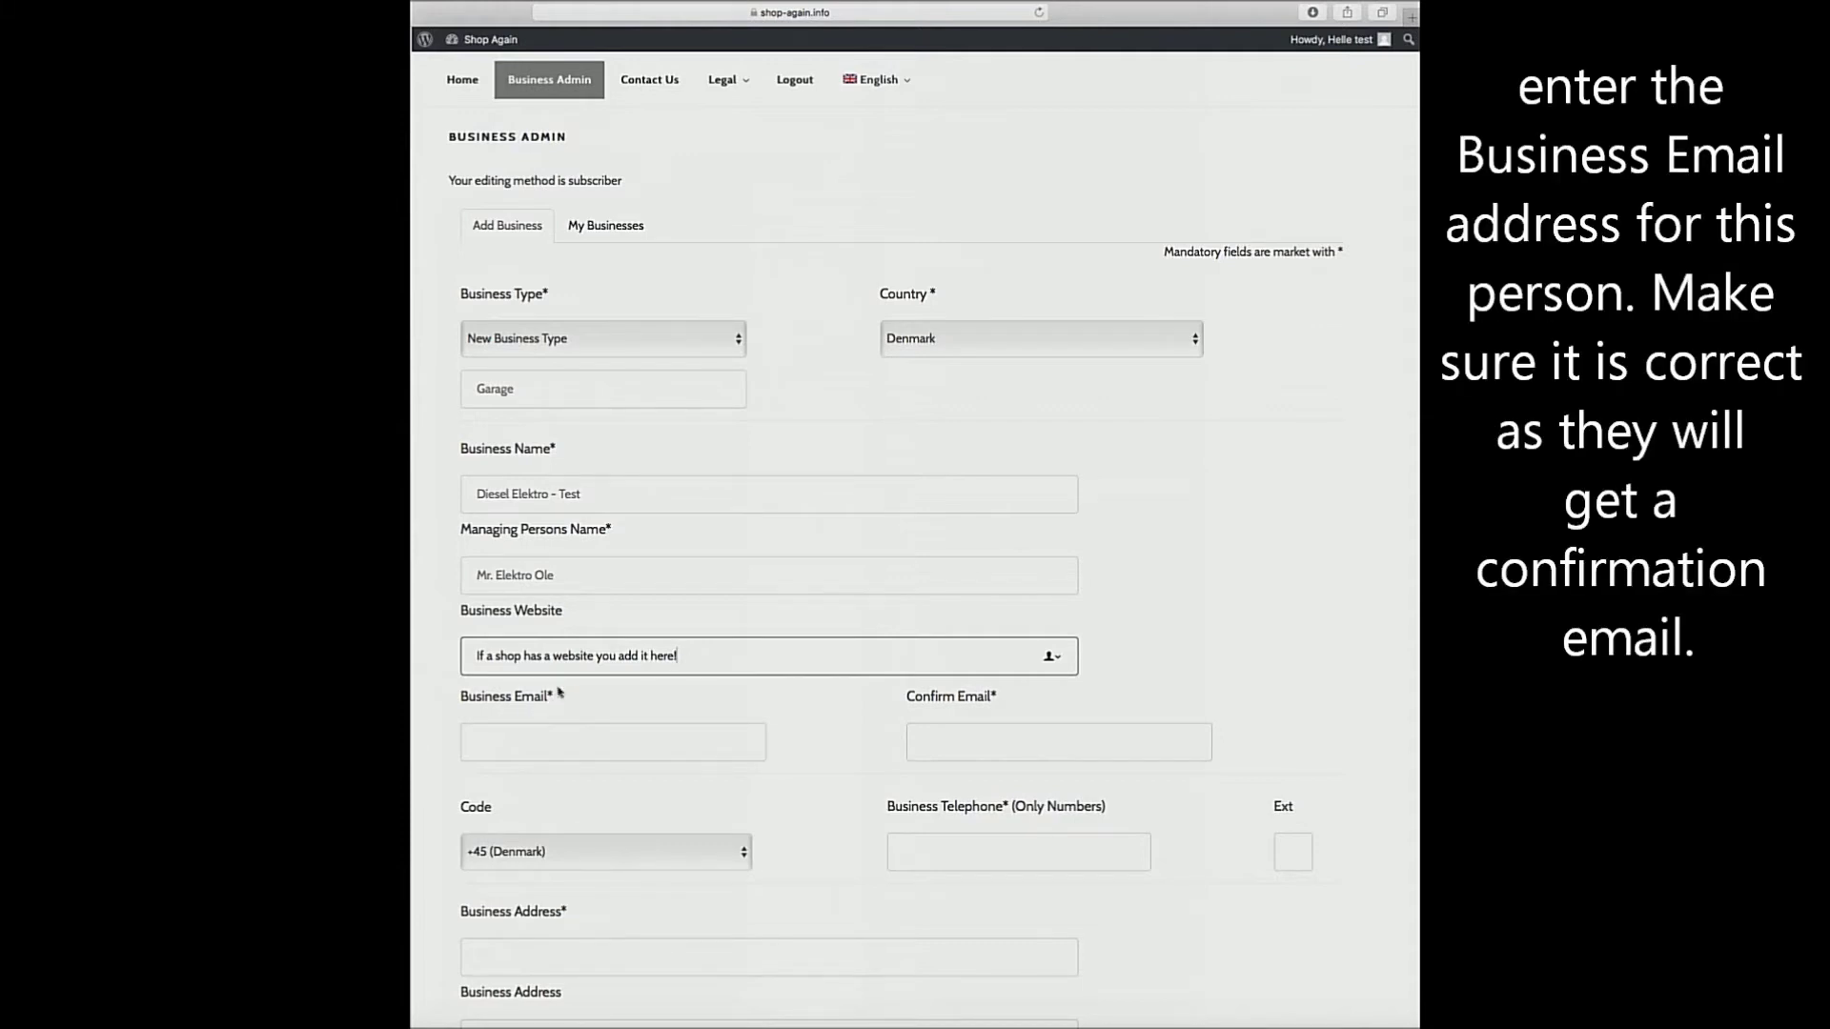
# Enter the business e-mail address, then copy and paste it into Confirm Email.
pyautogui.click(478, 743)
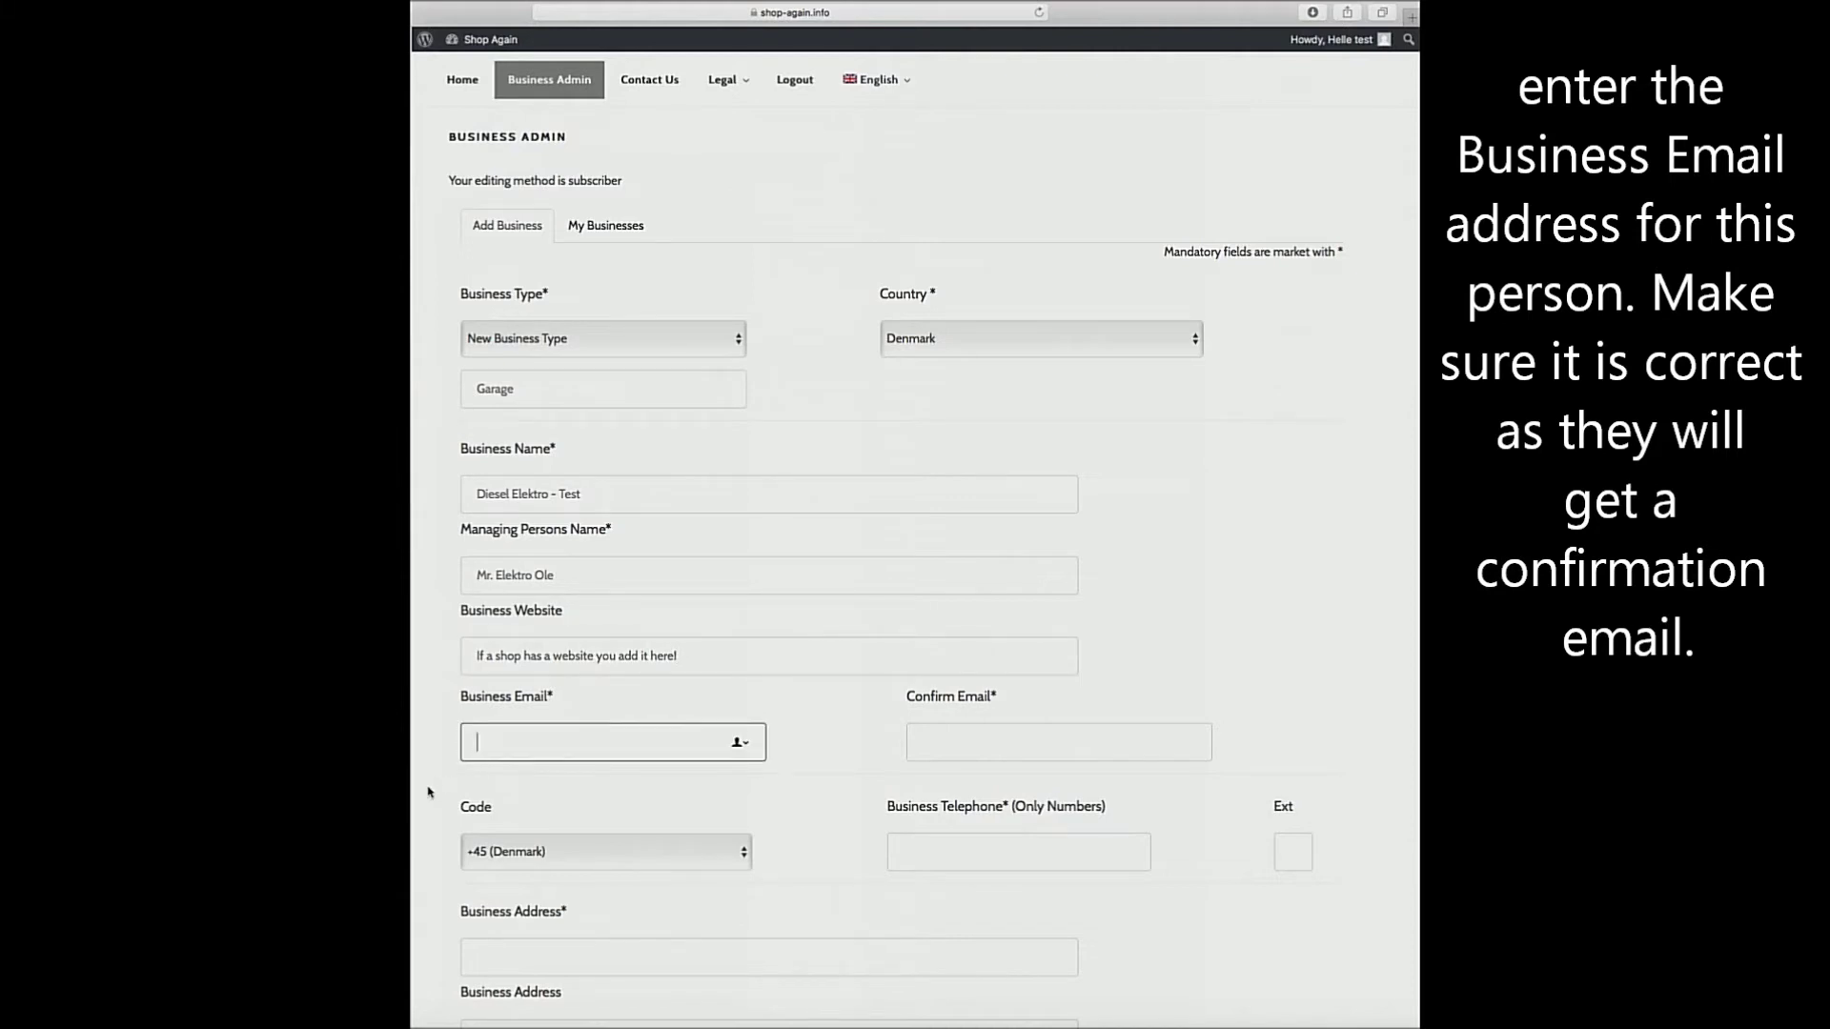
pyautogui.write('Register')
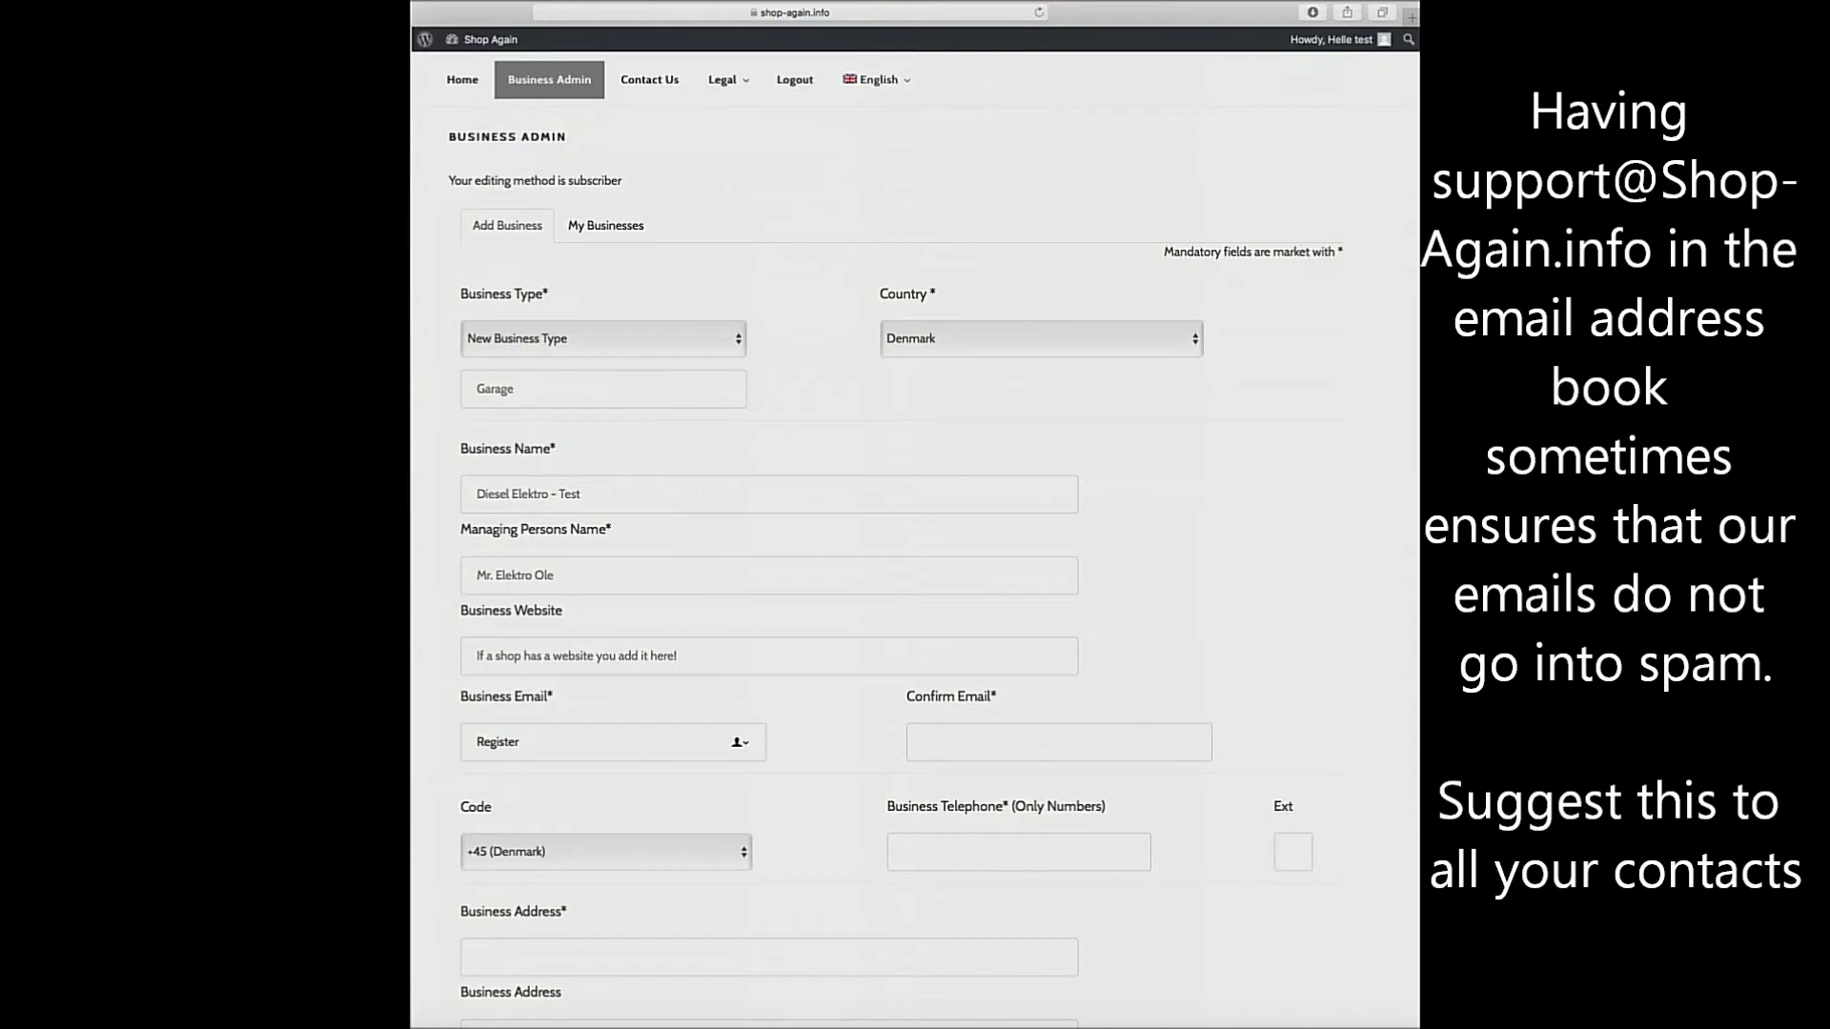
pyautogui.moveTo(637, 742); pyautogui.dragTo(469, 741)
pyautogui.rightClick(546, 745)
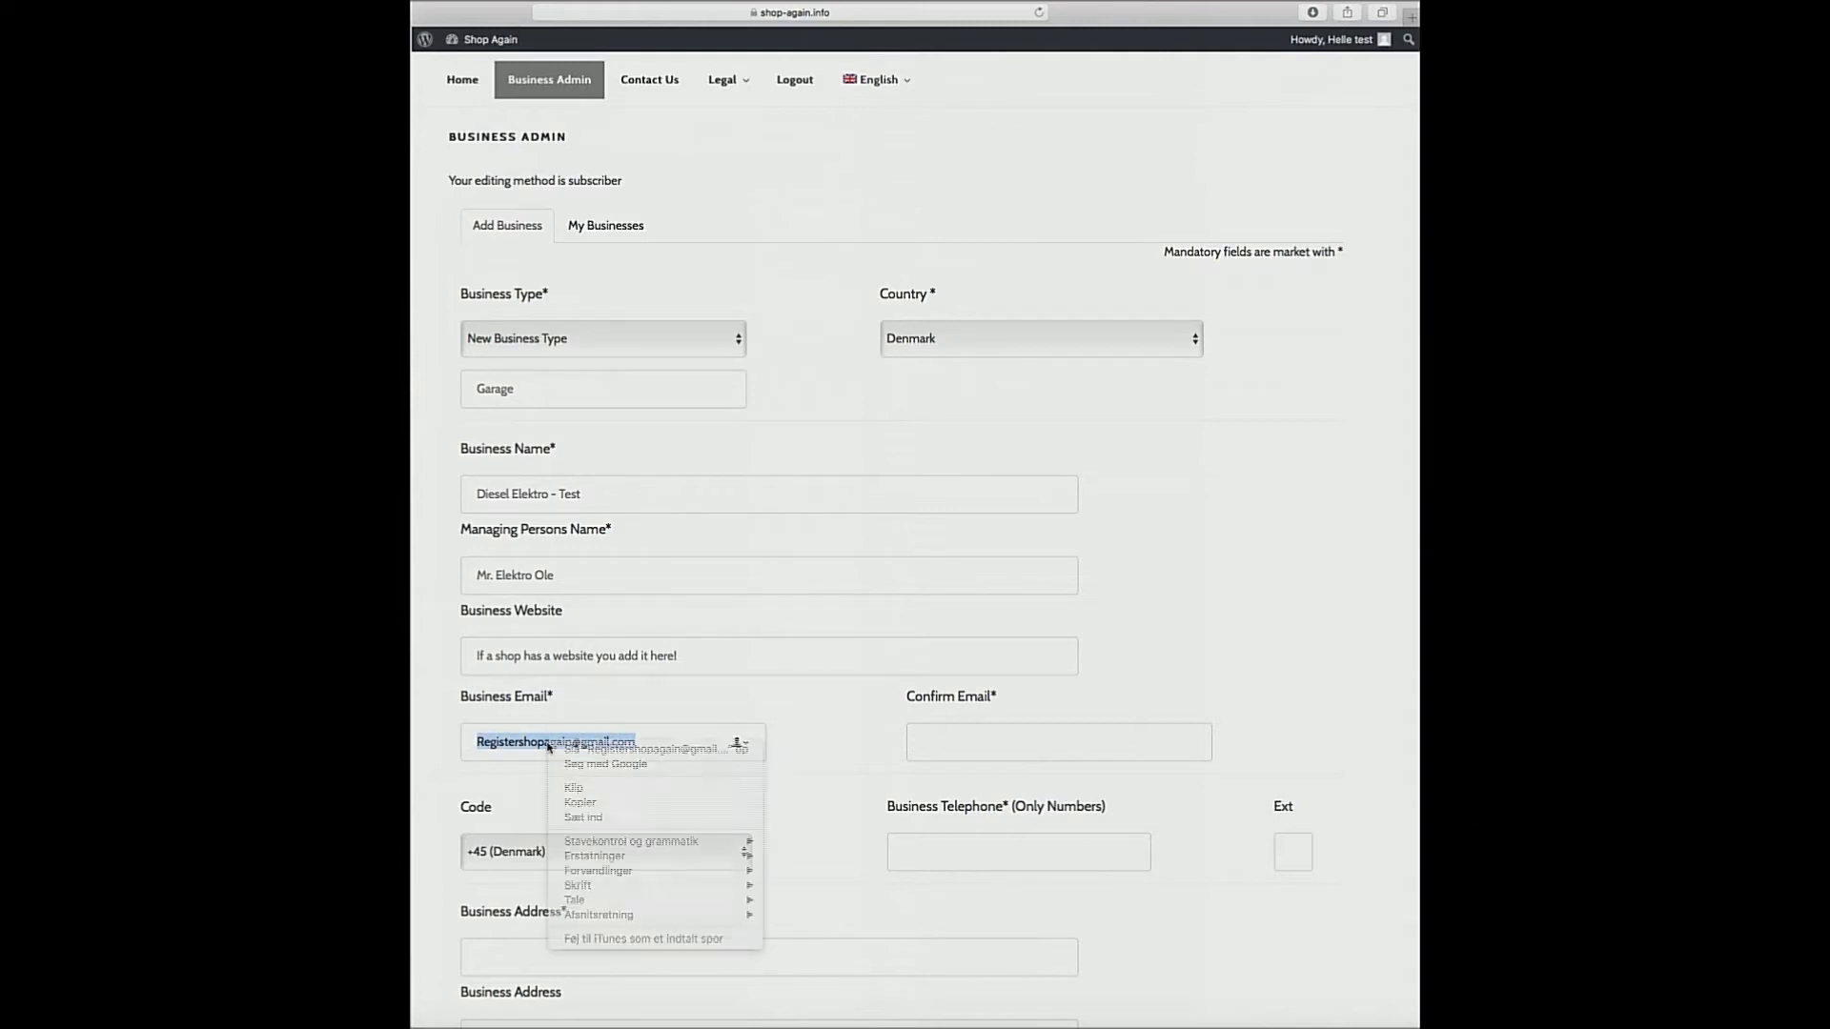
pyautogui.click(583, 804)
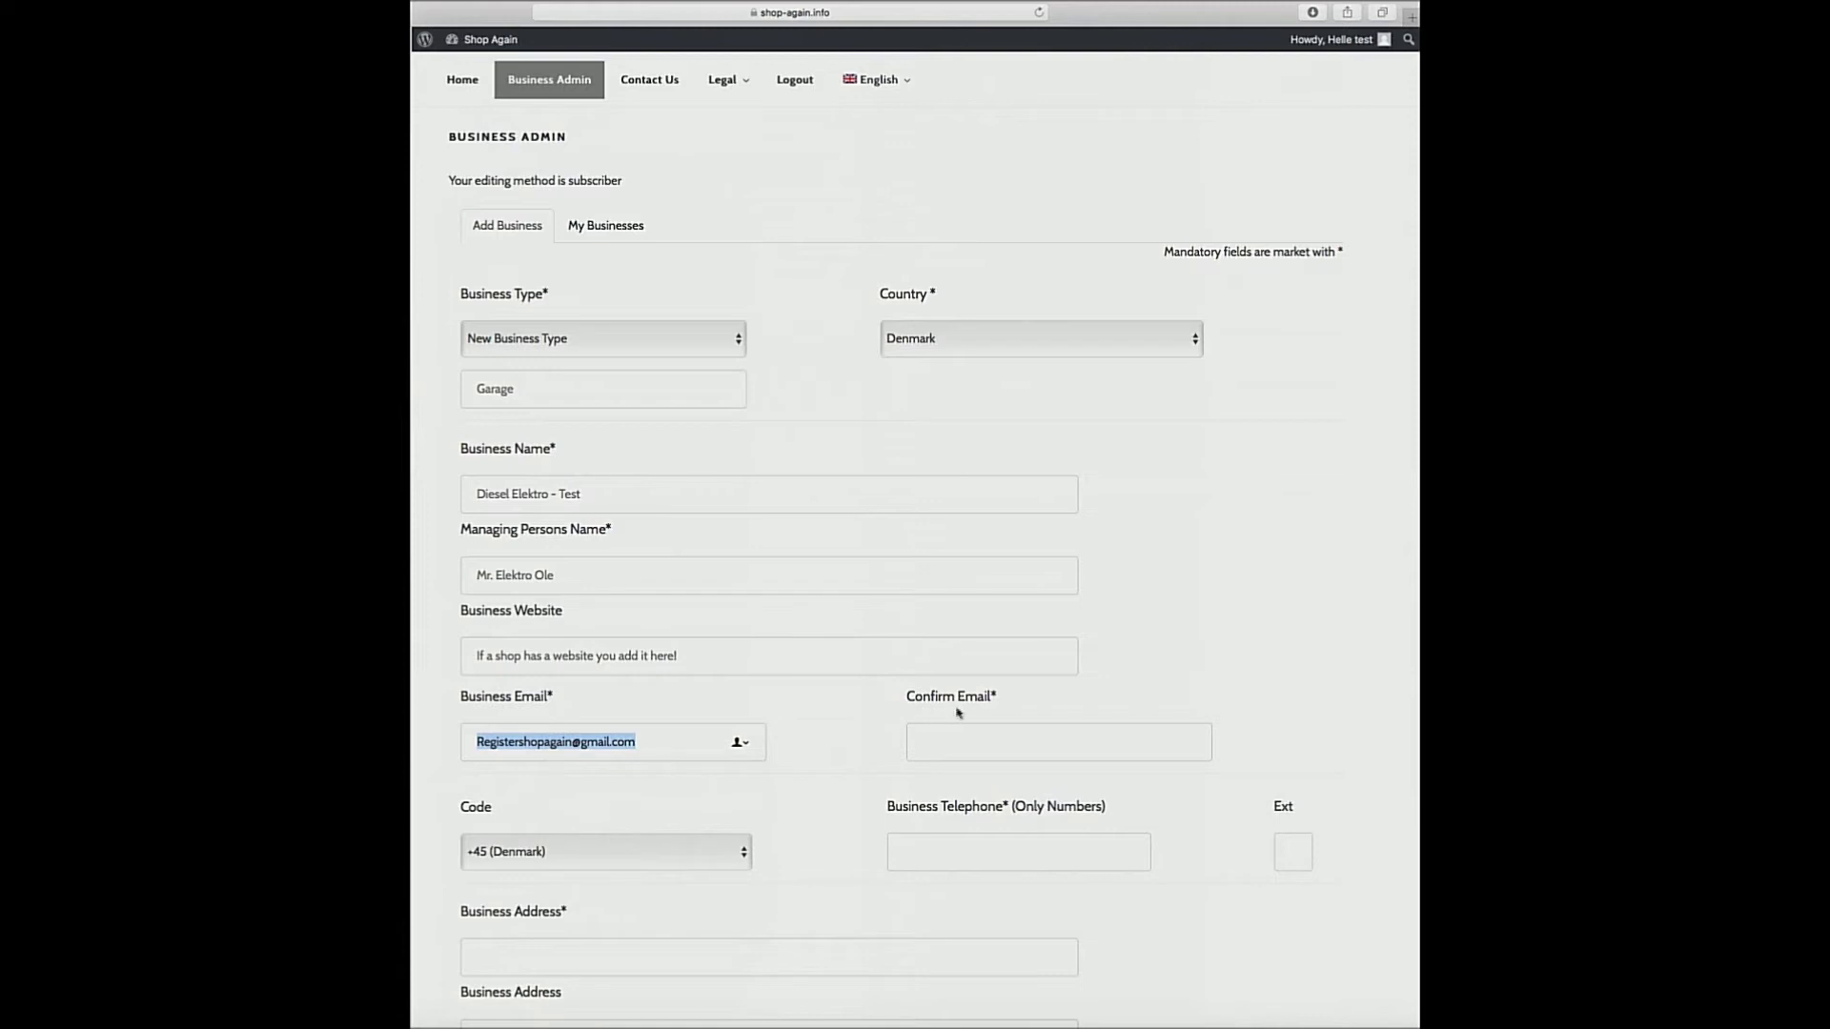
pyautogui.click(929, 747)
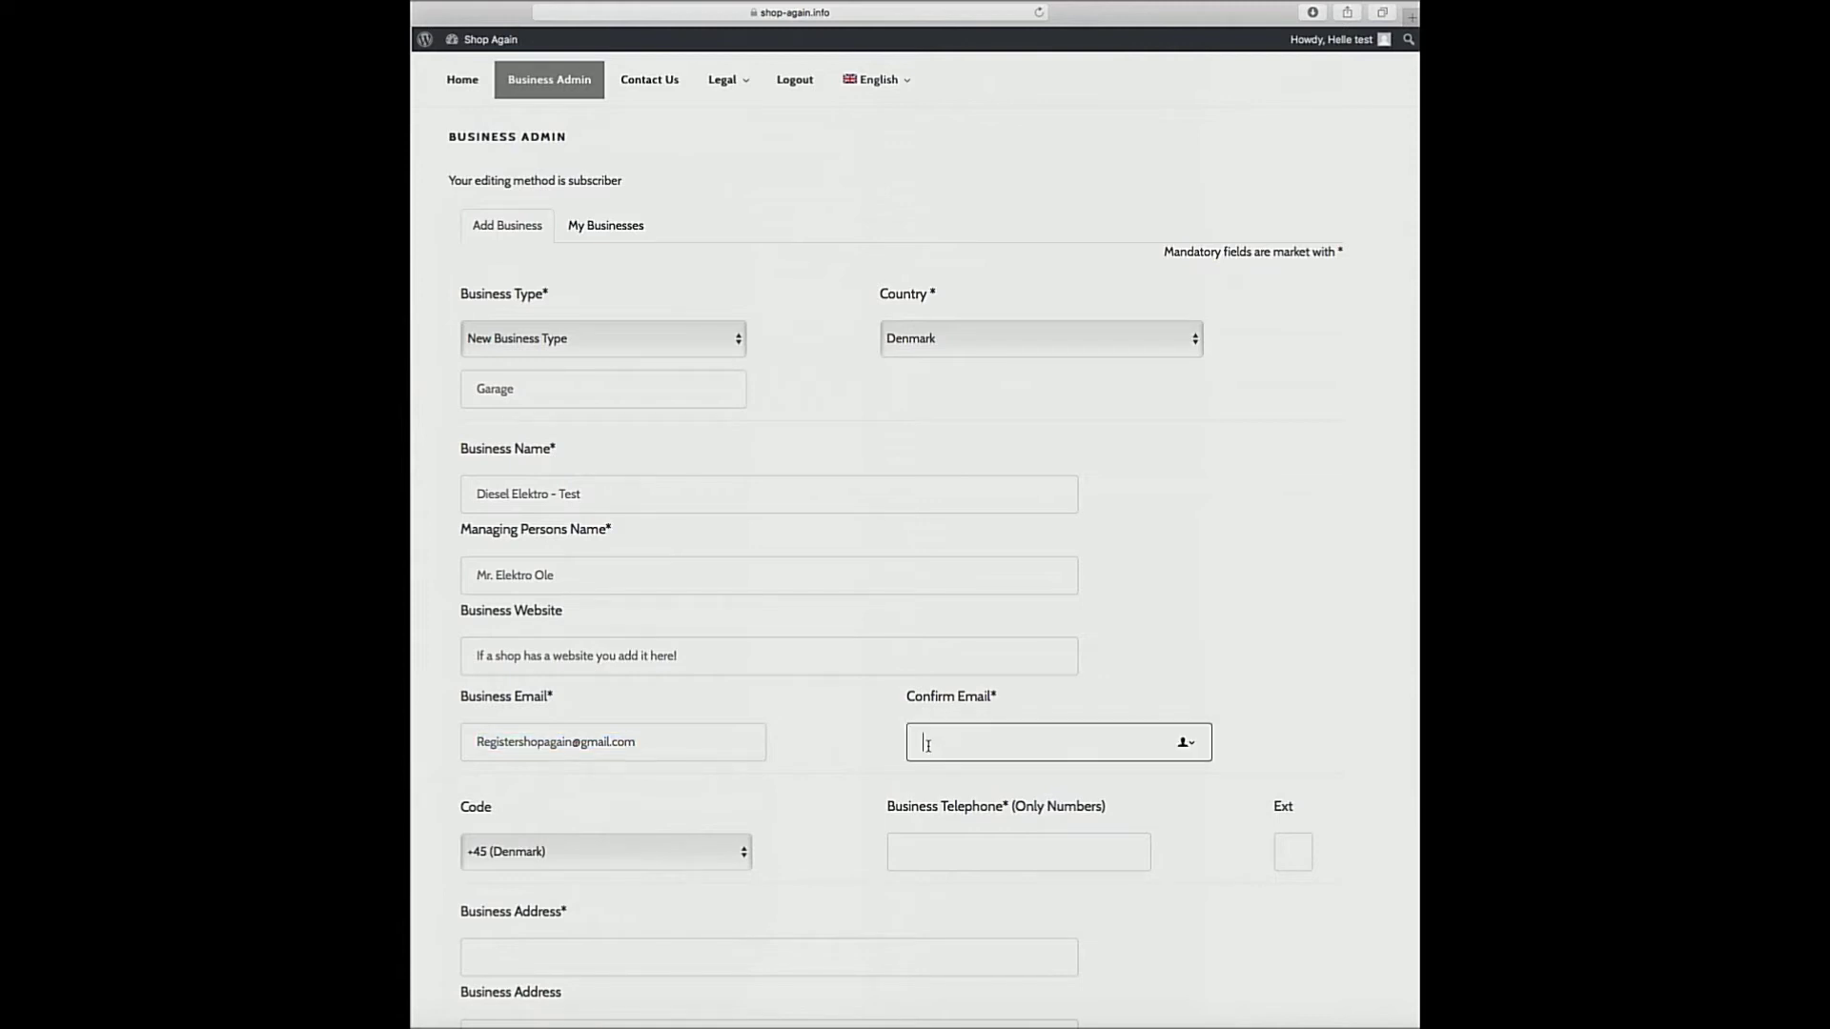
pyautogui.rightClick(925, 747)
pyautogui.click(966, 784)
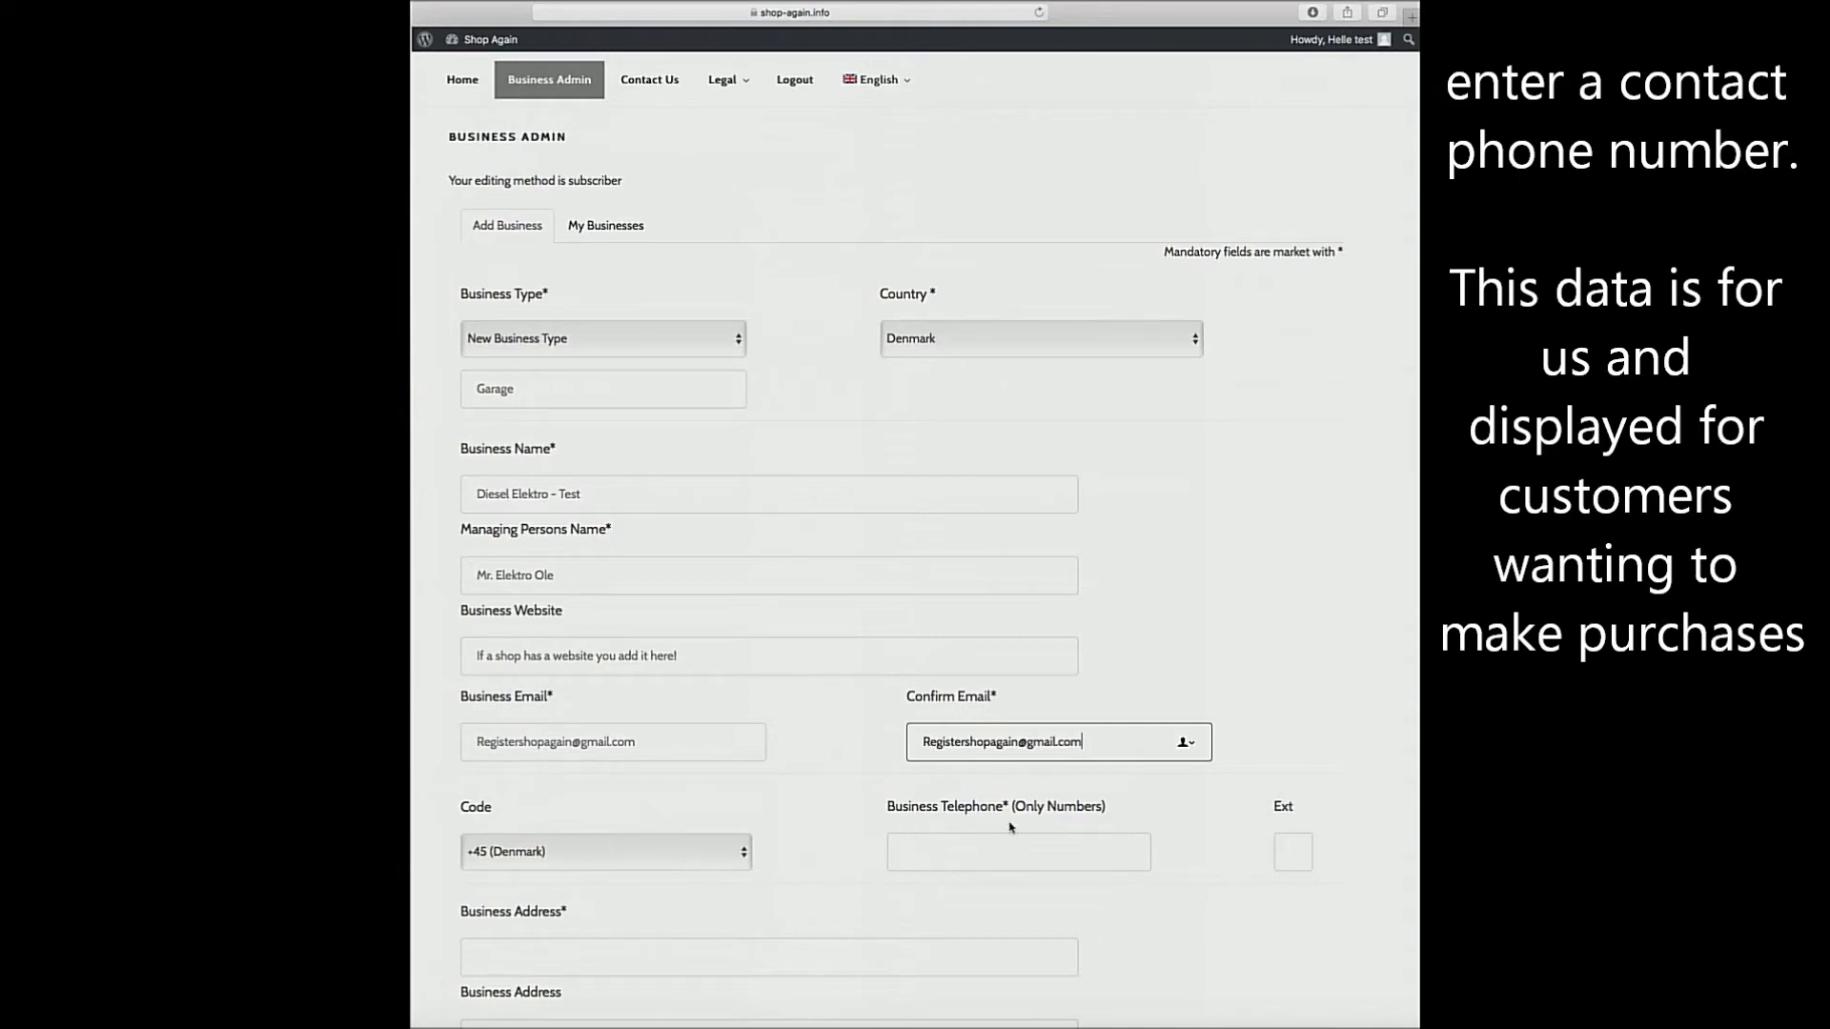
# Enter a numbers-only test number in the Business Telephone field next to the +45 code.
pyautogui.click(904, 854)
pyautogui.write('123456')
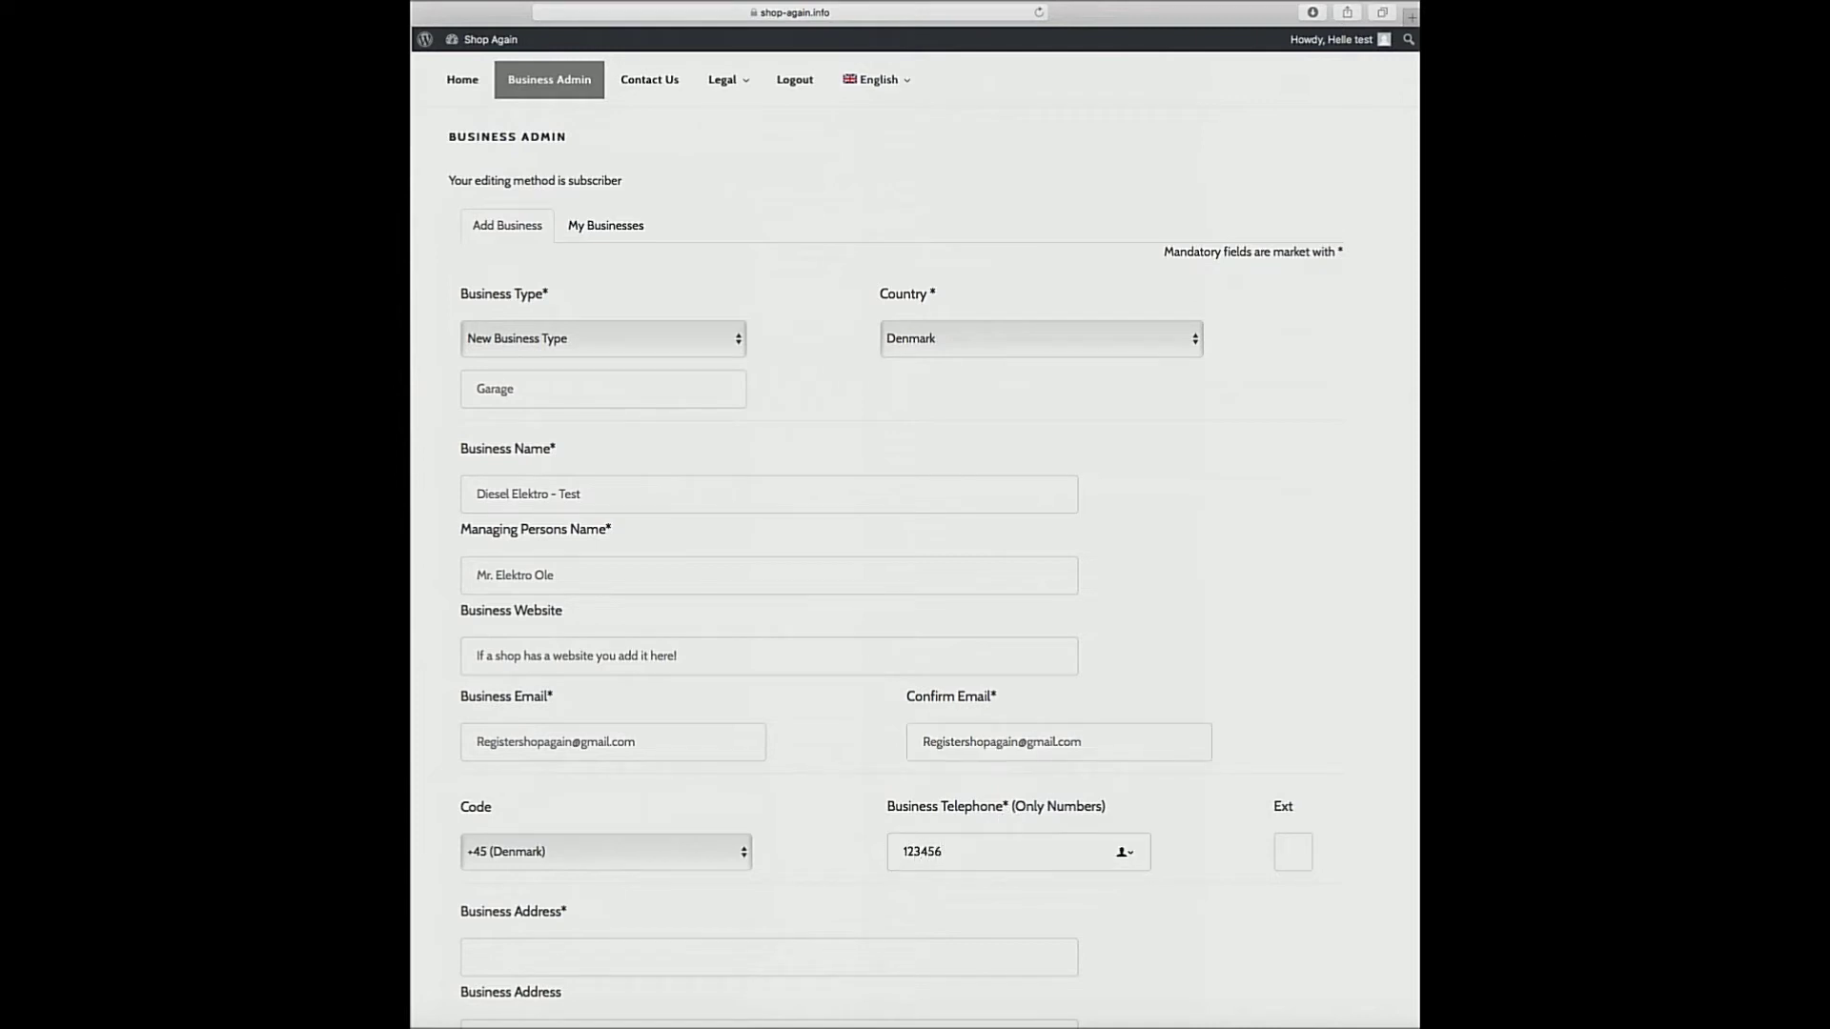
pyautogui.scroll(-5, 813, 888)
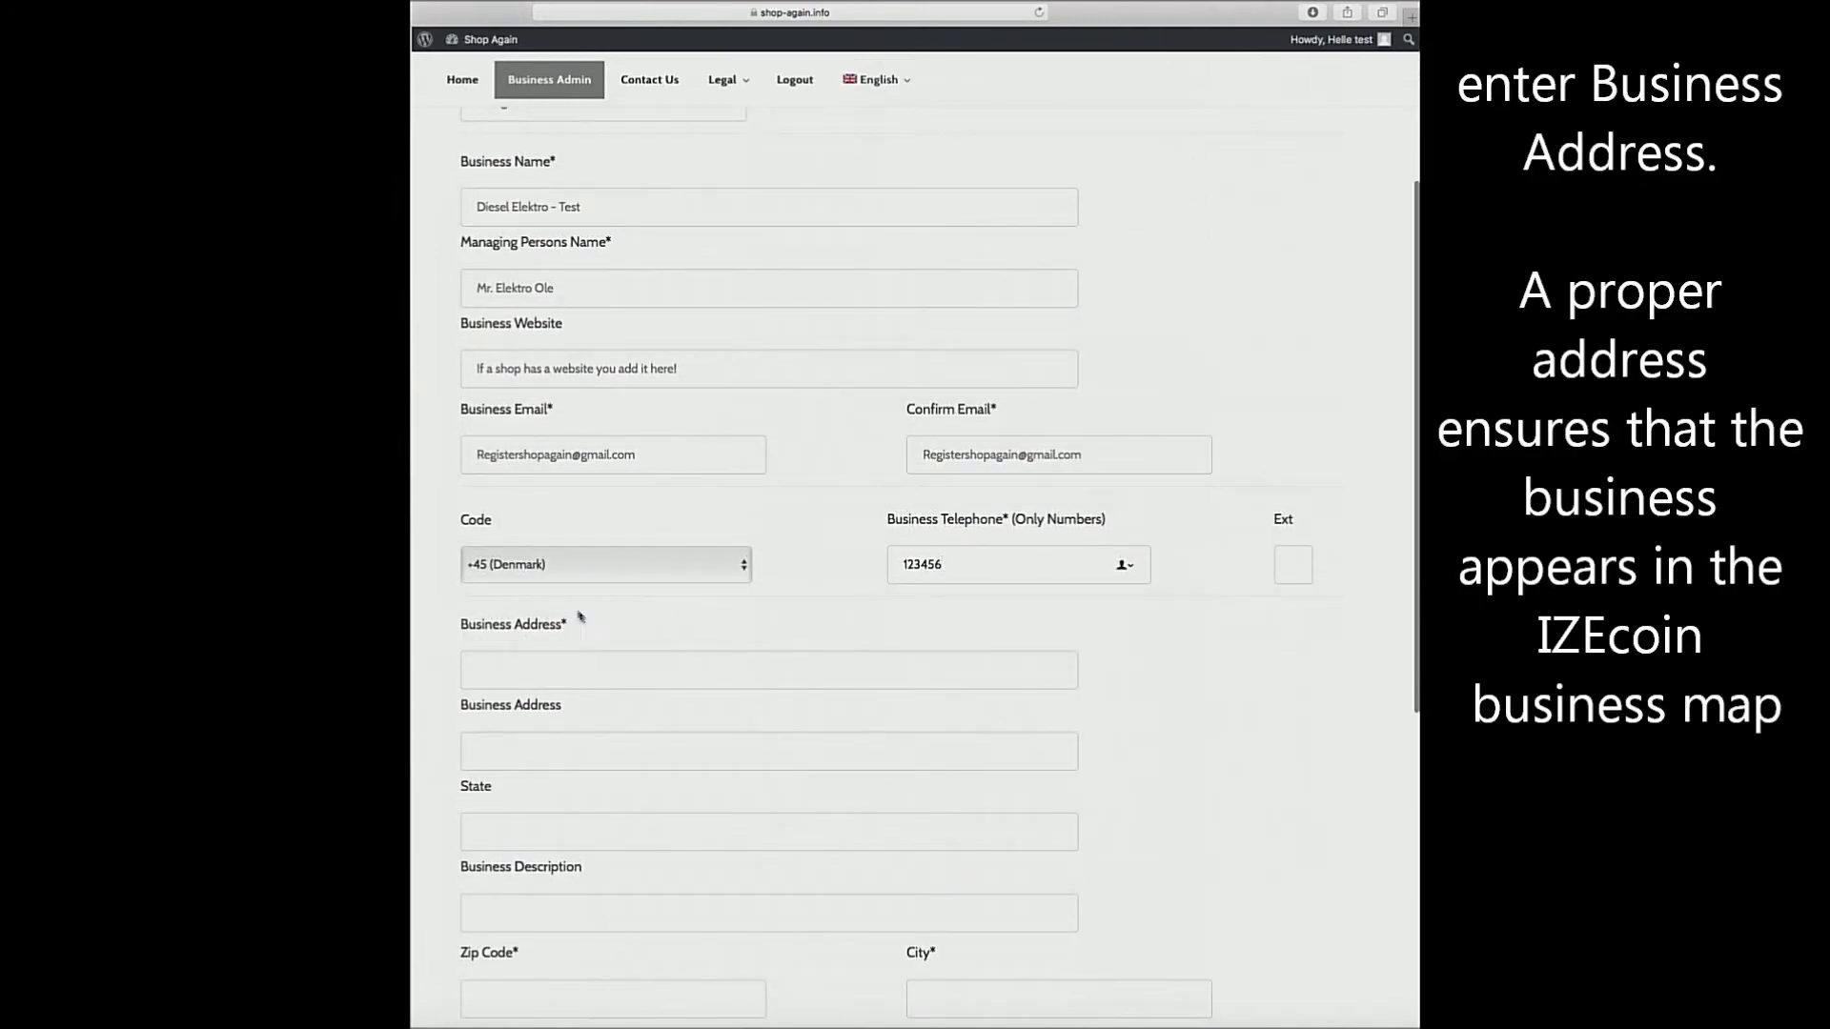
# Fill Business Address with a note that the STREET name belongs there for Google Maps searches.
pyautogui.click(495, 664)
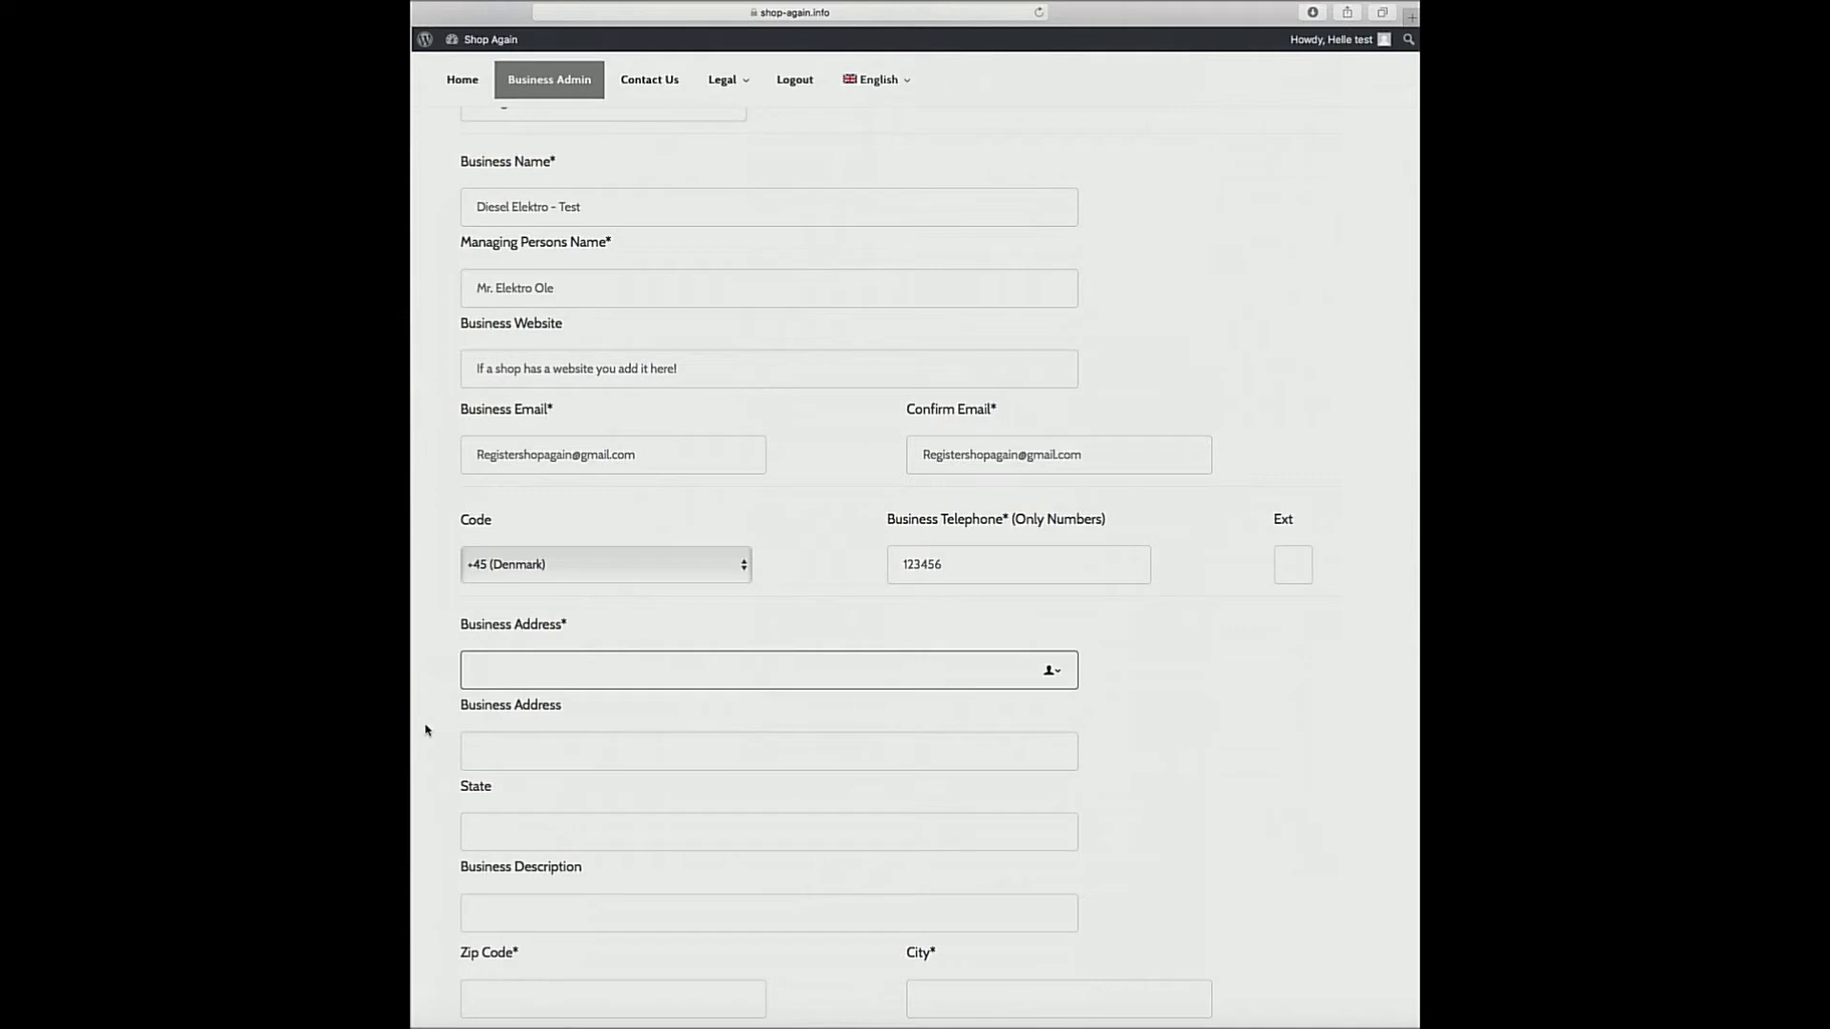
pyautogui.write('Impor')
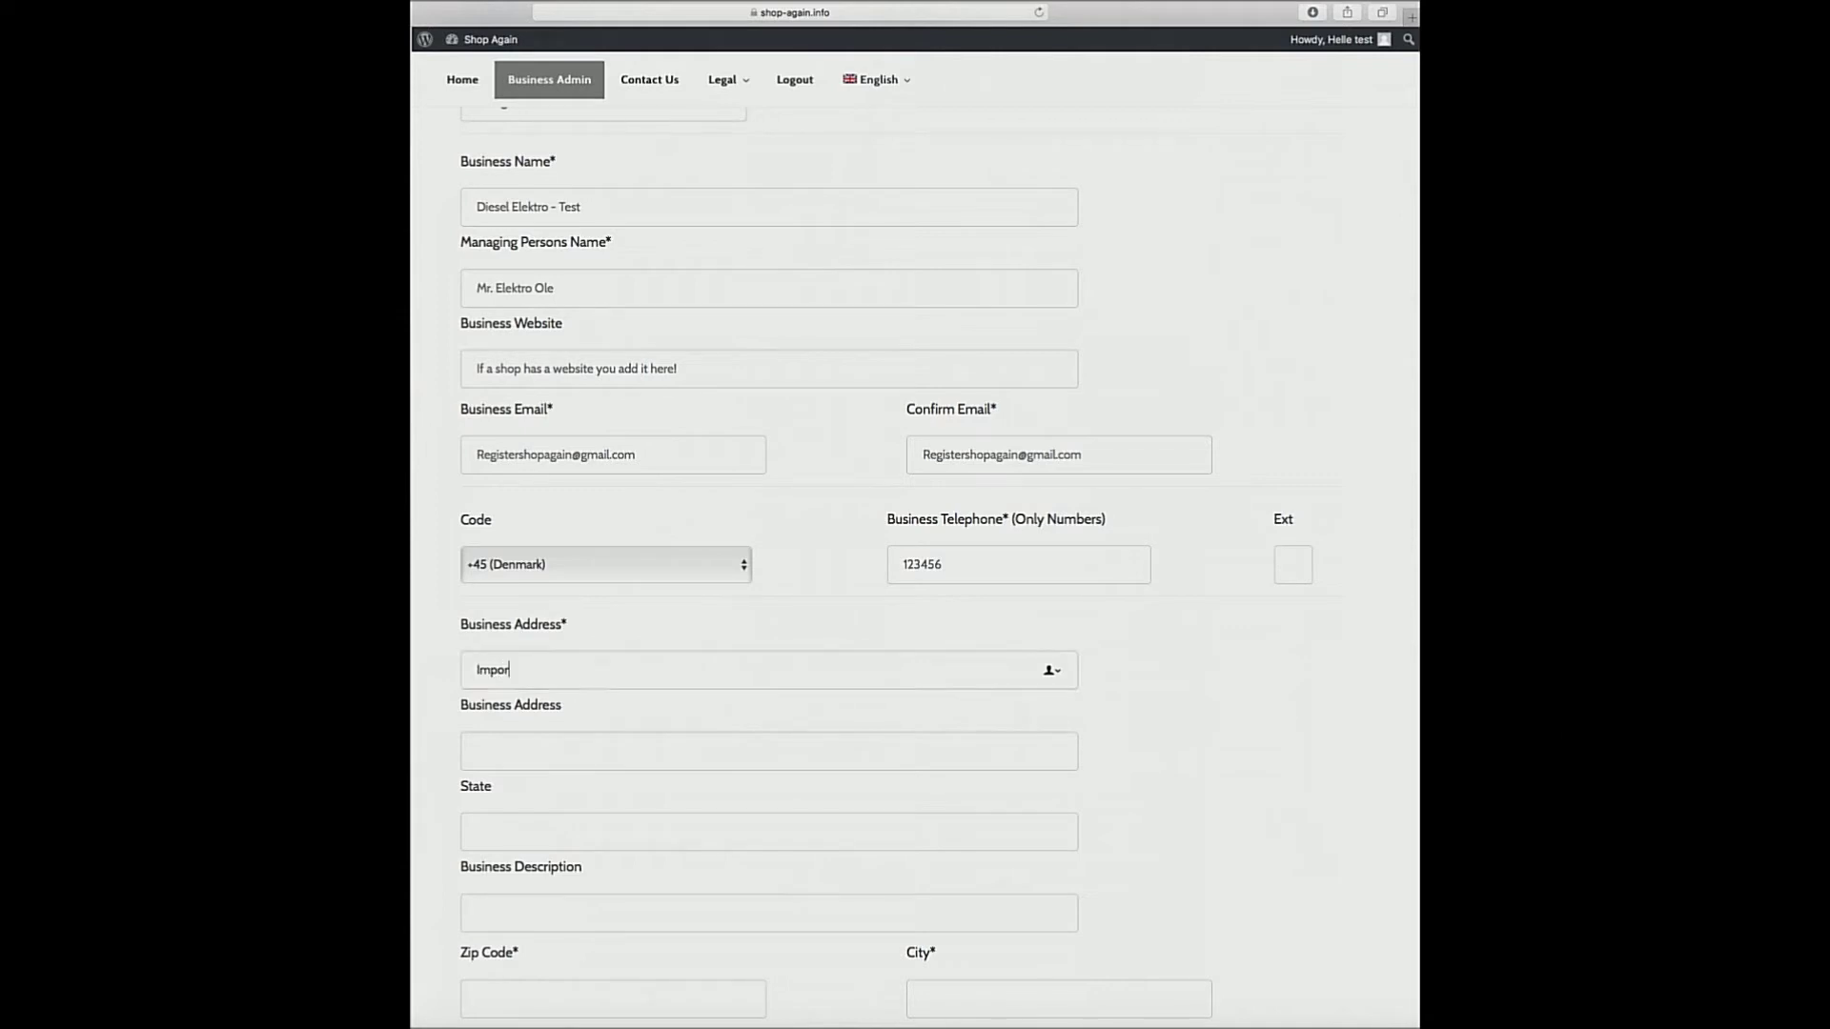
pyautogui.write('tant that the address')
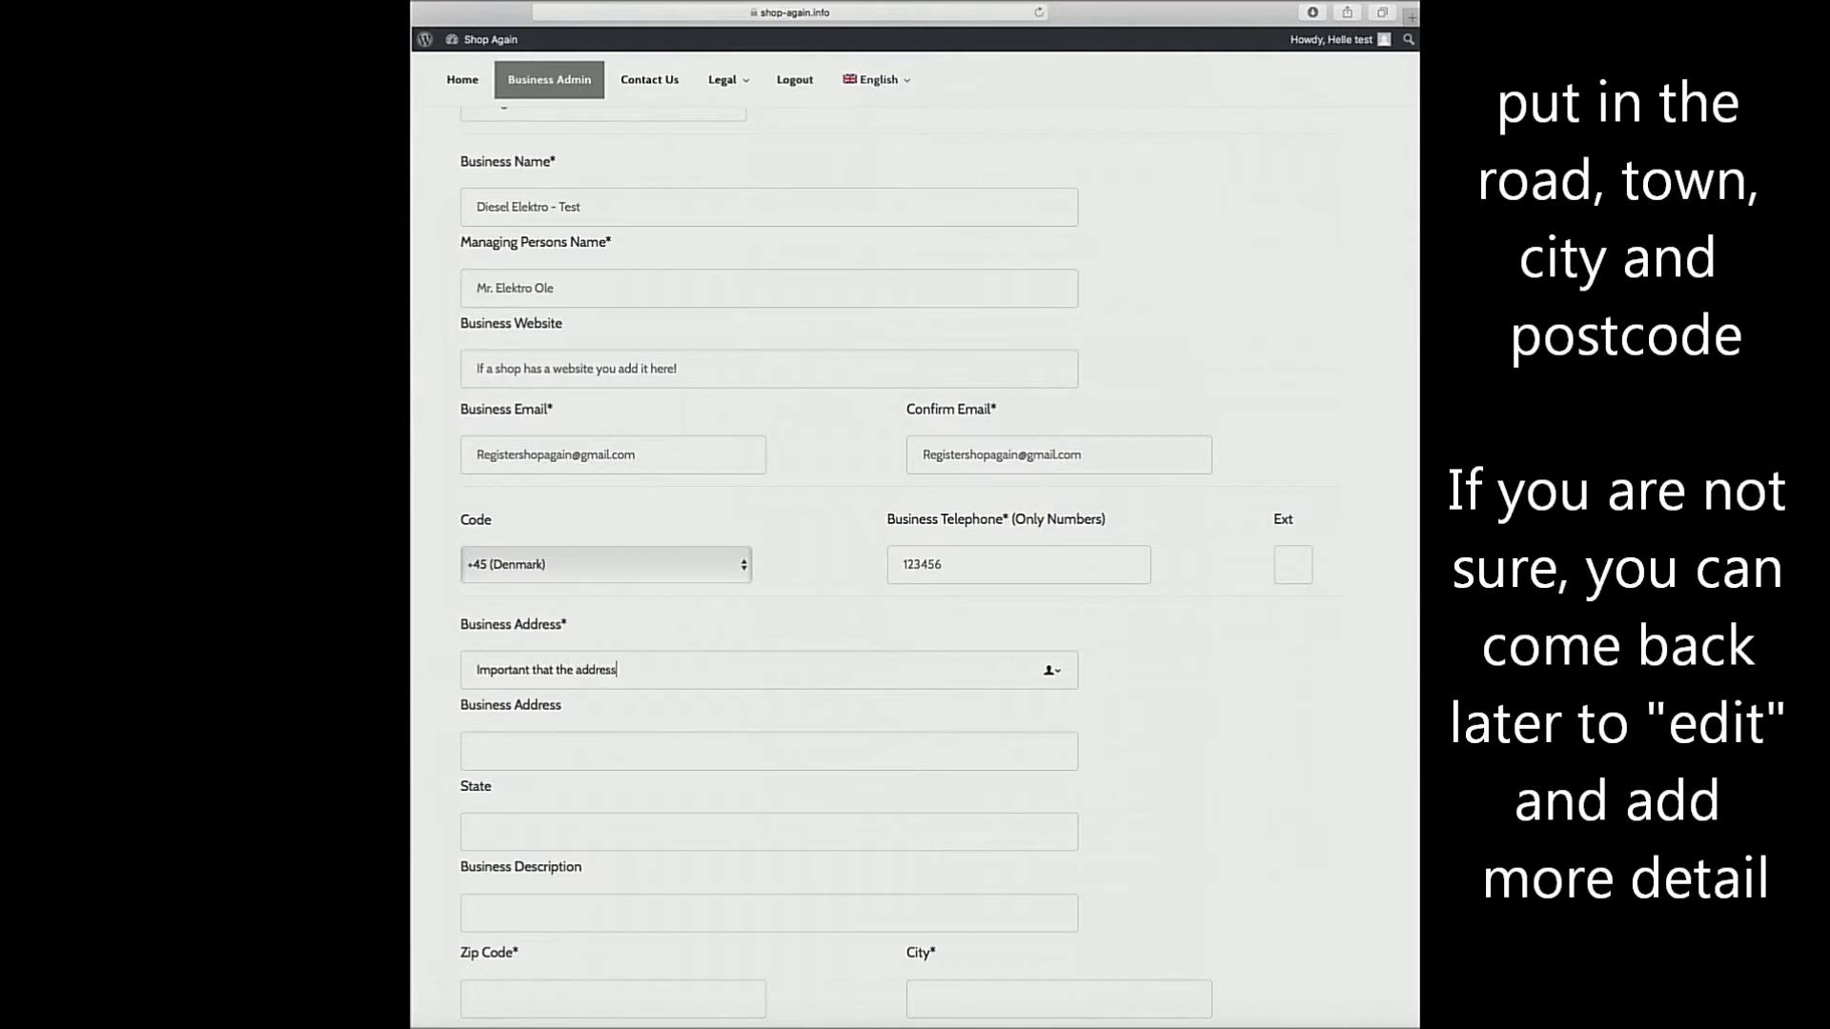
pyautogui.write(' - the STREET name is')
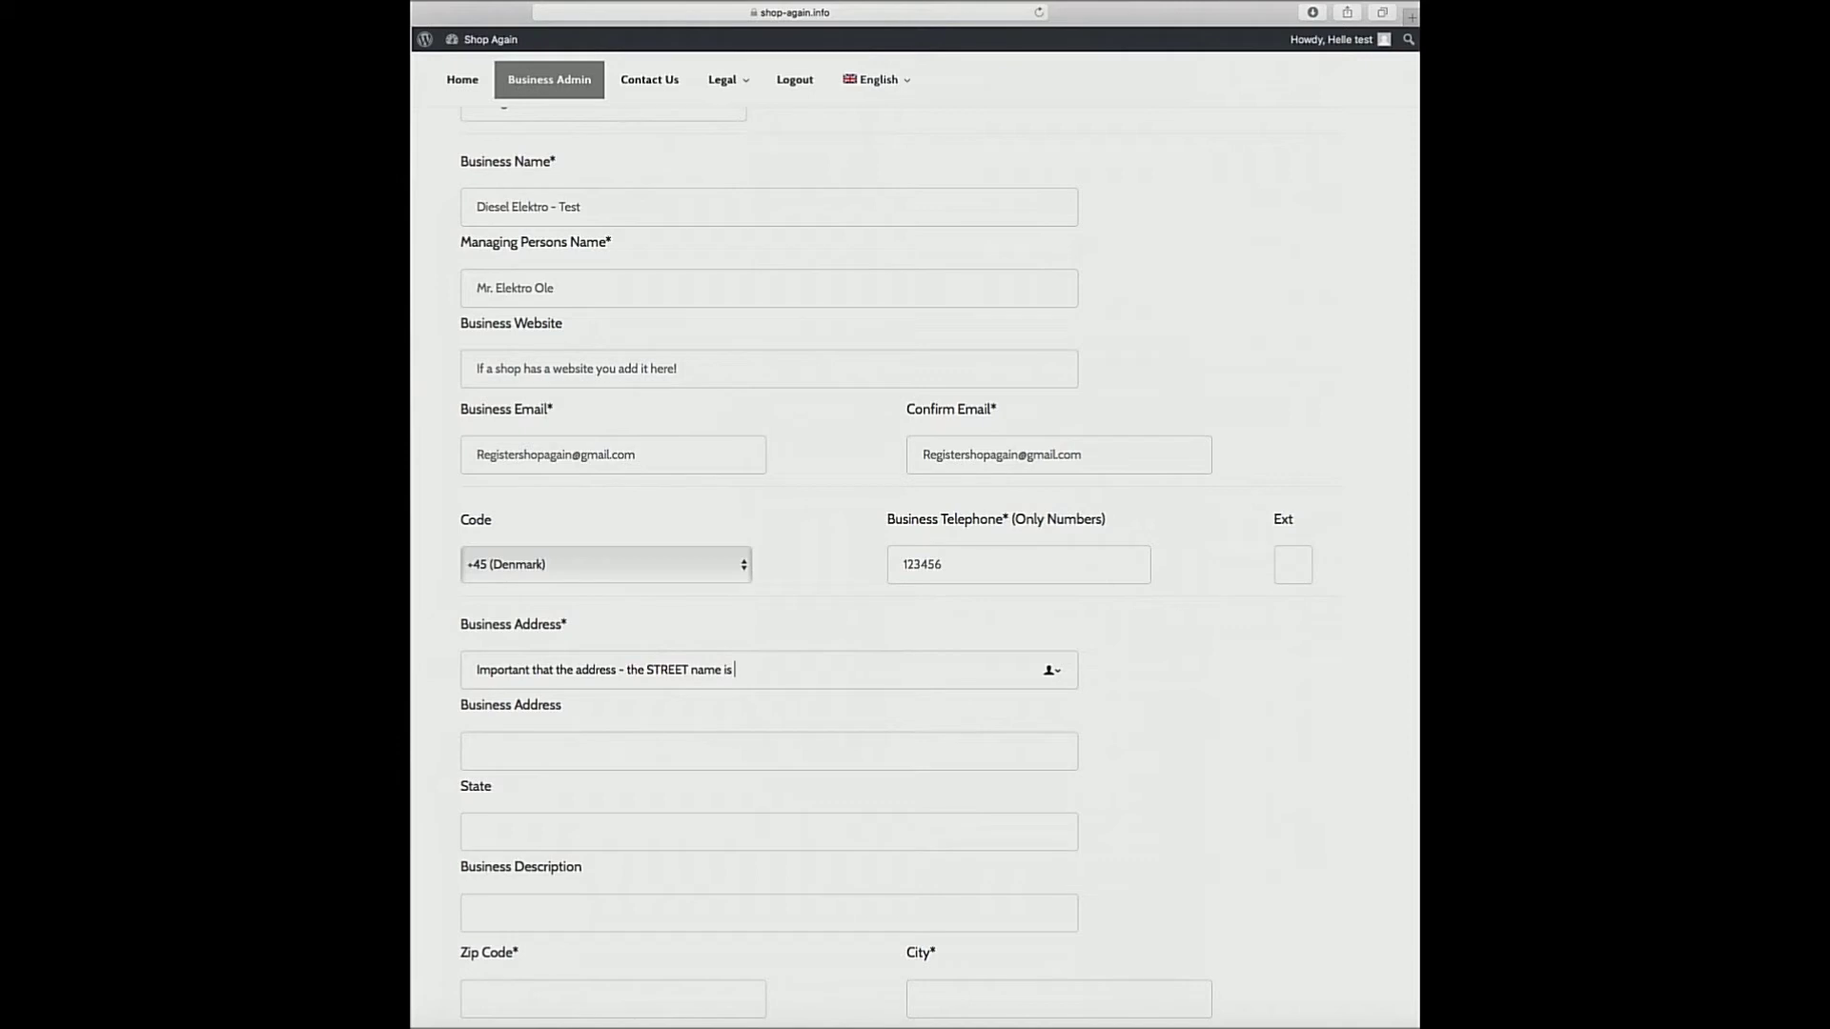
pyautogui.write(' added here')
pyautogui.write('- as it can be')
pyautogui.write(' a')
pyautogui.write('earche')
pyautogui.write('d ')
pyautogui.write('on Goo')
pyautogui.write('gle Map')
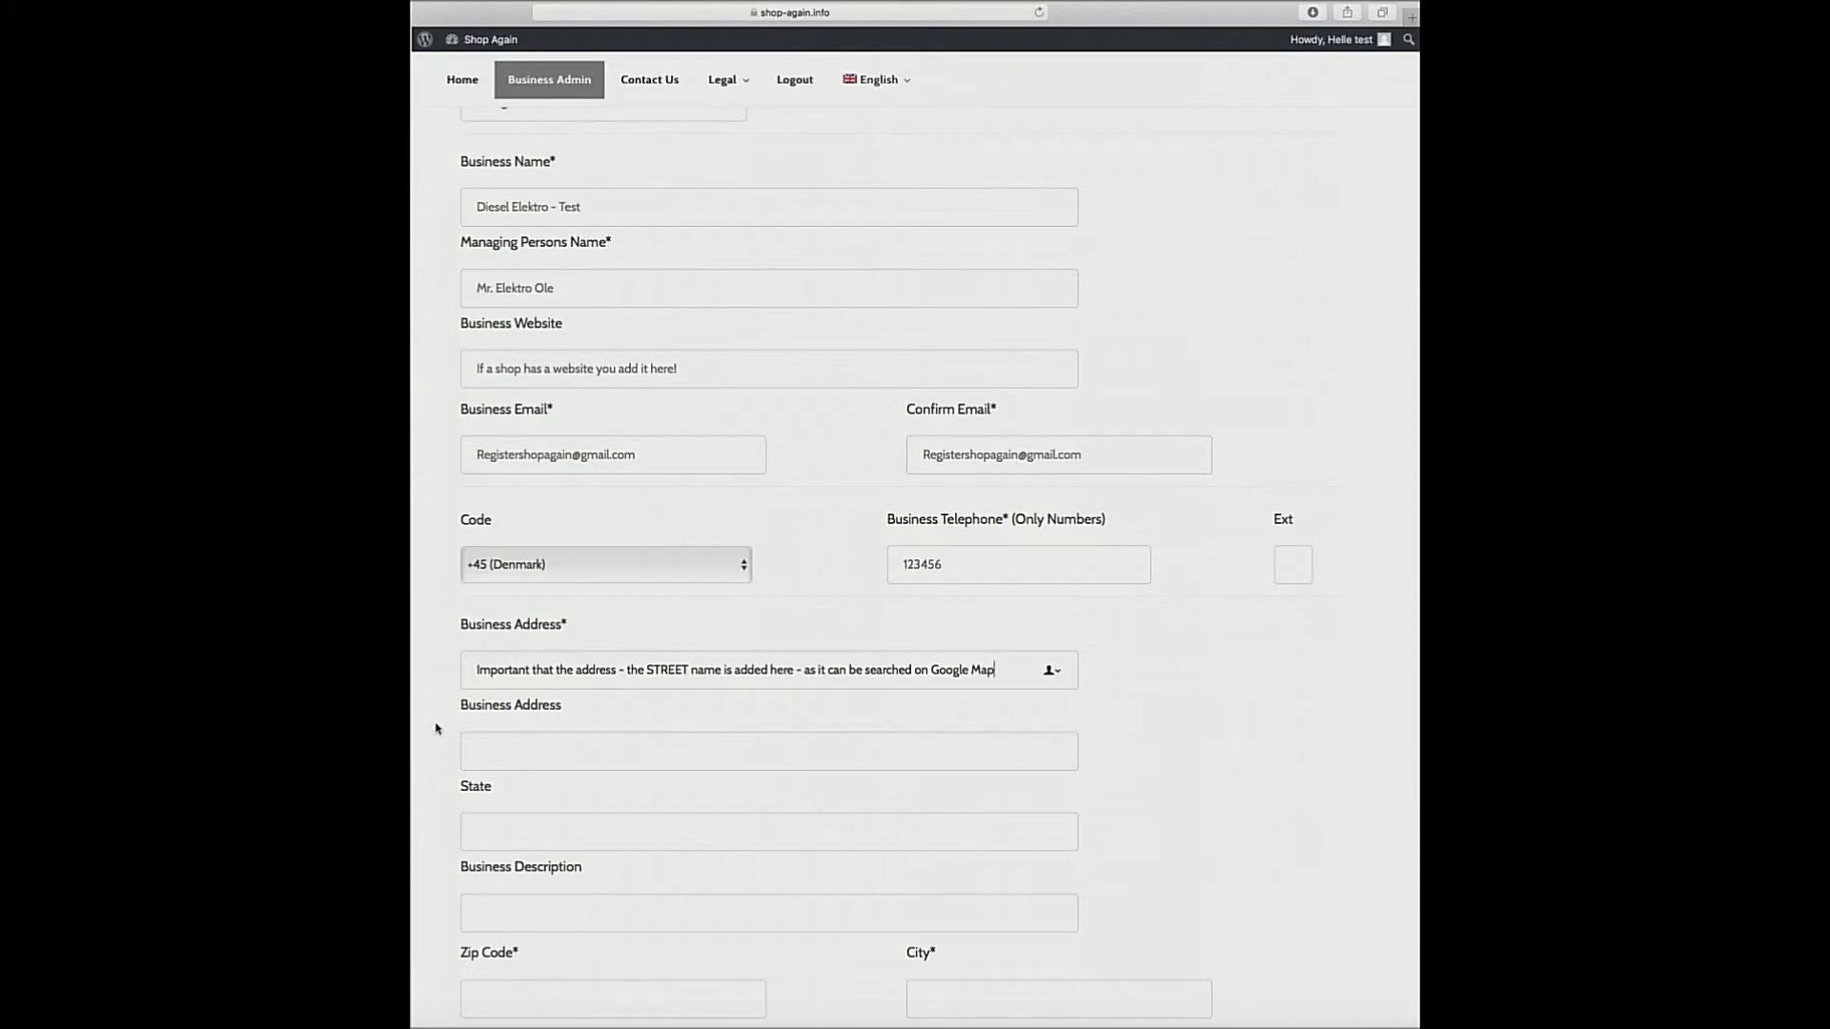
pyautogui.scroll(1, 478, 753)
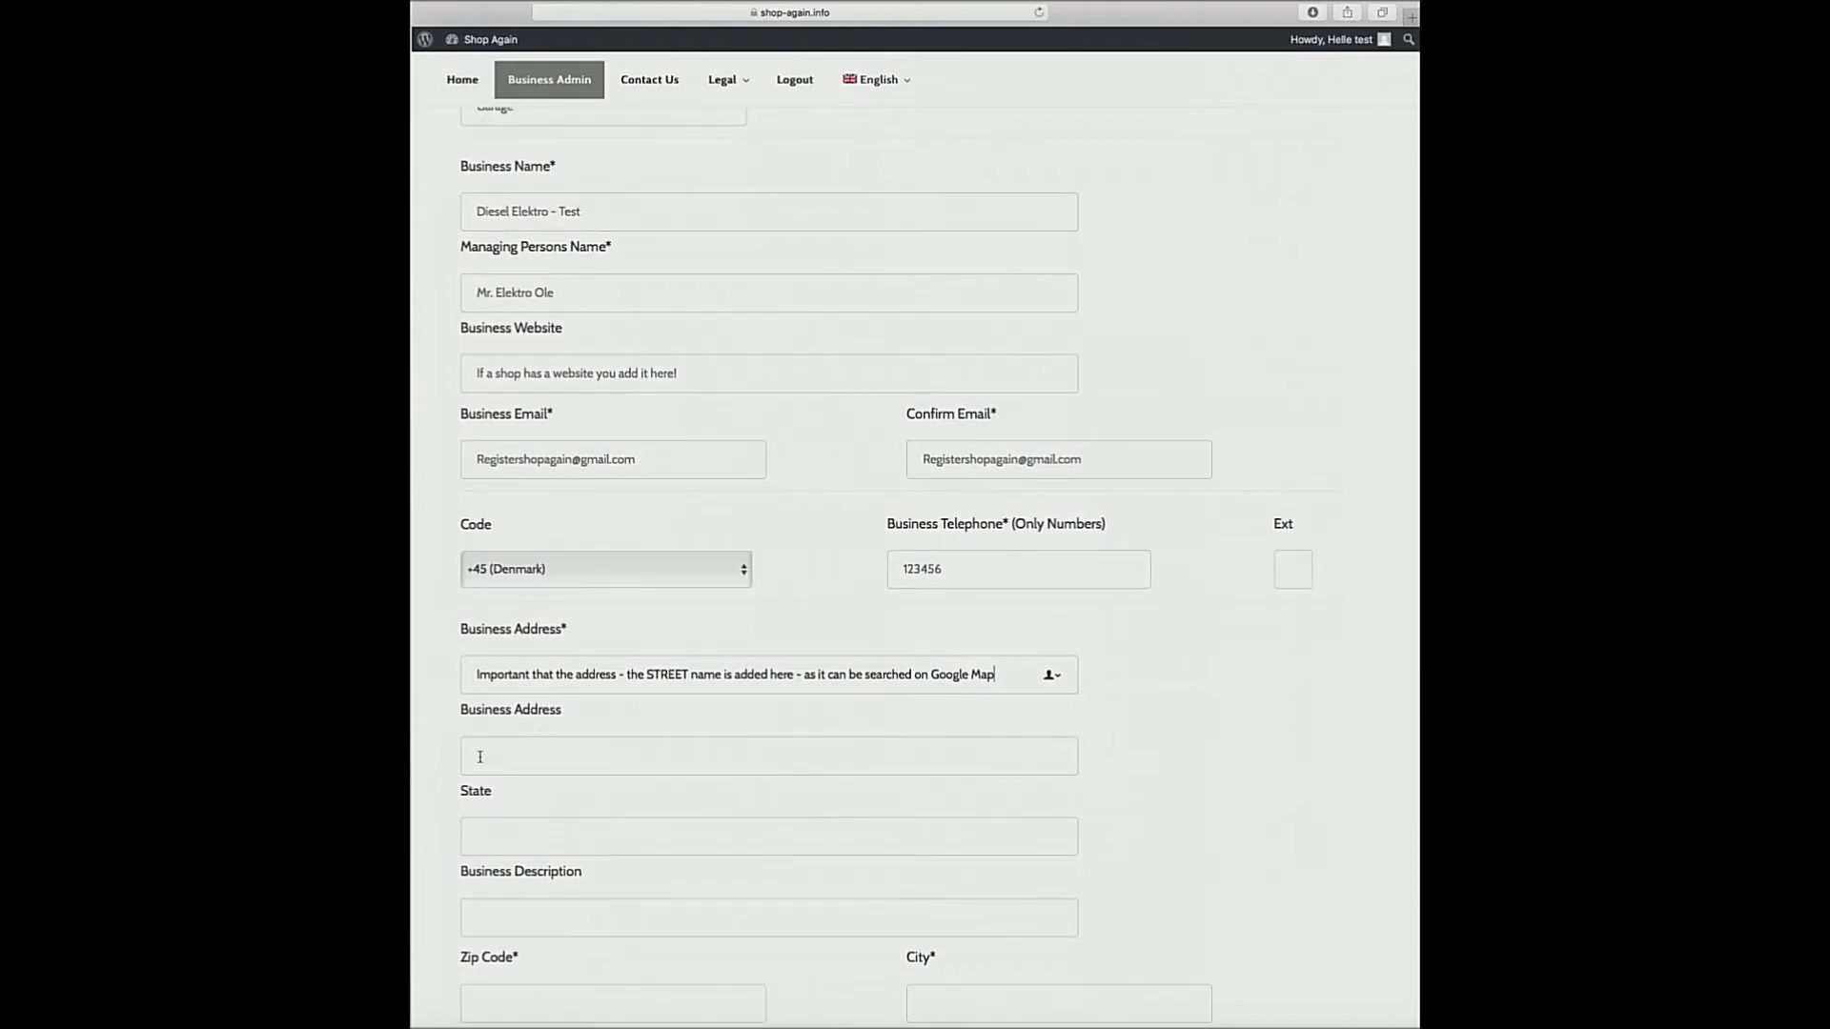
# Type extra address information, e.g. 'Next to the shopping mall', in the second address line.
pyautogui.click(477, 756)
pyautogui.write('He')
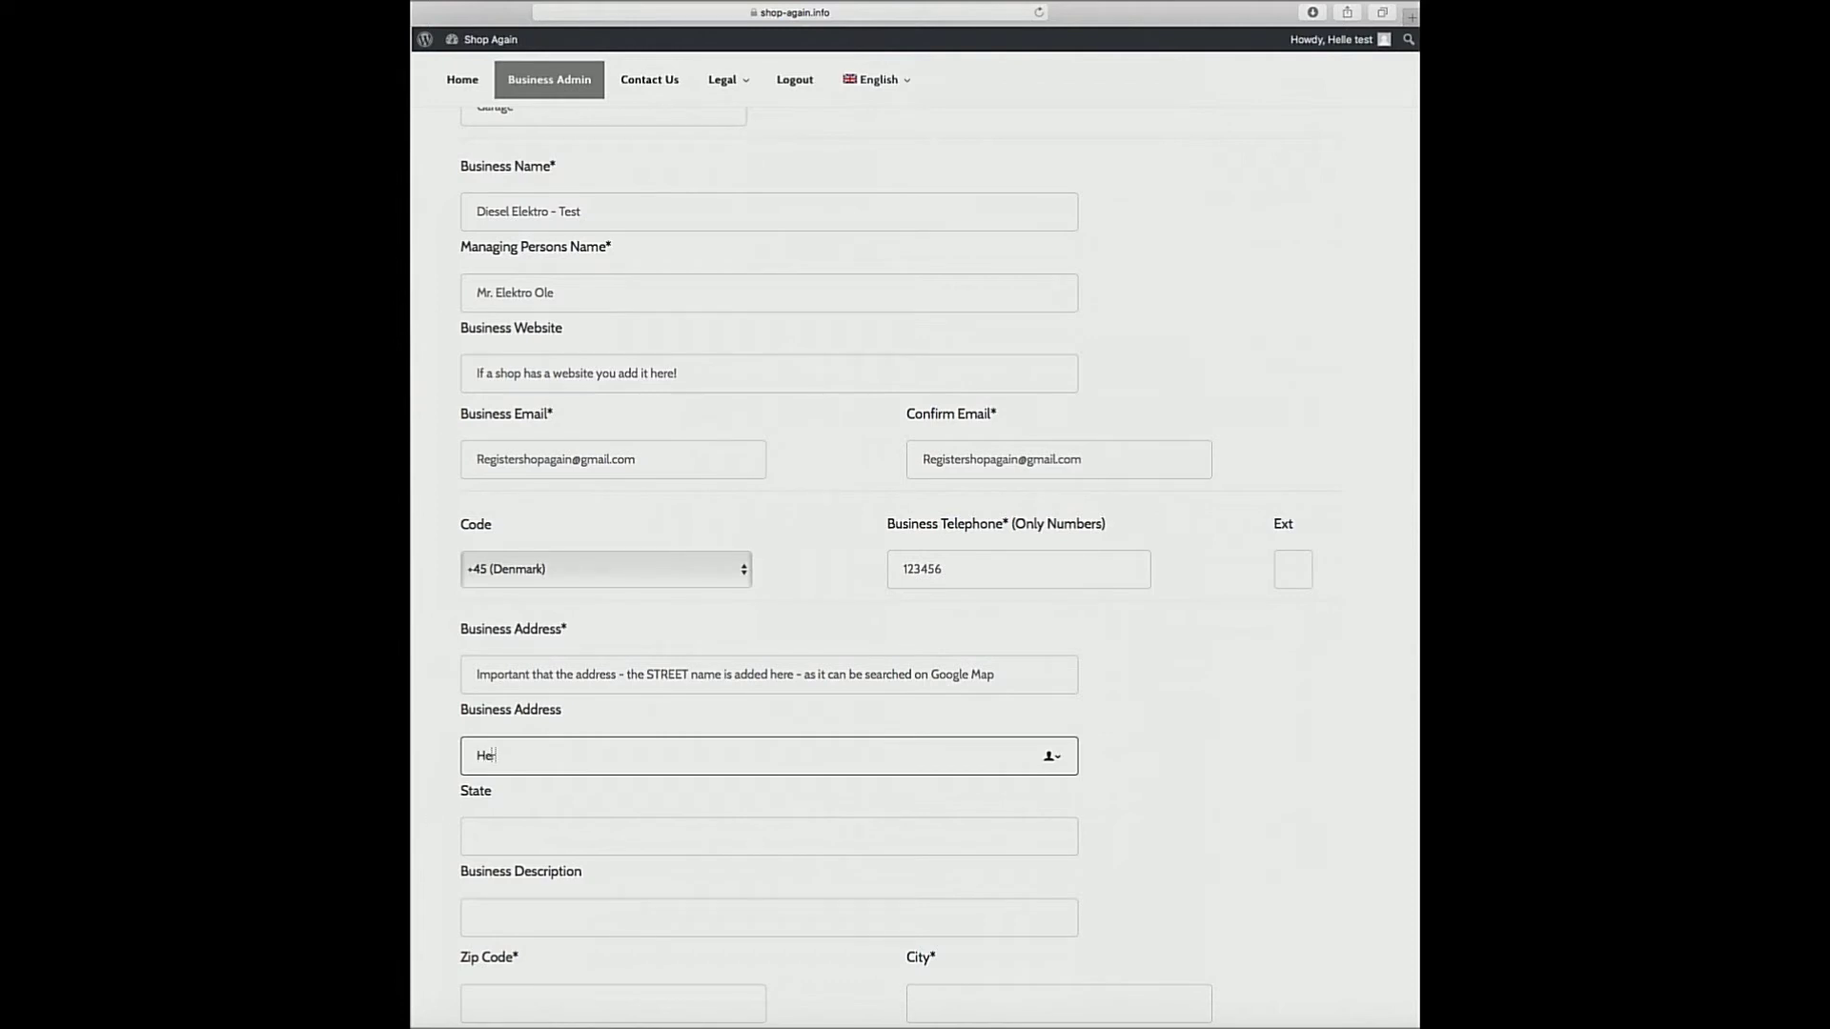
pyautogui.write('re you can add extra information about the address')
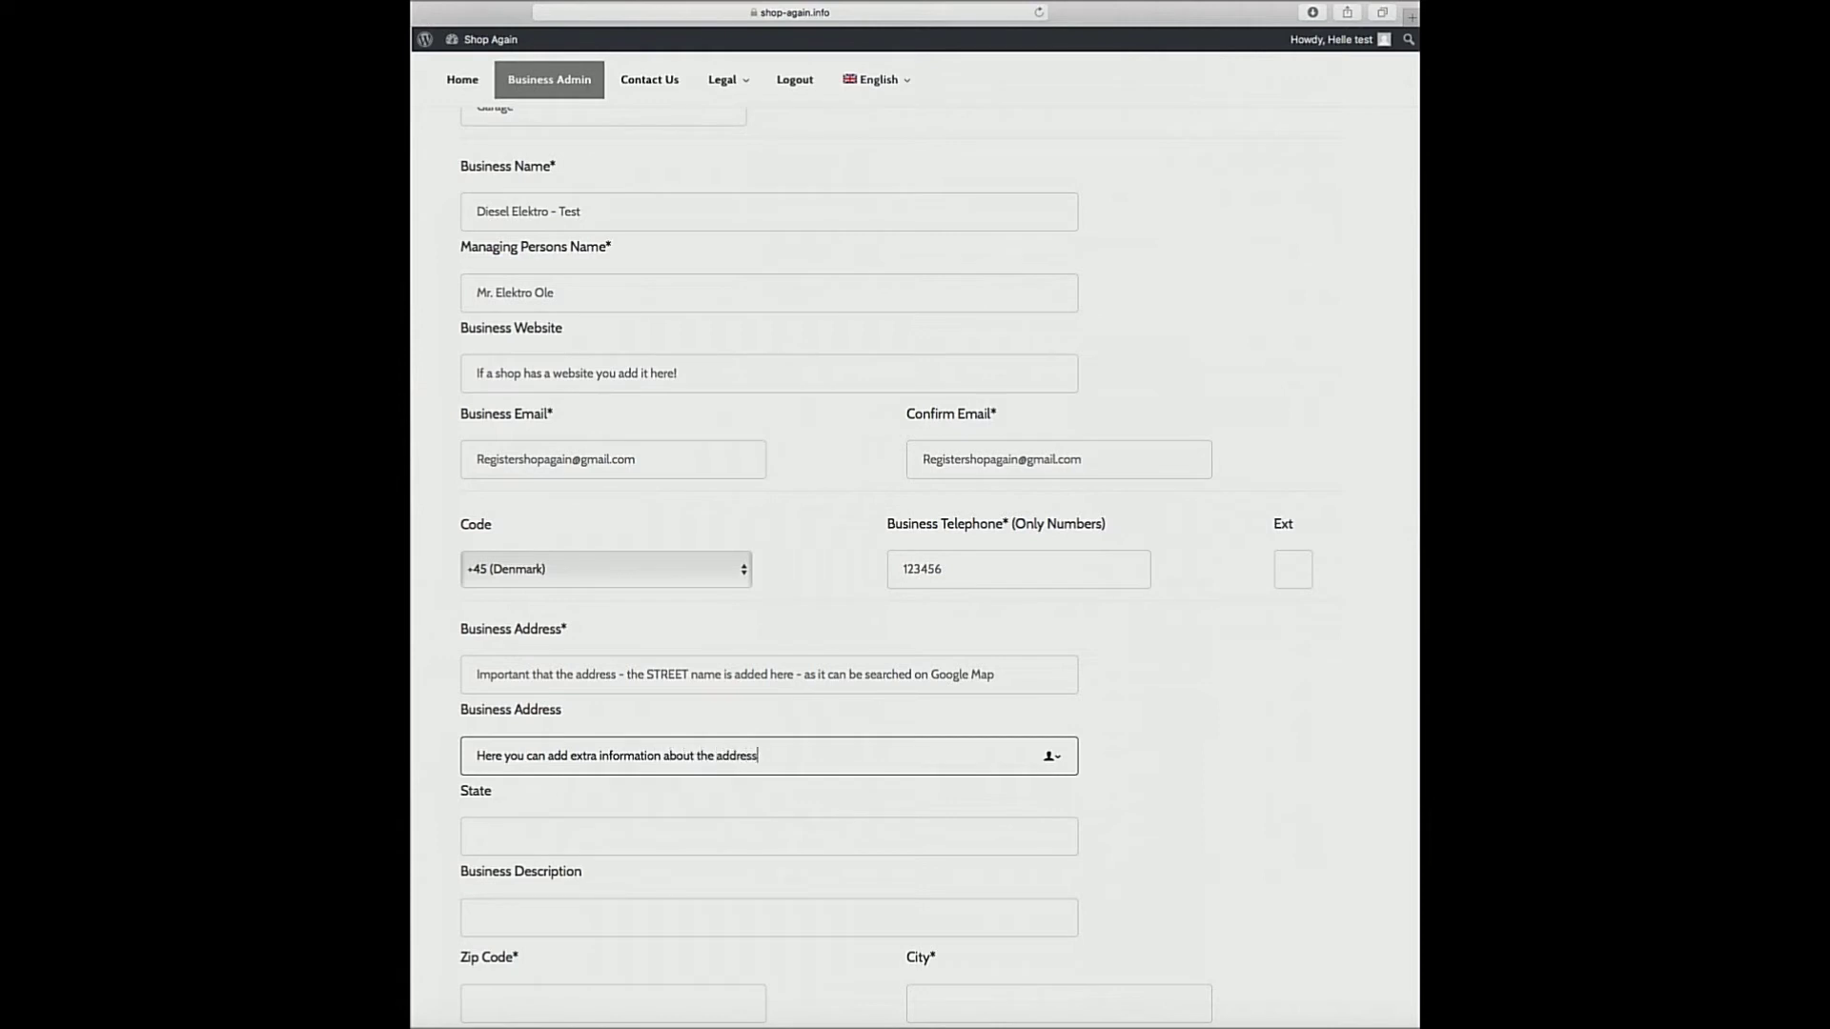
pyautogui.write(' - Ex. Next to the ')
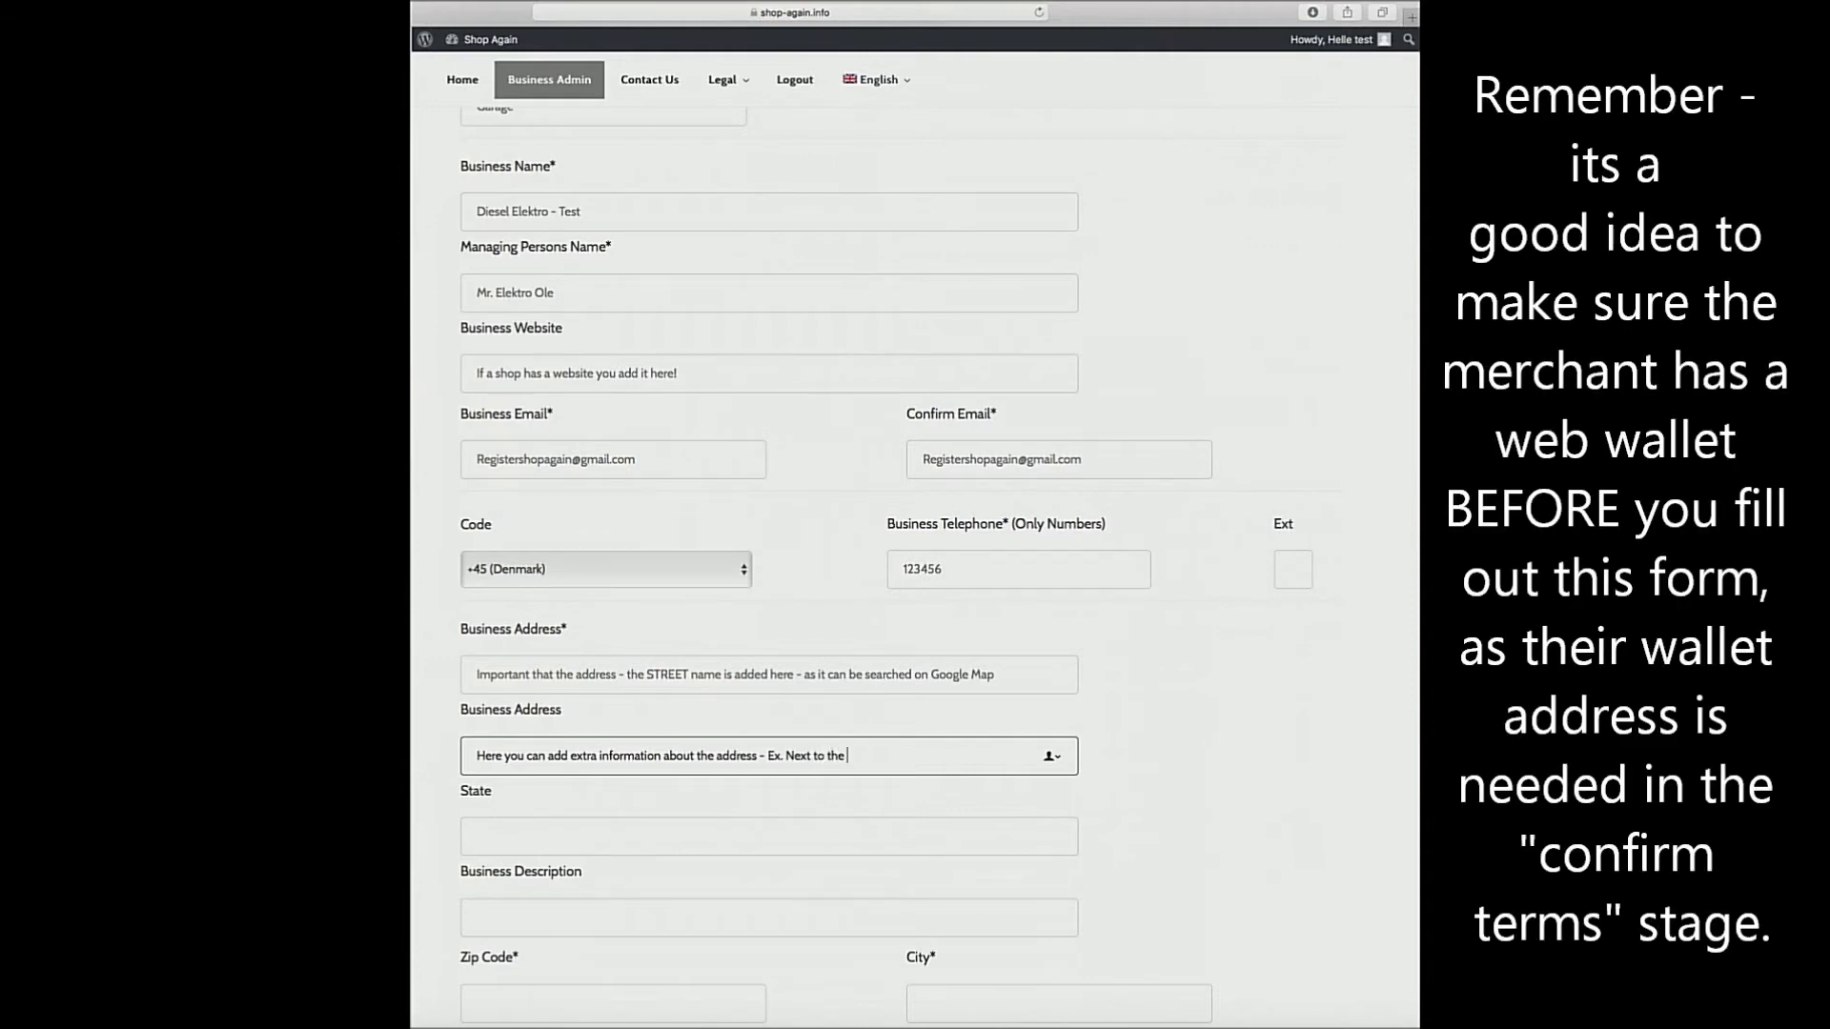
pyautogui.write('shopping mall or Bus stop nr.')
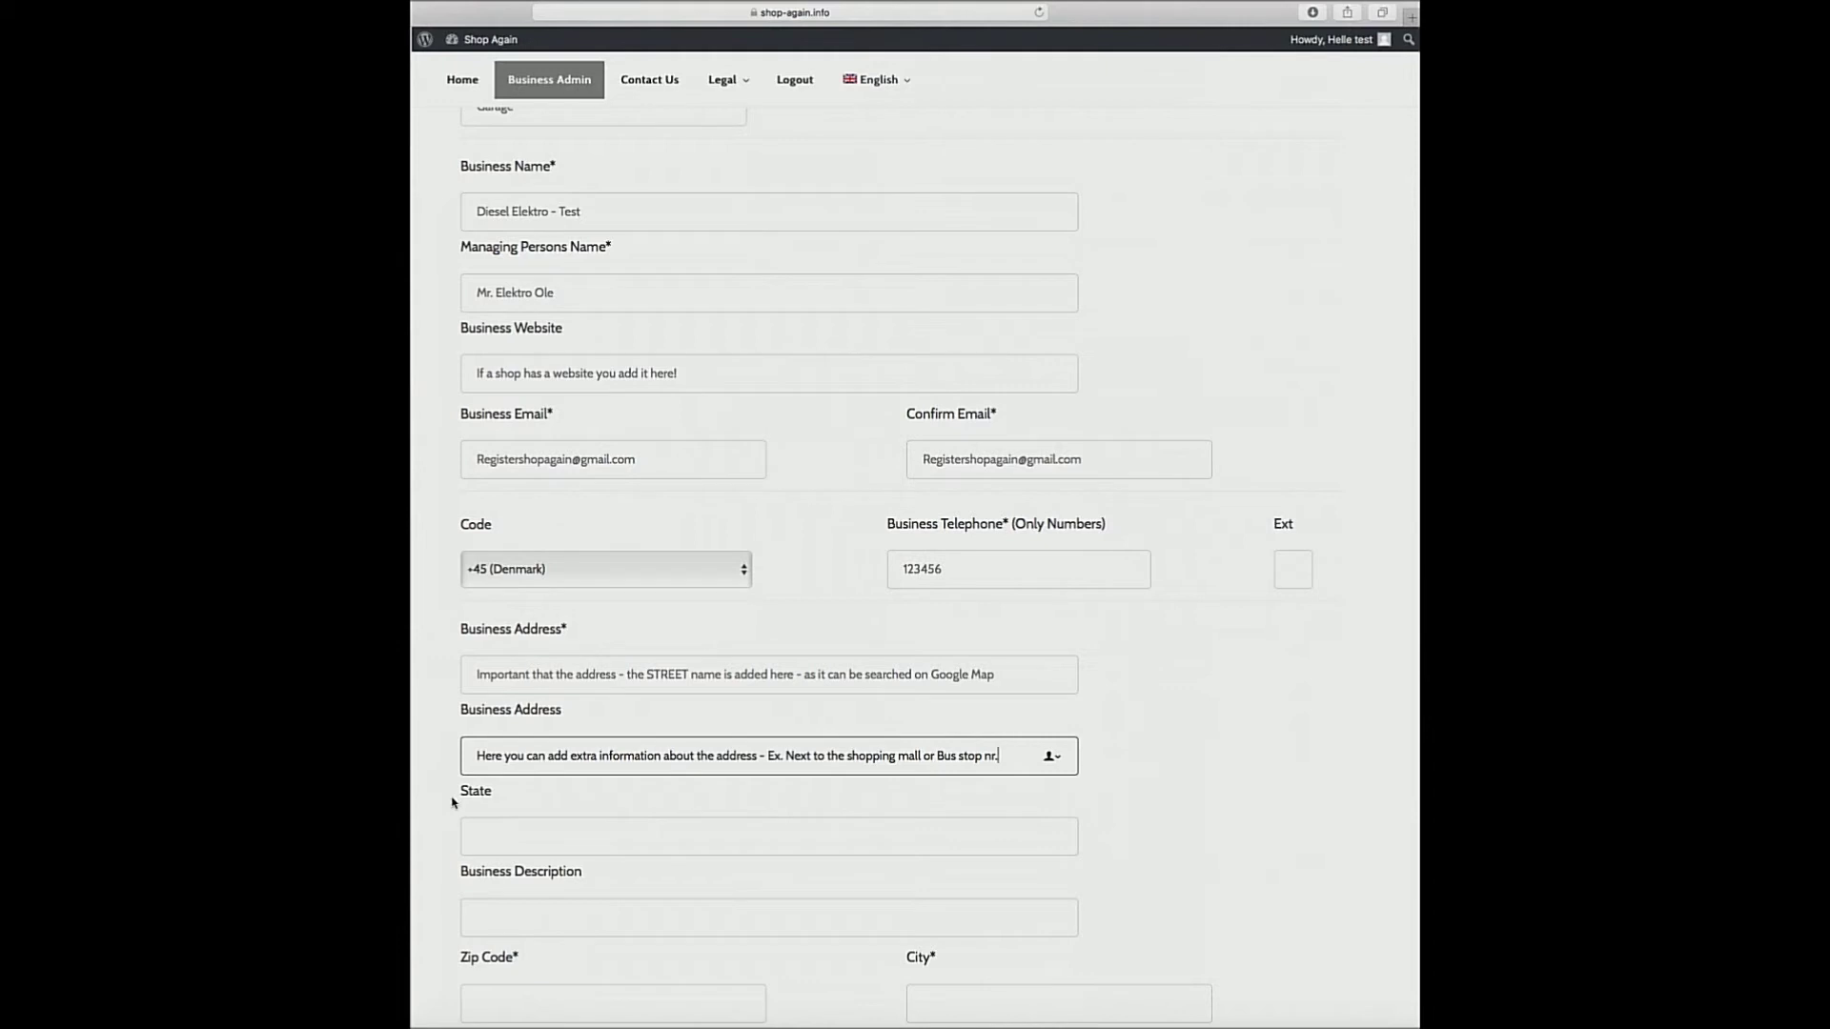
# Set State to Frederiksborg and describe the business as repairing all kinds of cars and changing tyres.
pyautogui.click(486, 839)
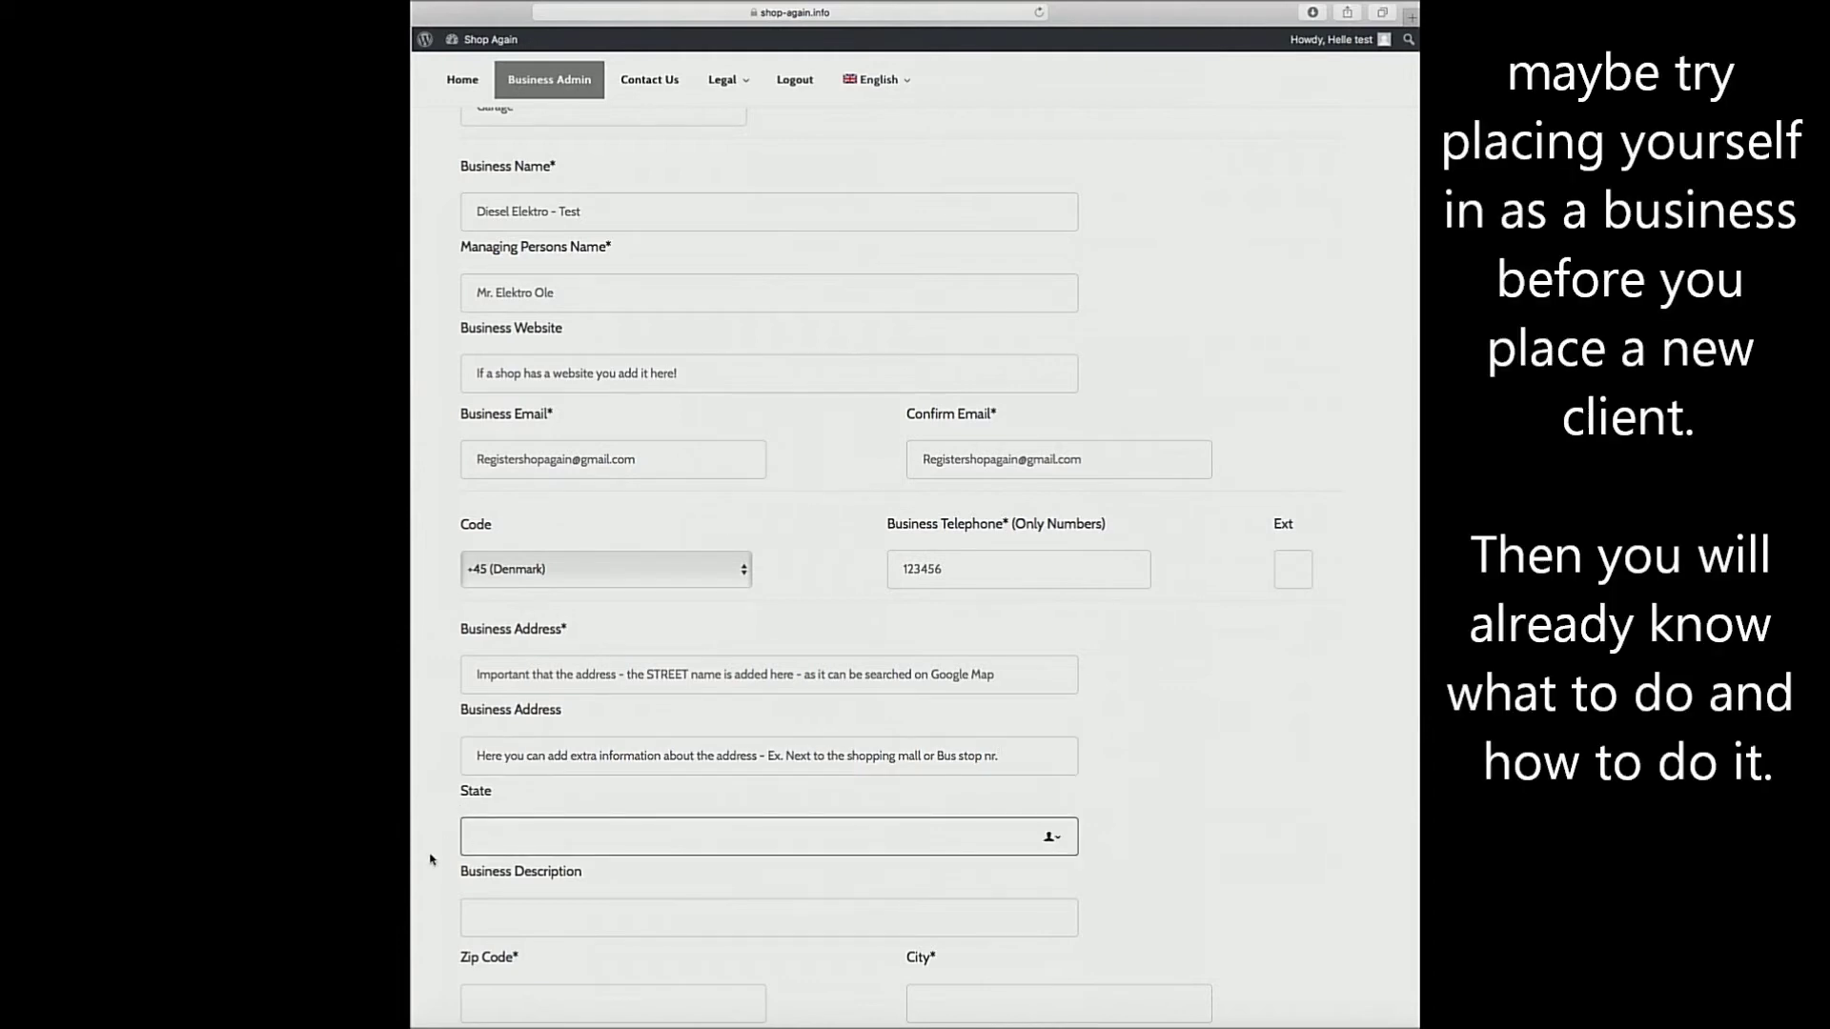
pyautogui.write('Frederiksborg')
pyautogui.press('Tab')
pyautogui.scroll(-3, 428, 896)
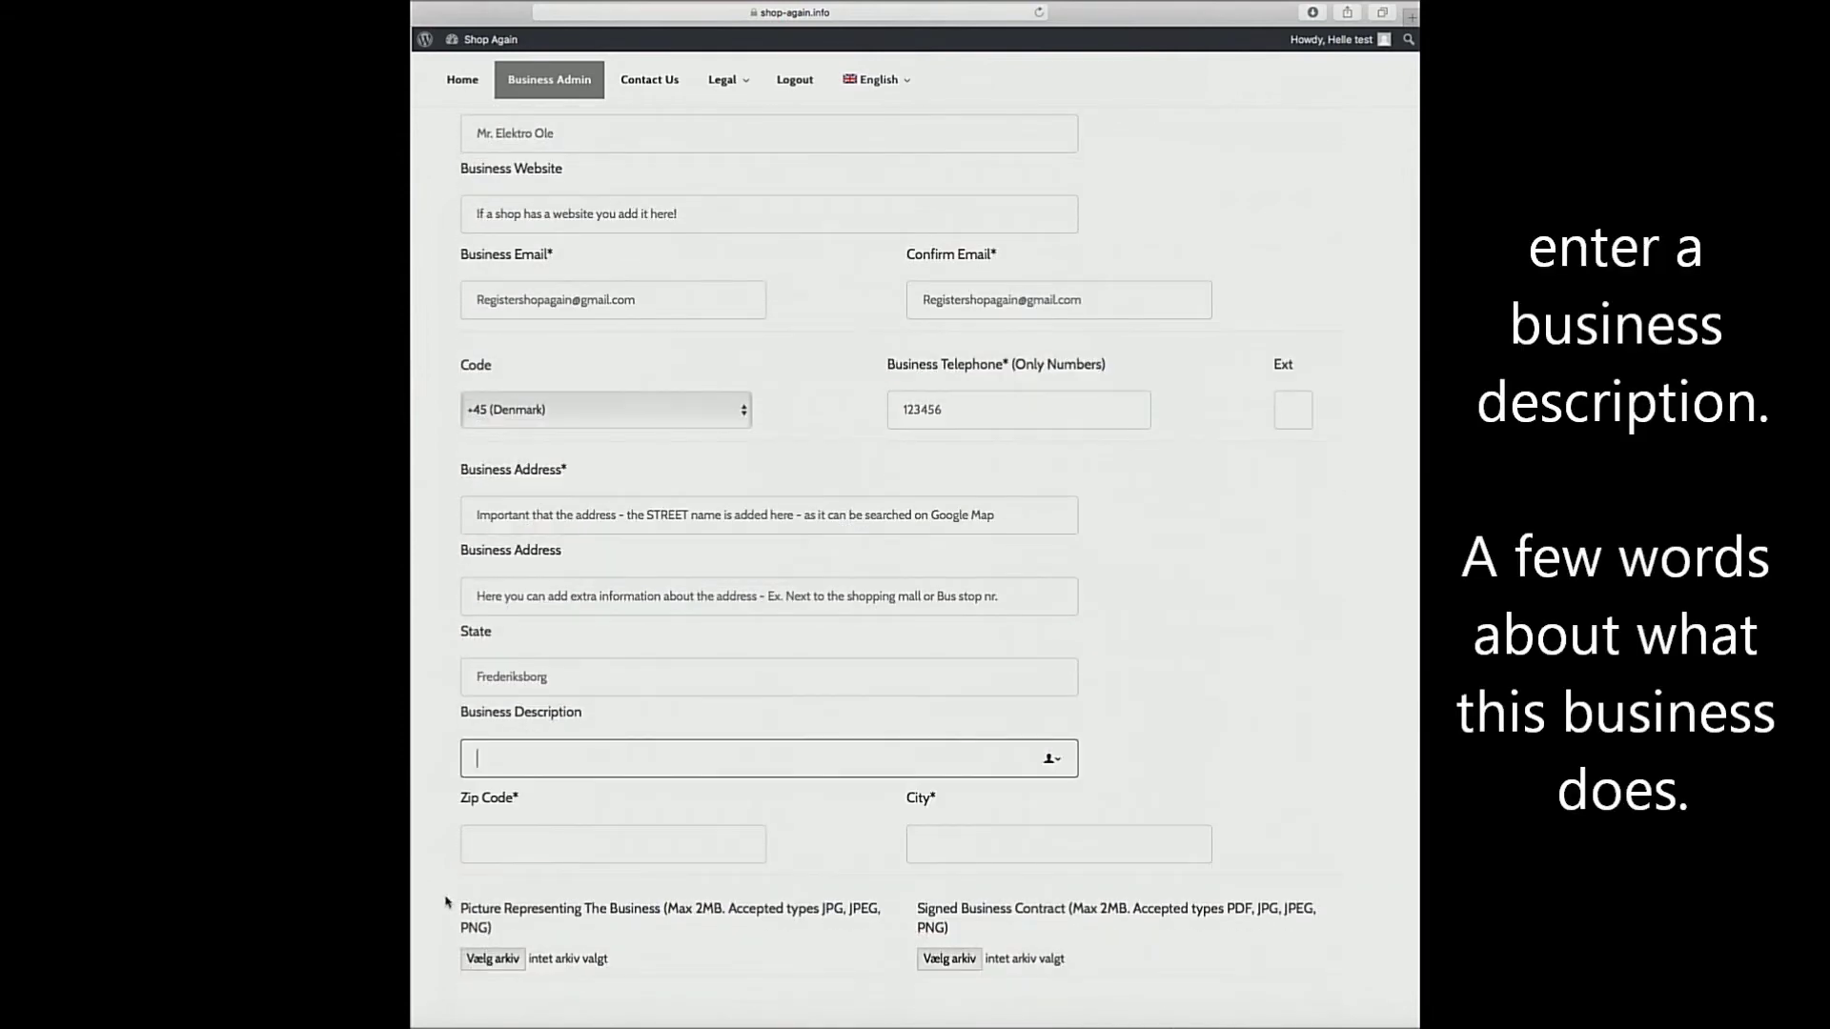
pyautogui.write('Write as m')
pyautogui.write('uch as')
pyautogui.press('BackSpace')
pyautogui.write('ch as you can')
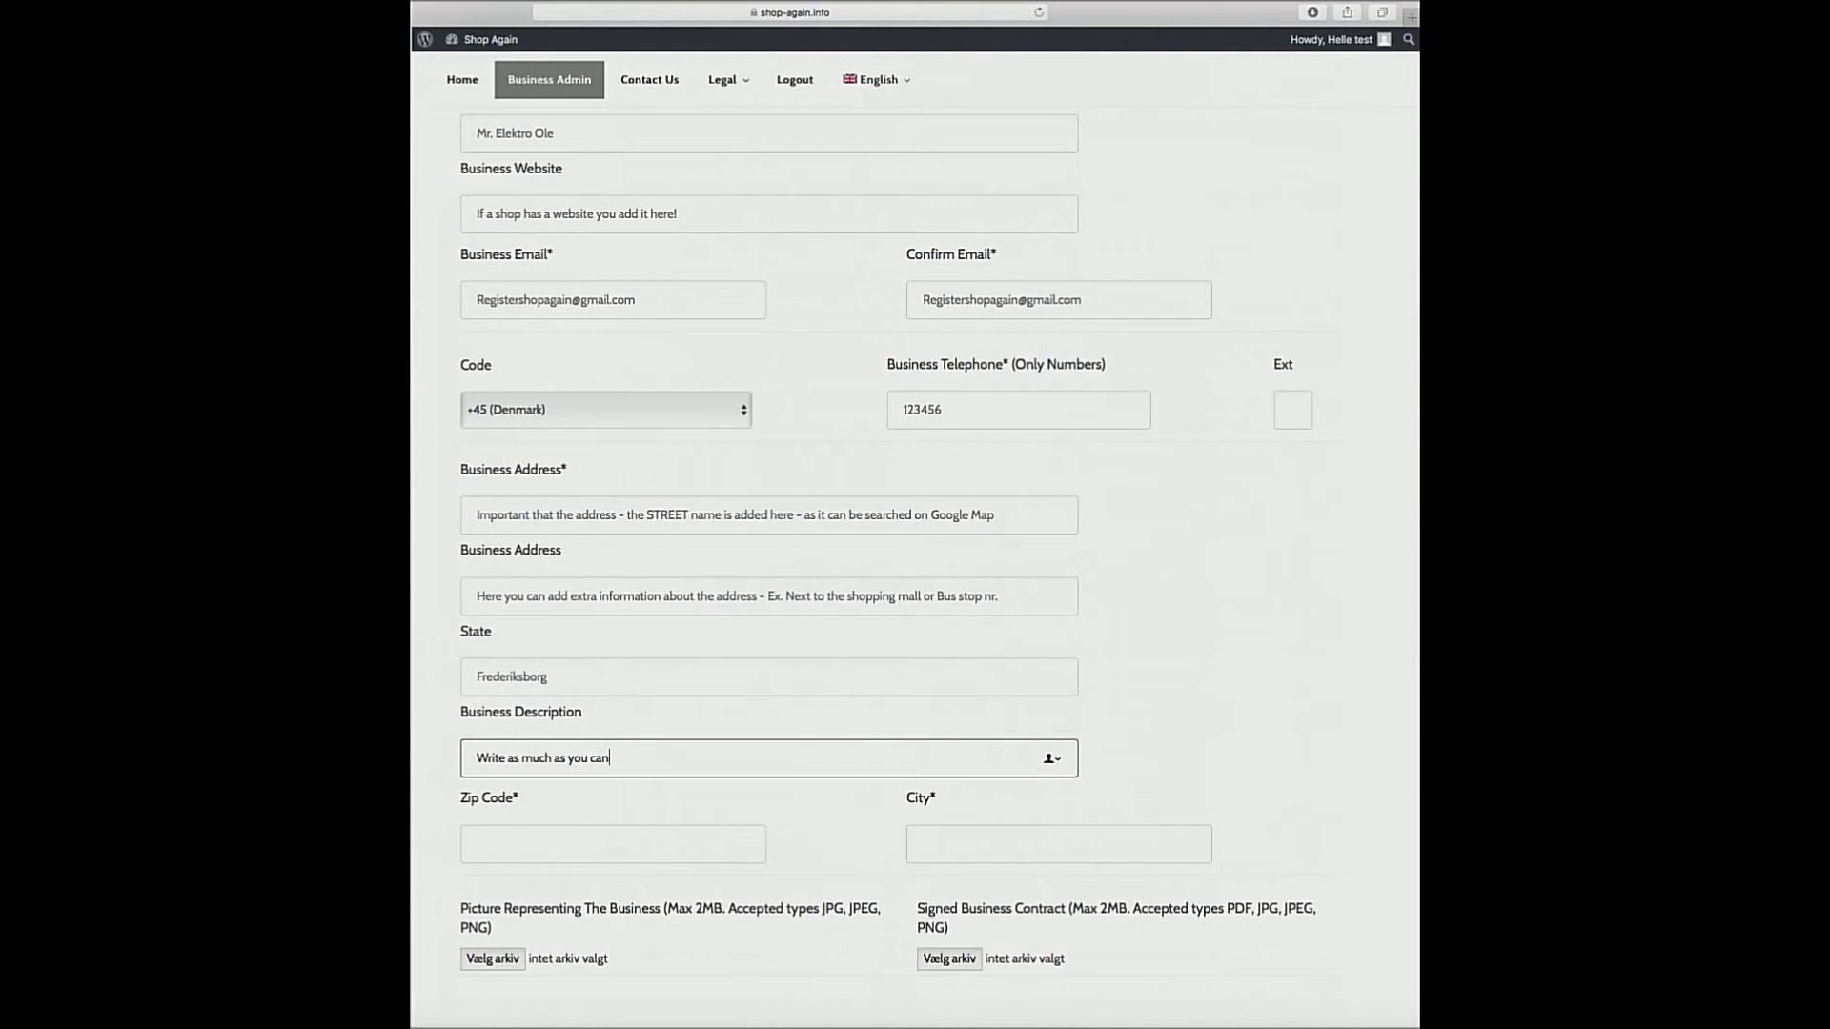
pyautogui.write('. Ex. Werepair all ckind of cars and change tyres ')
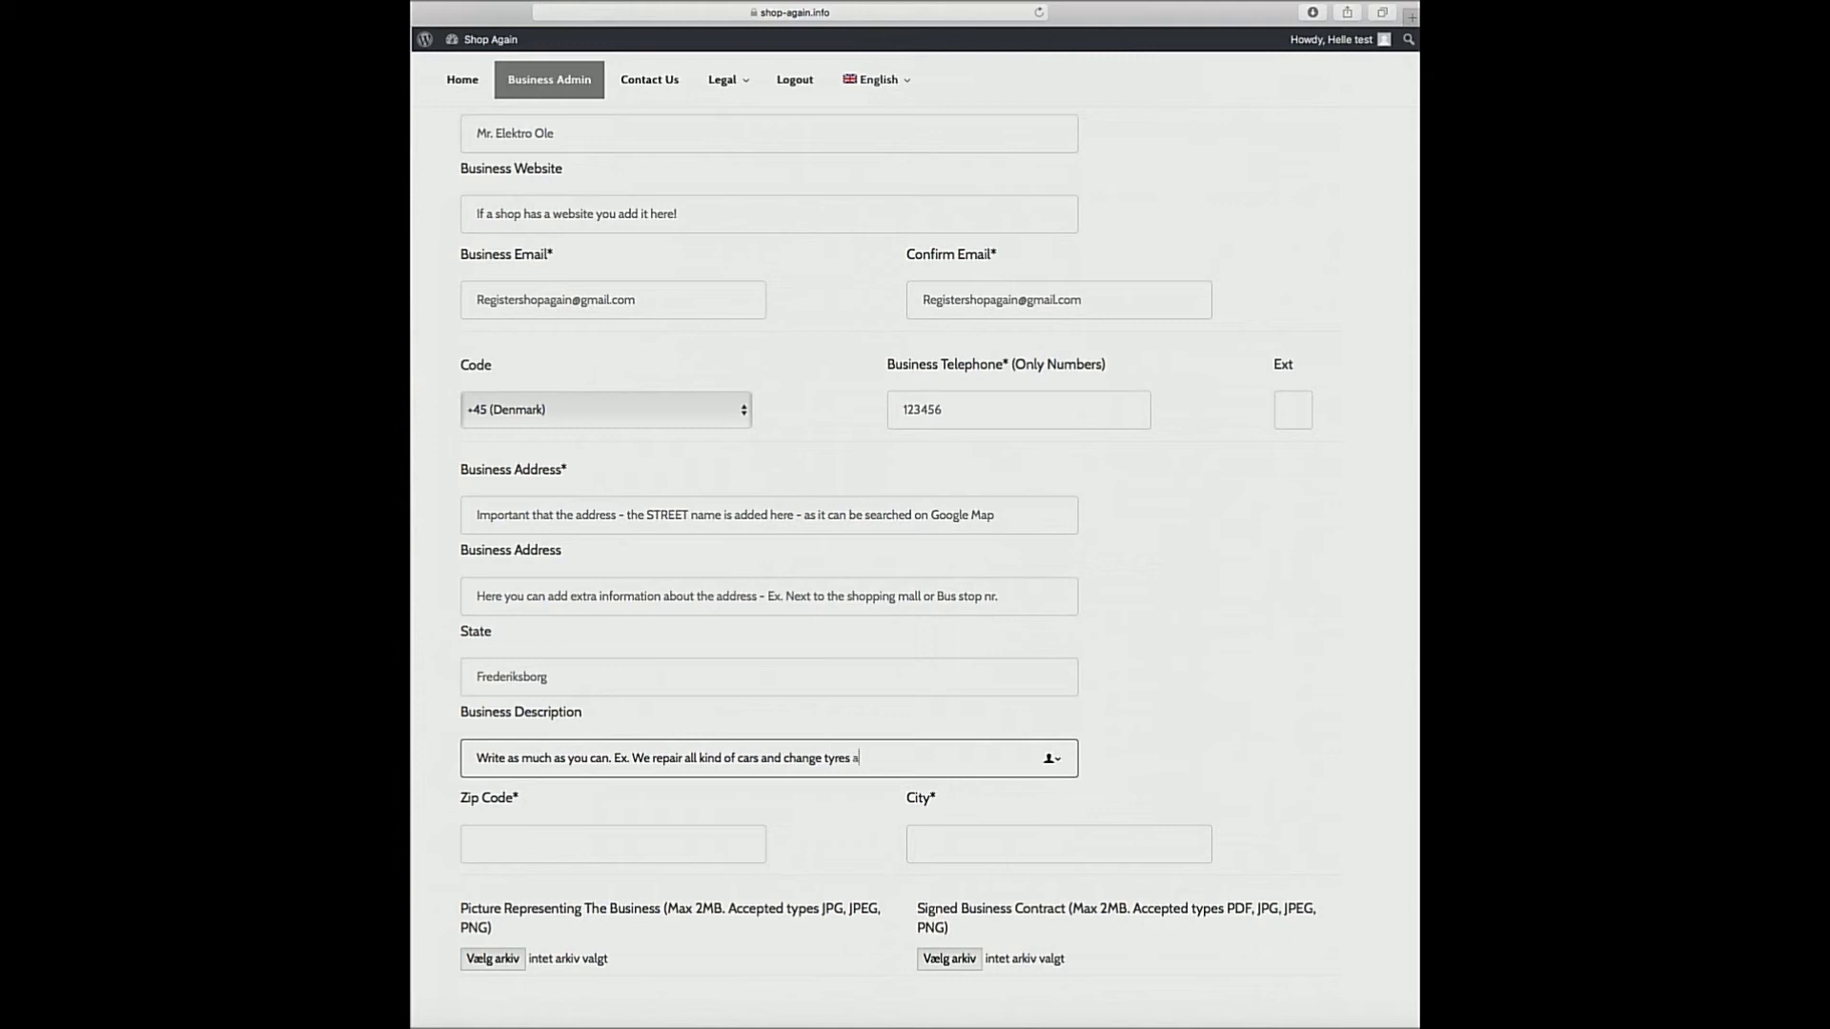
pyautogui.write('as well.')
# Fill in Zip Code 3000 and City Helsingør on the registration form.
pyautogui.click(480, 848)
pyautogui.write('3000')
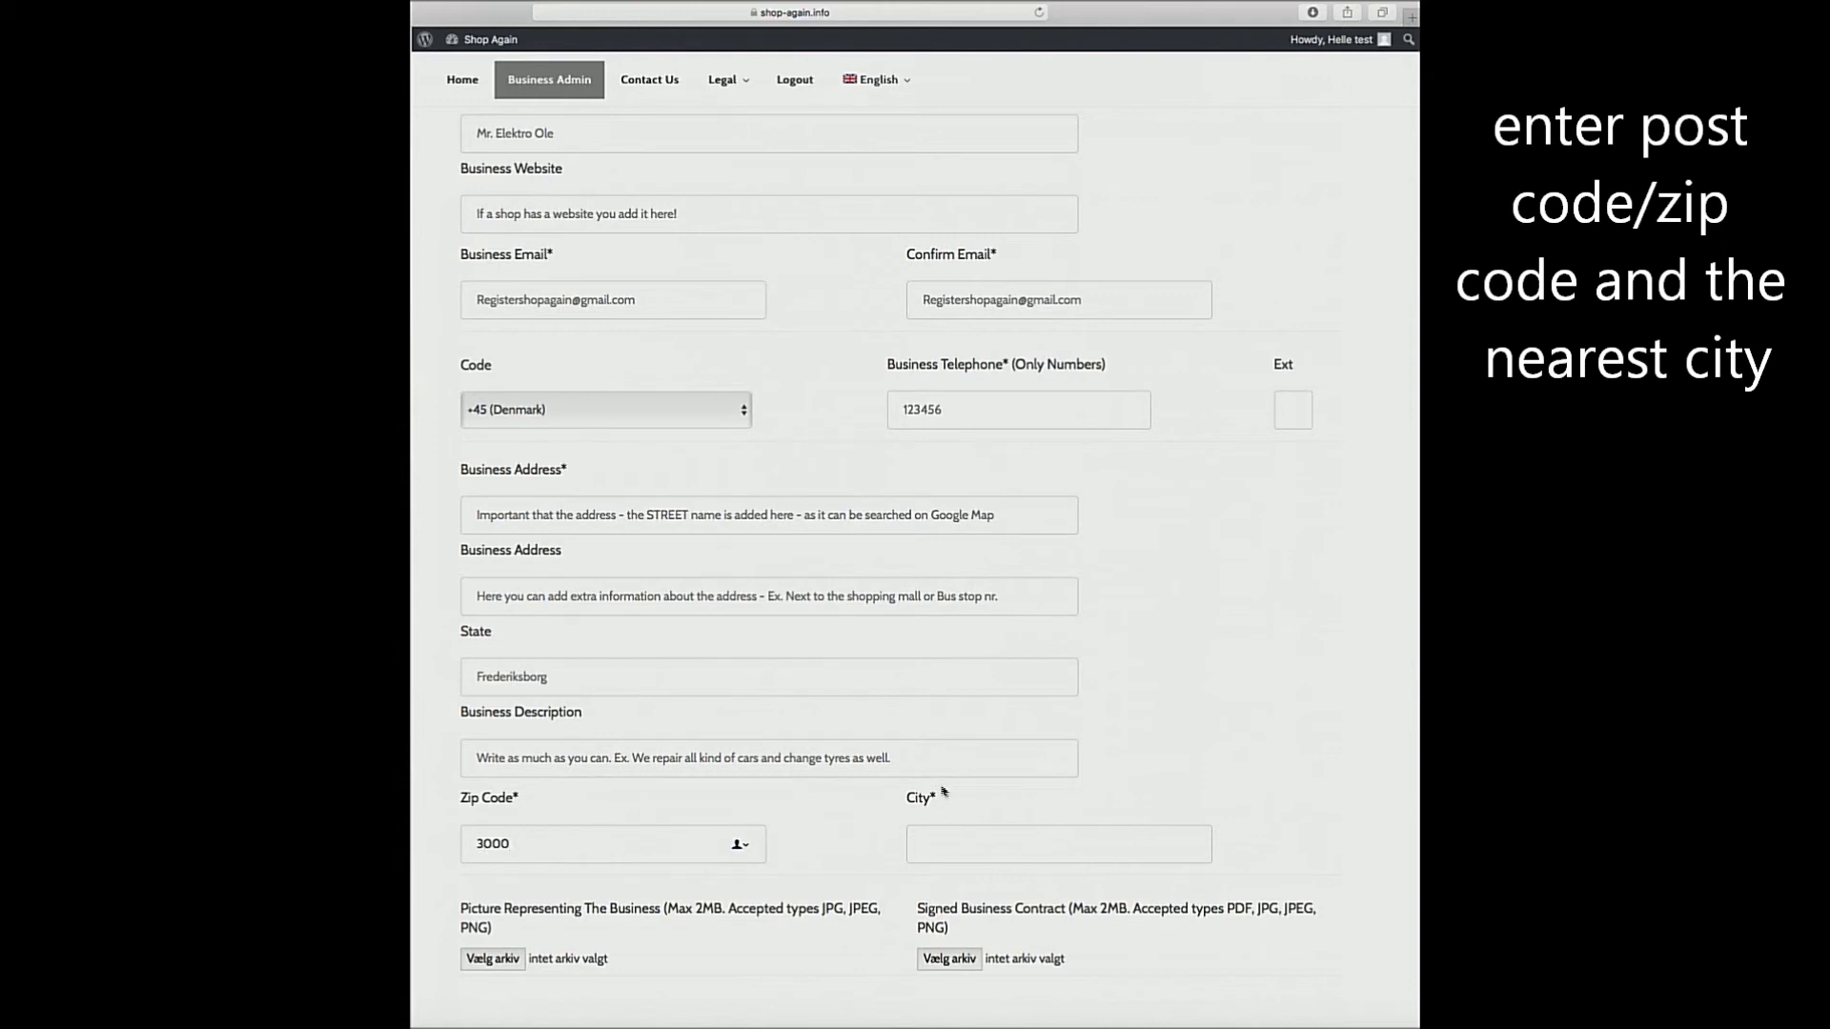
pyautogui.click(926, 848)
pyautogui.write('Helsingør')
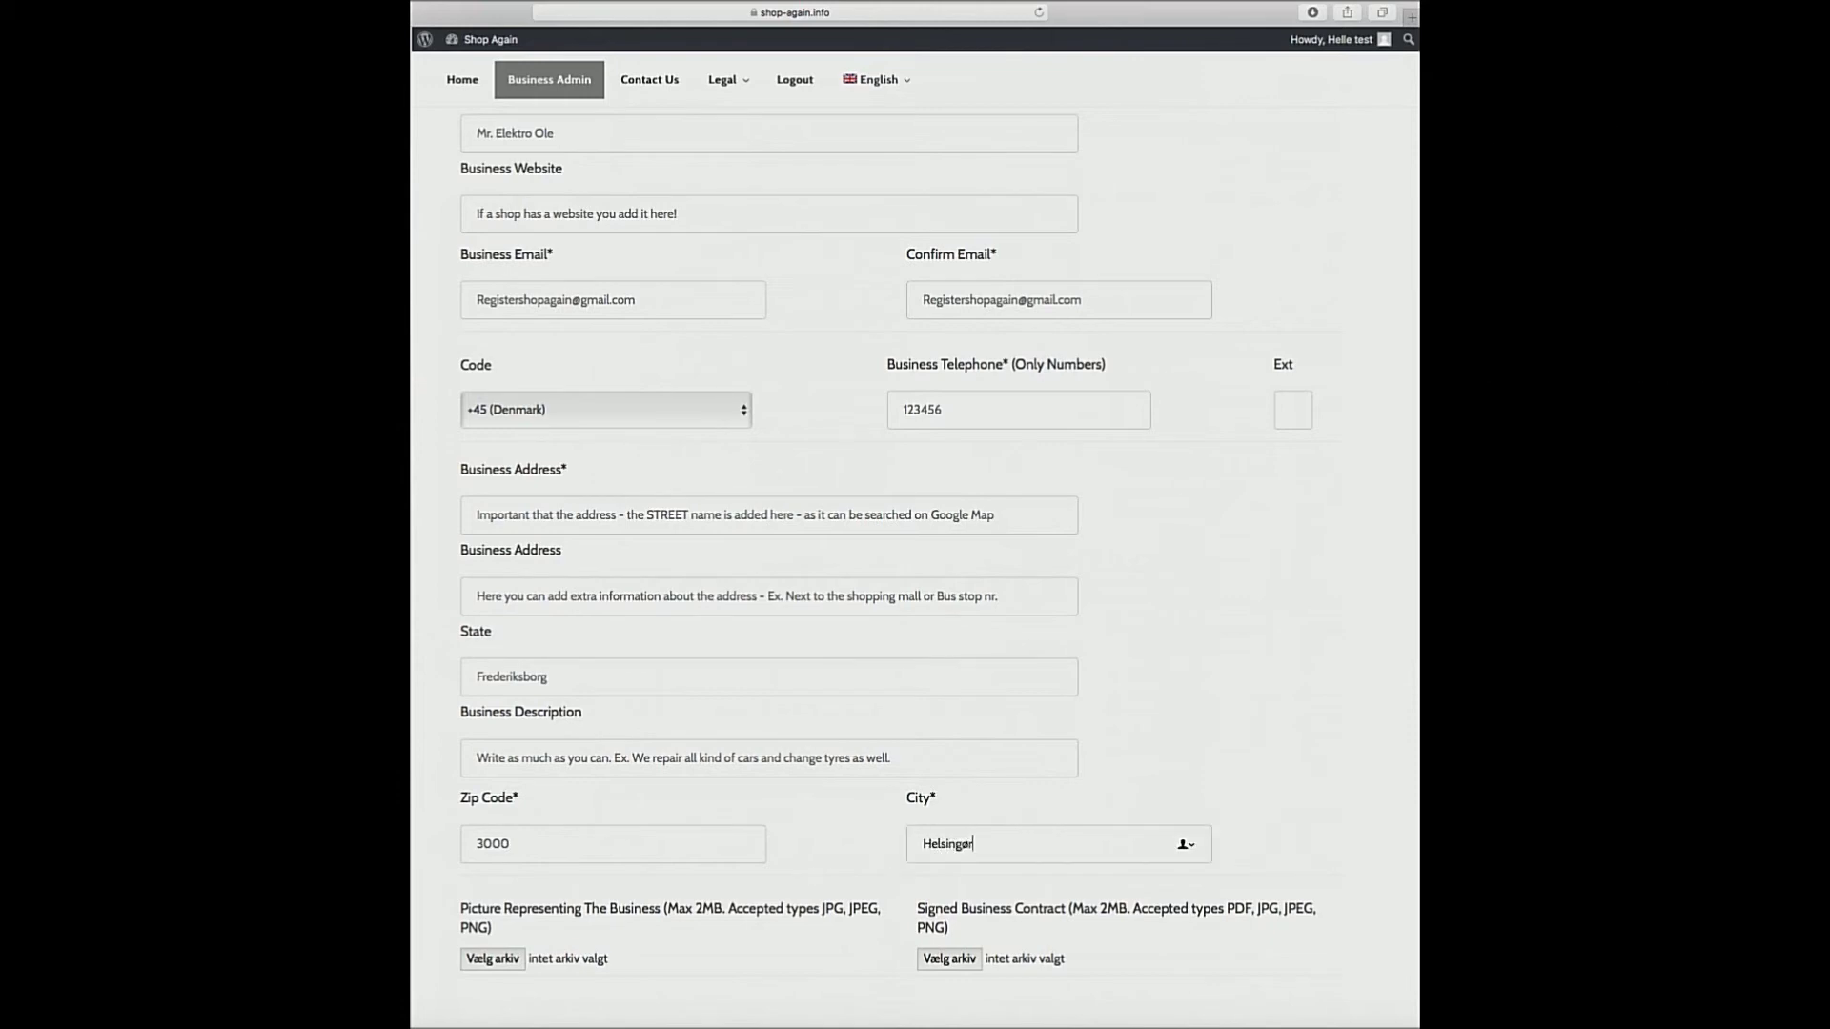
pyautogui.scroll(-3, 823, 877)
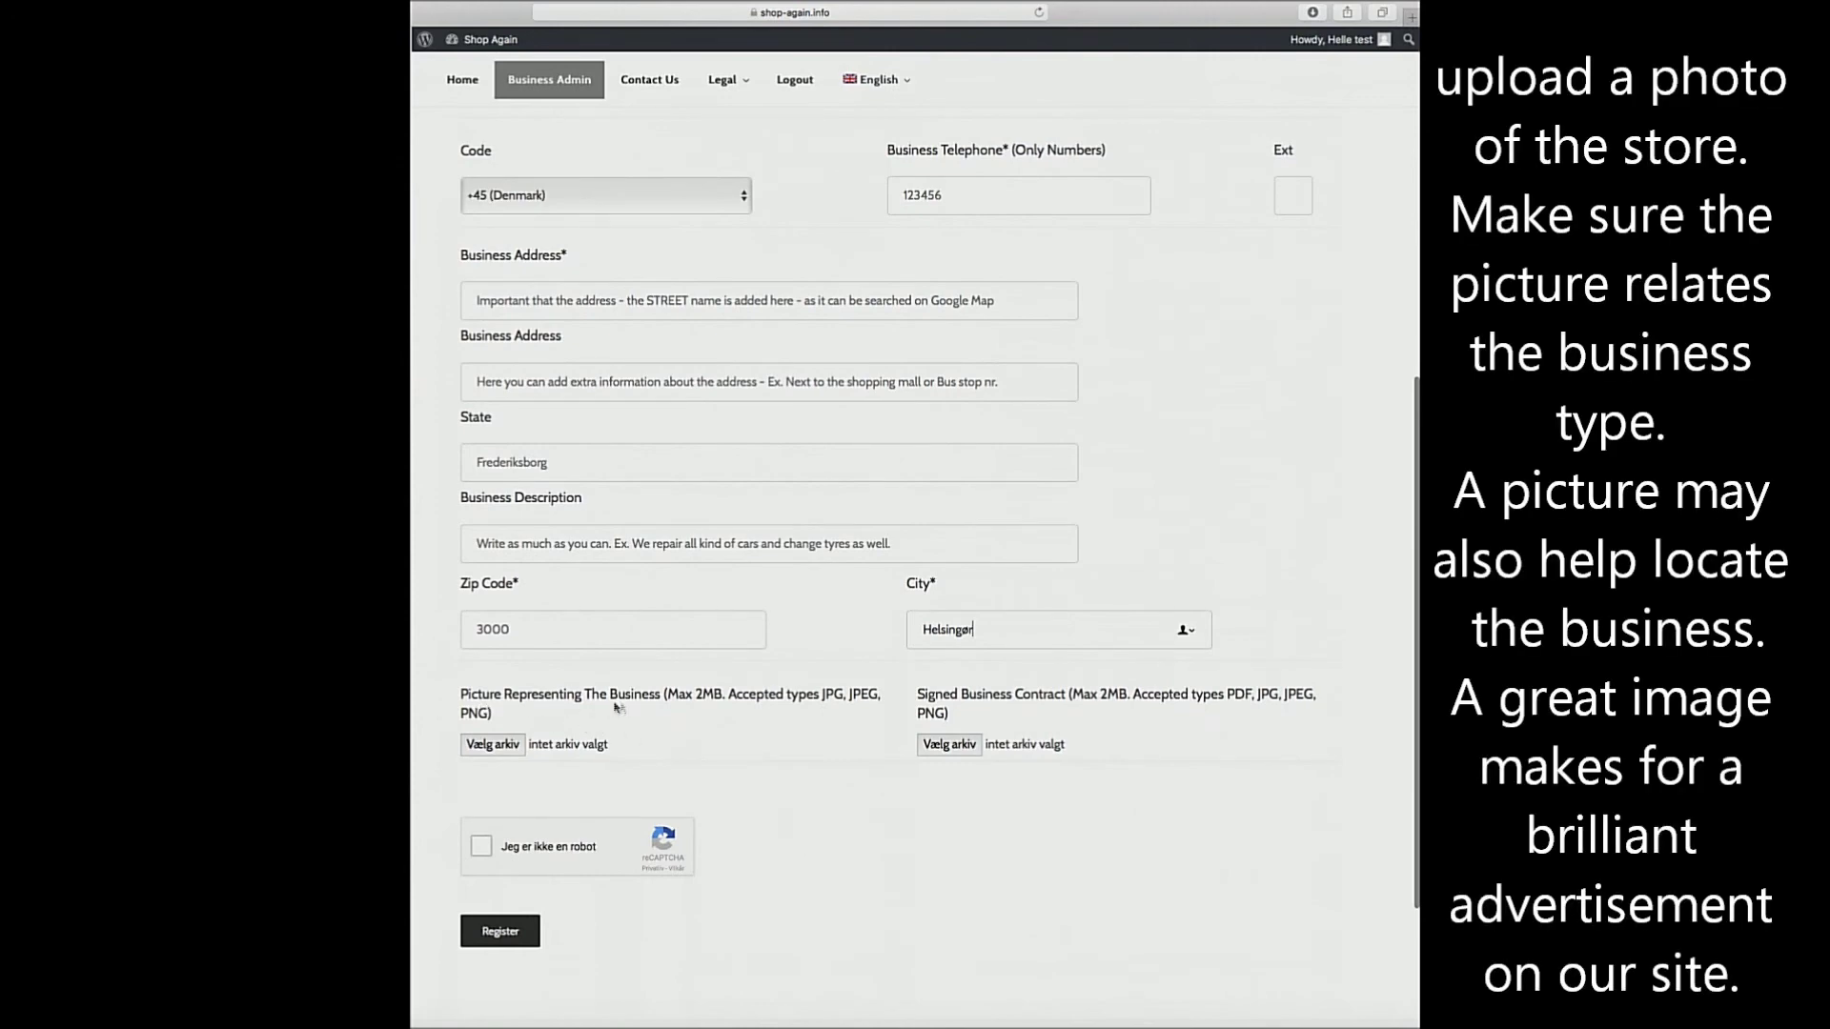
# Upload the store photo JPG from the Desktop as the Picture Representing The Business.
pyautogui.click(493, 744)
pyautogui.click(796, 95)
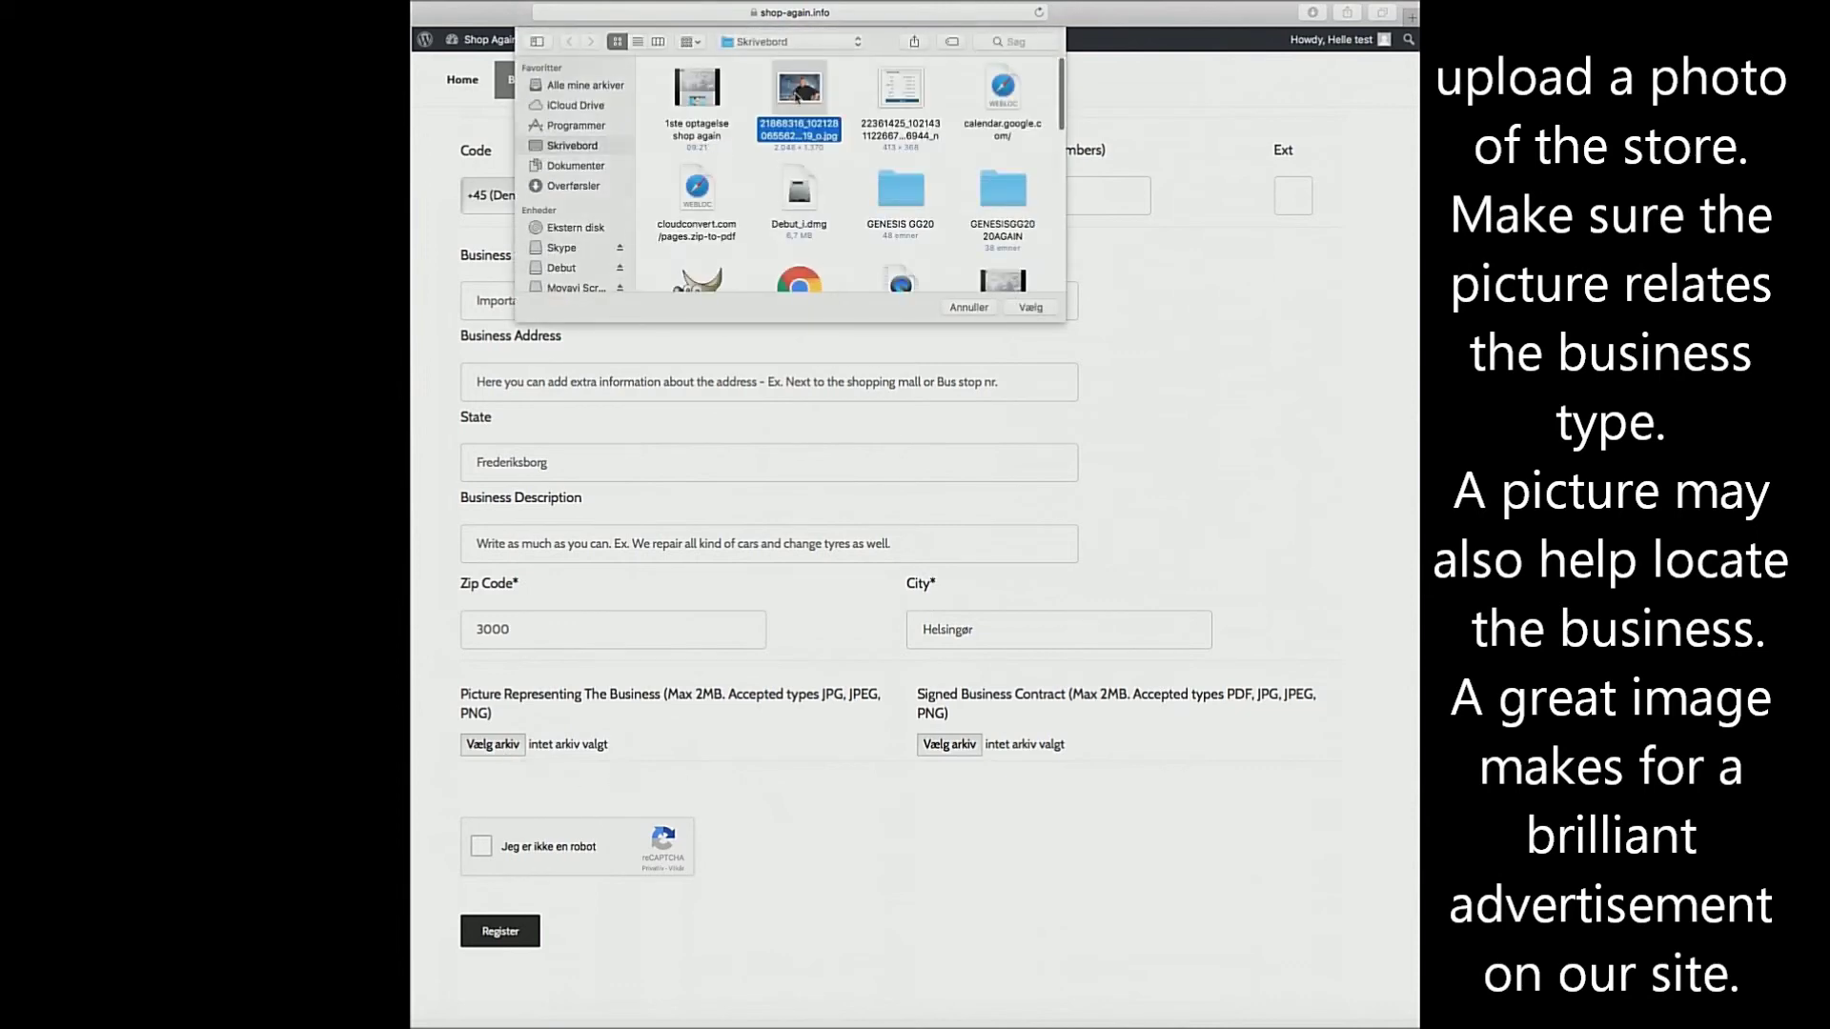
pyautogui.click(1030, 307)
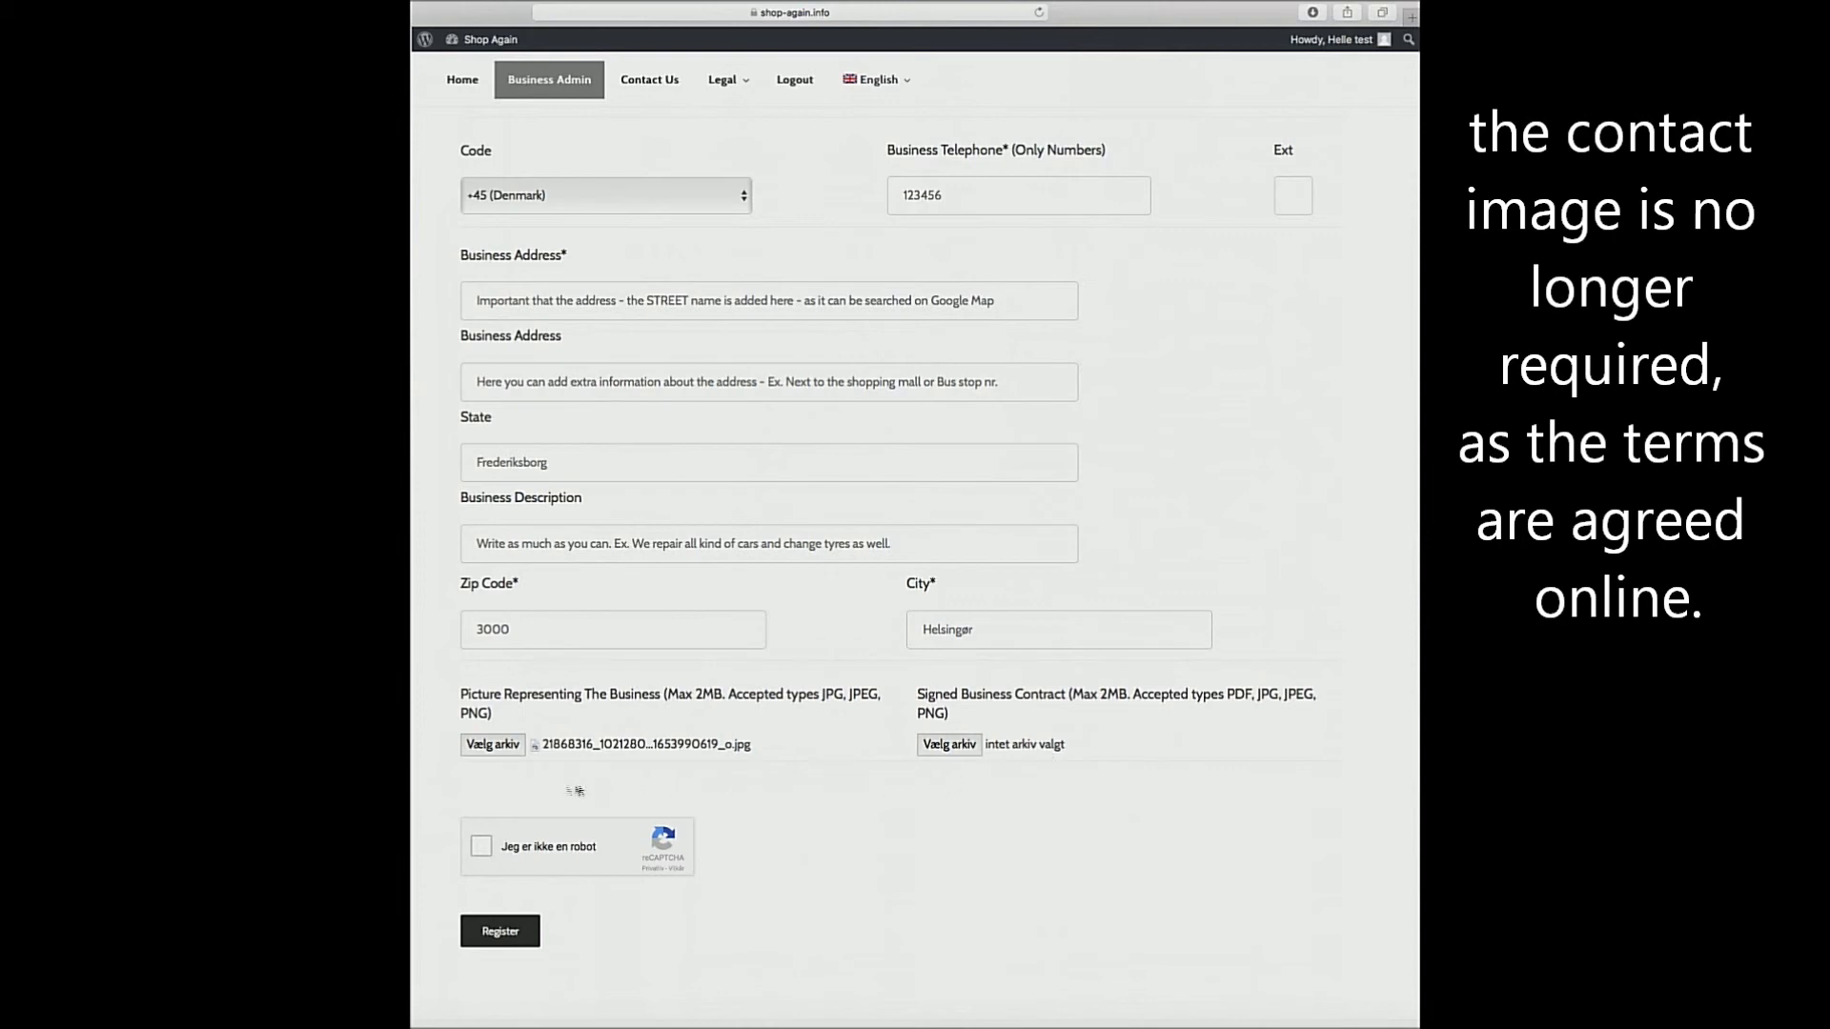
# Tick the 'Jeg er ikke en robot' reCAPTCHA box and submit the registration with Register.
pyautogui.click(484, 848)
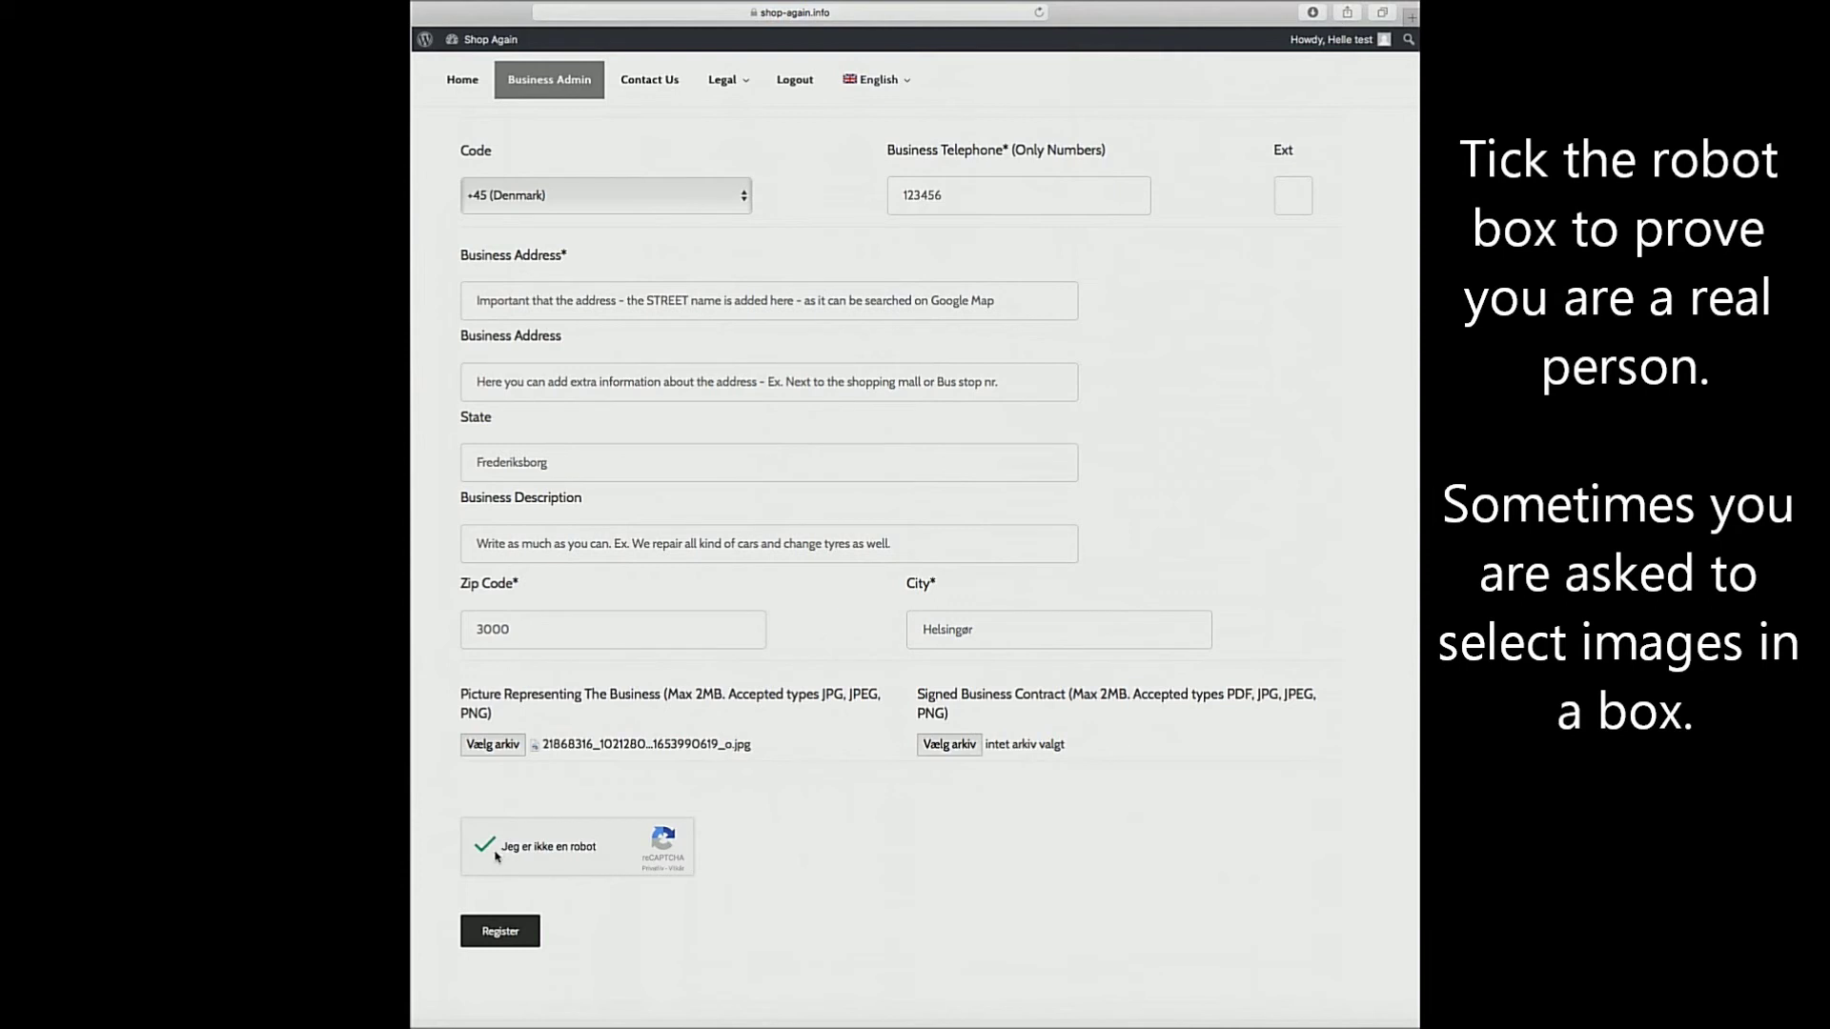
pyautogui.click(502, 933)
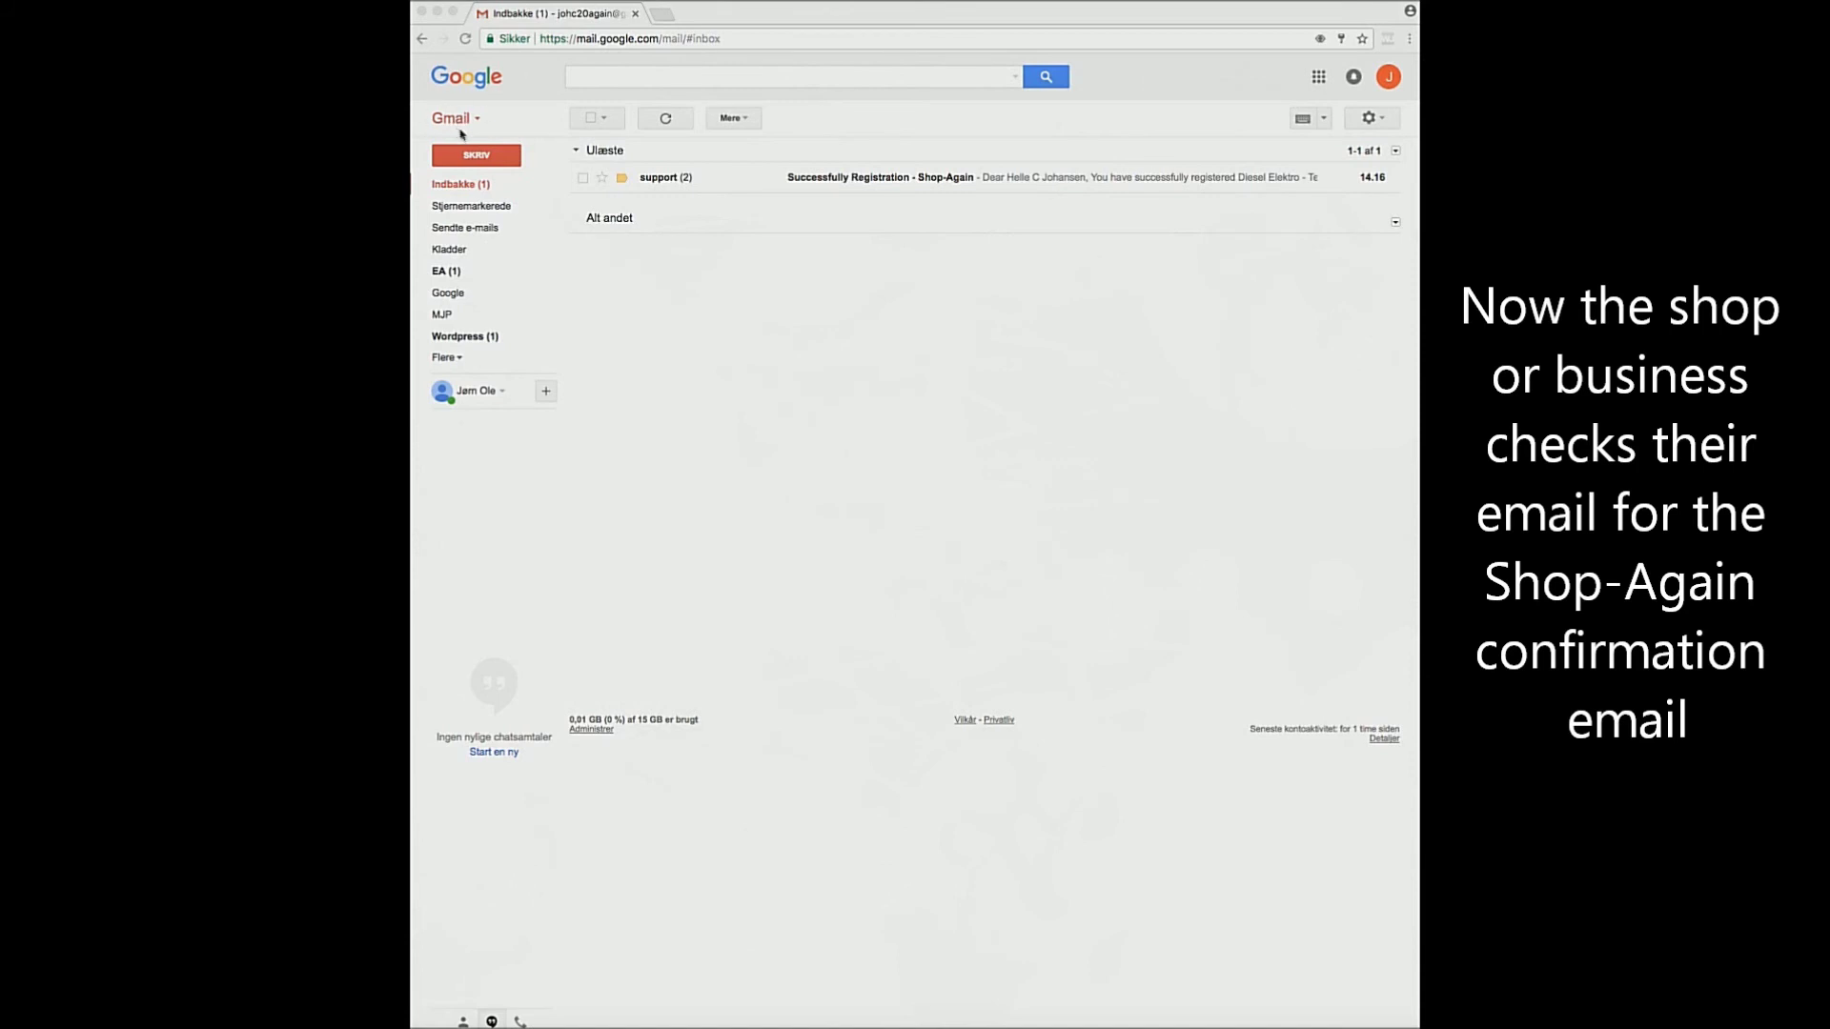
# Bring the mail window forward and open the Shop-Again registration email from support.
pyautogui.click(453, 187)
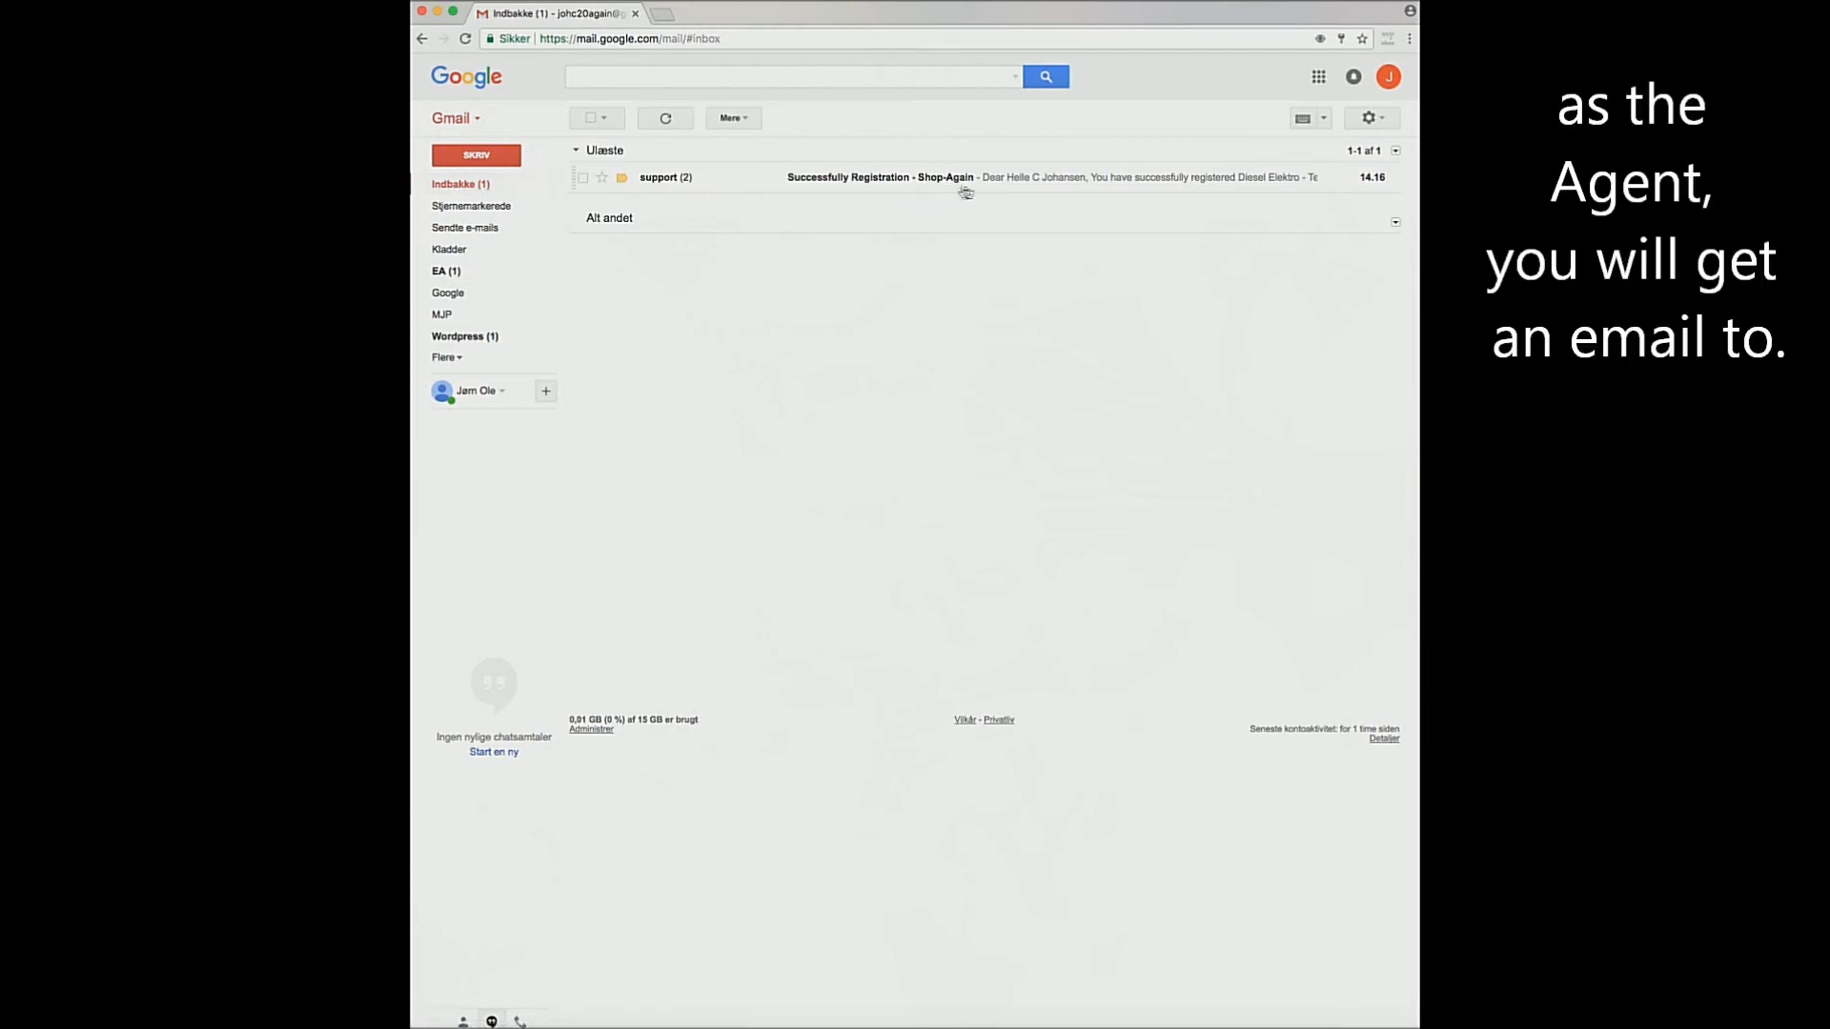
pyautogui.click(660, 179)
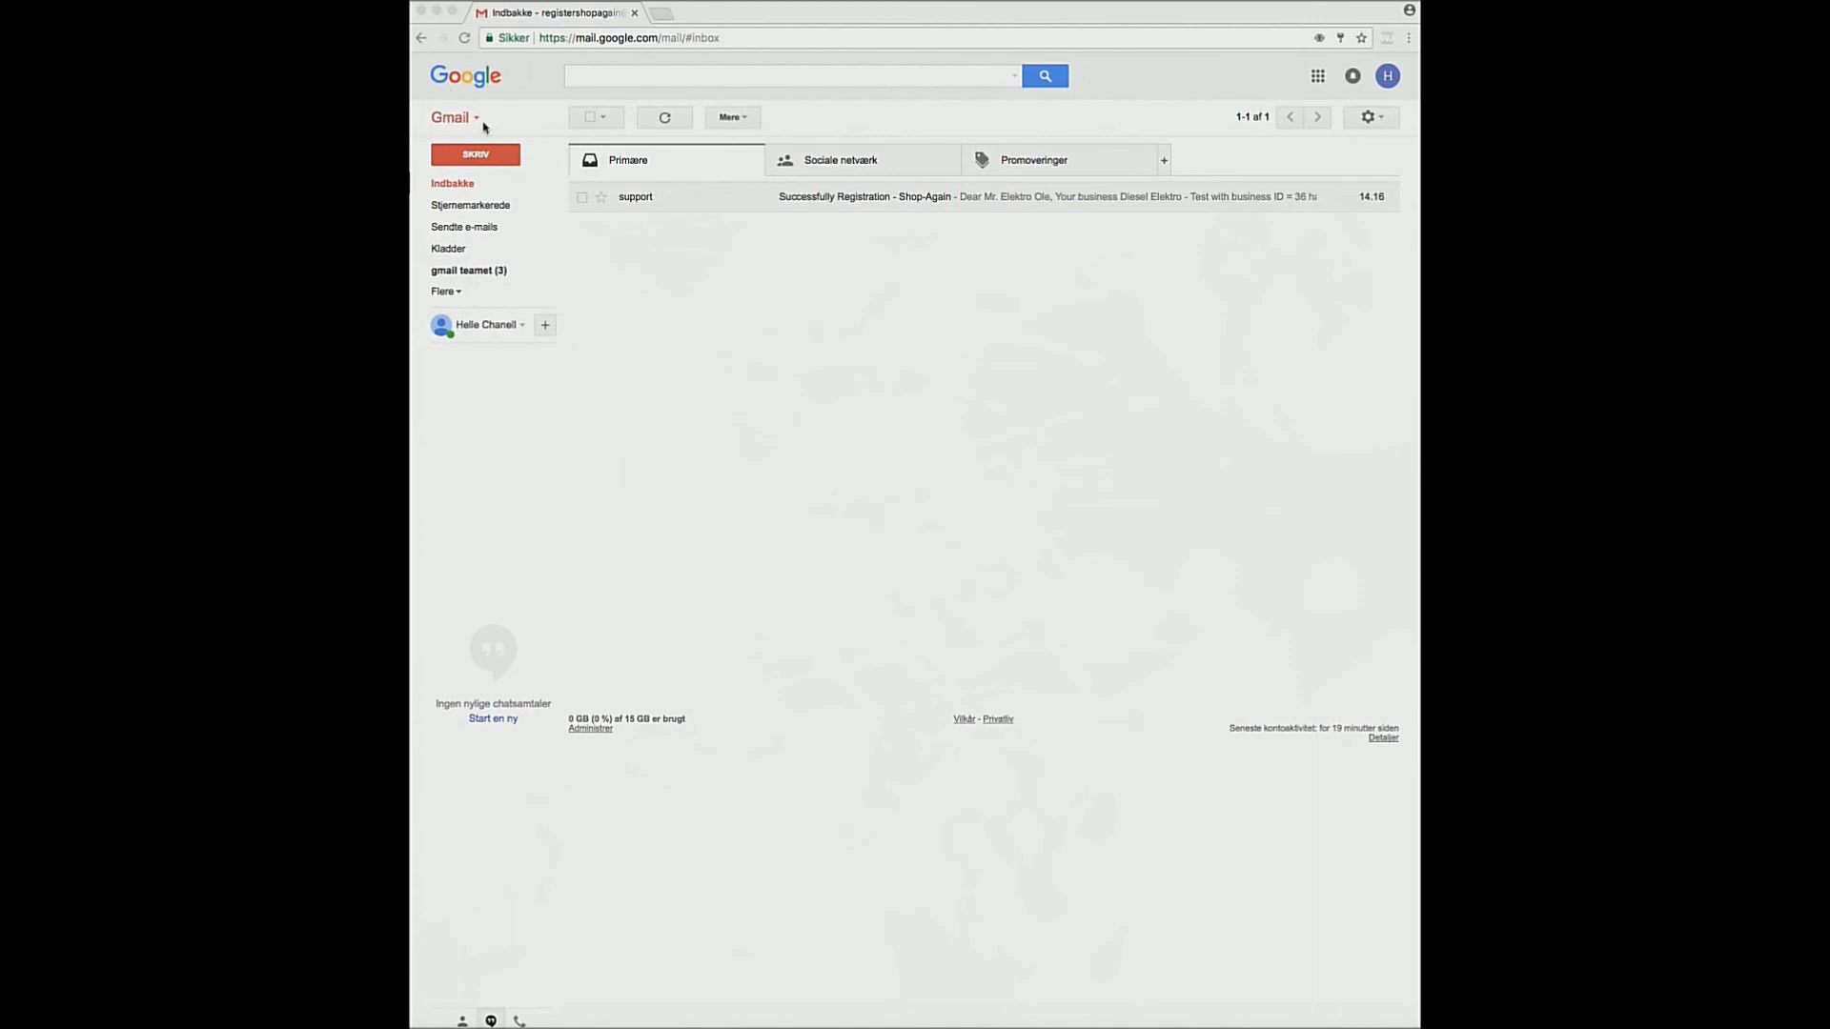
# Open the Successfully Registration email from Indbakke and follow 'Accept your registration', continuing past the warning.
pyautogui.click(448, 186)
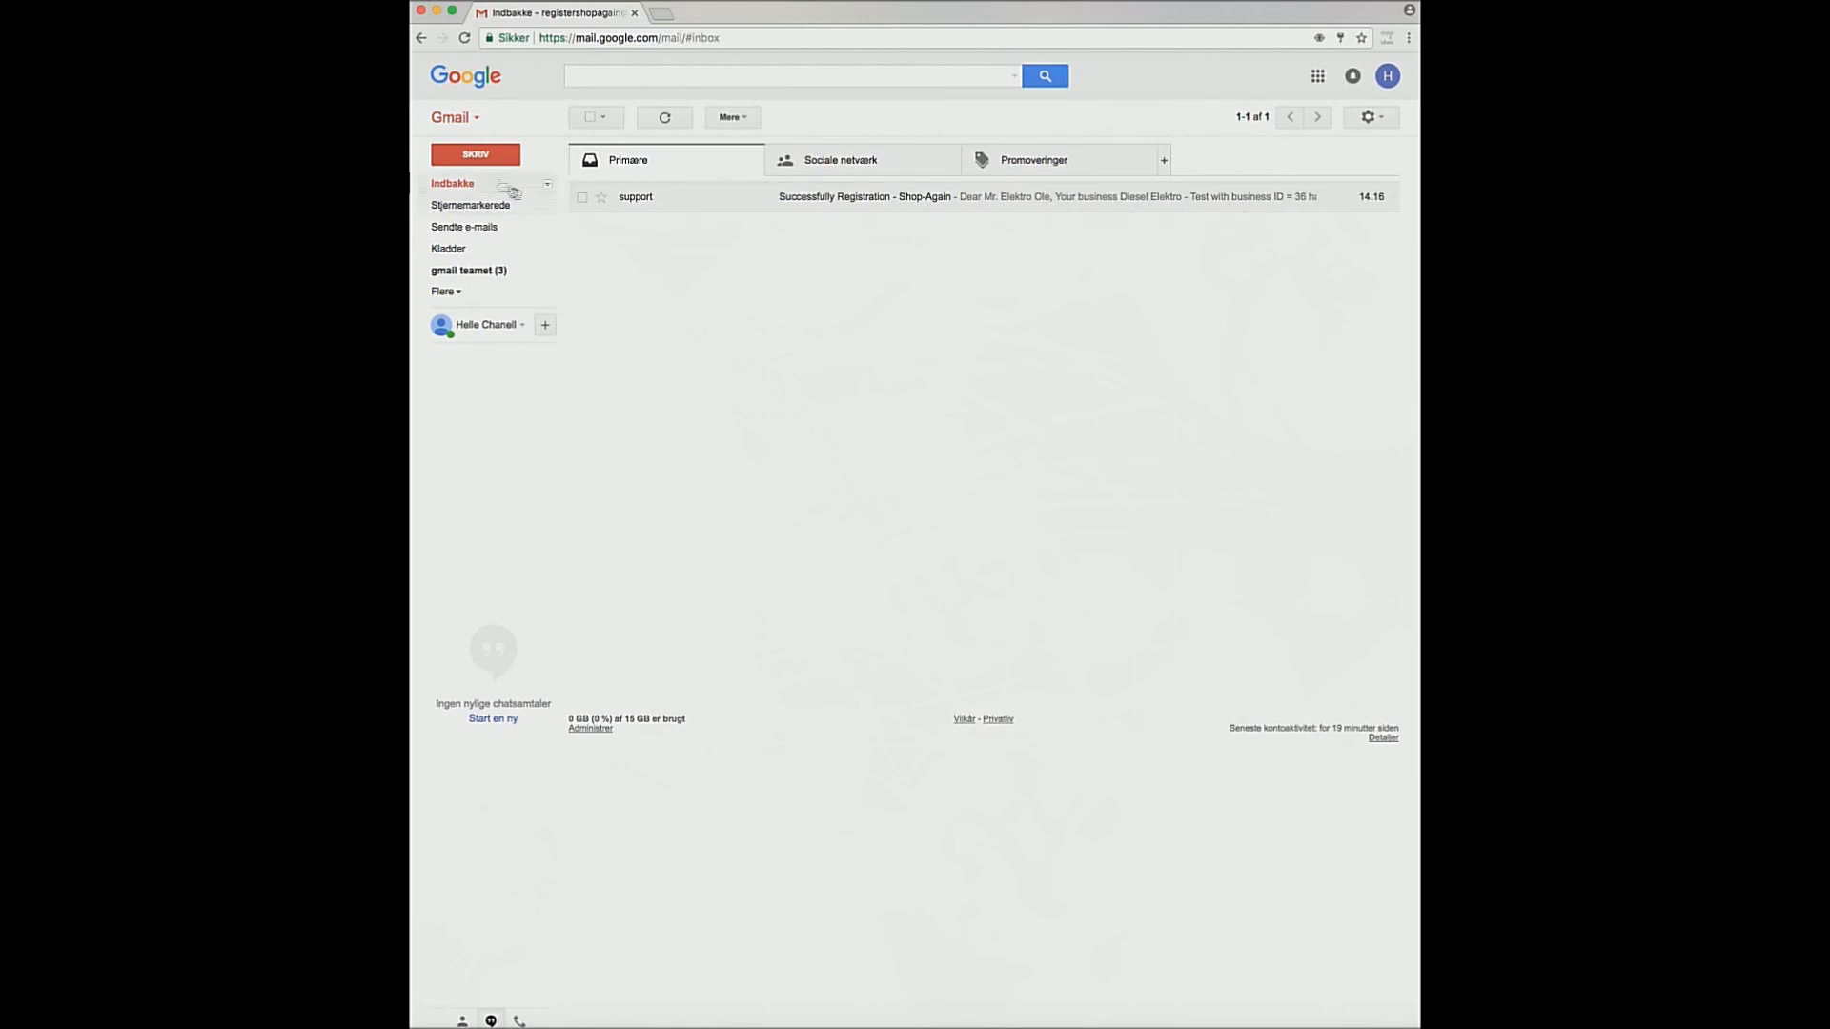
pyautogui.click(850, 201)
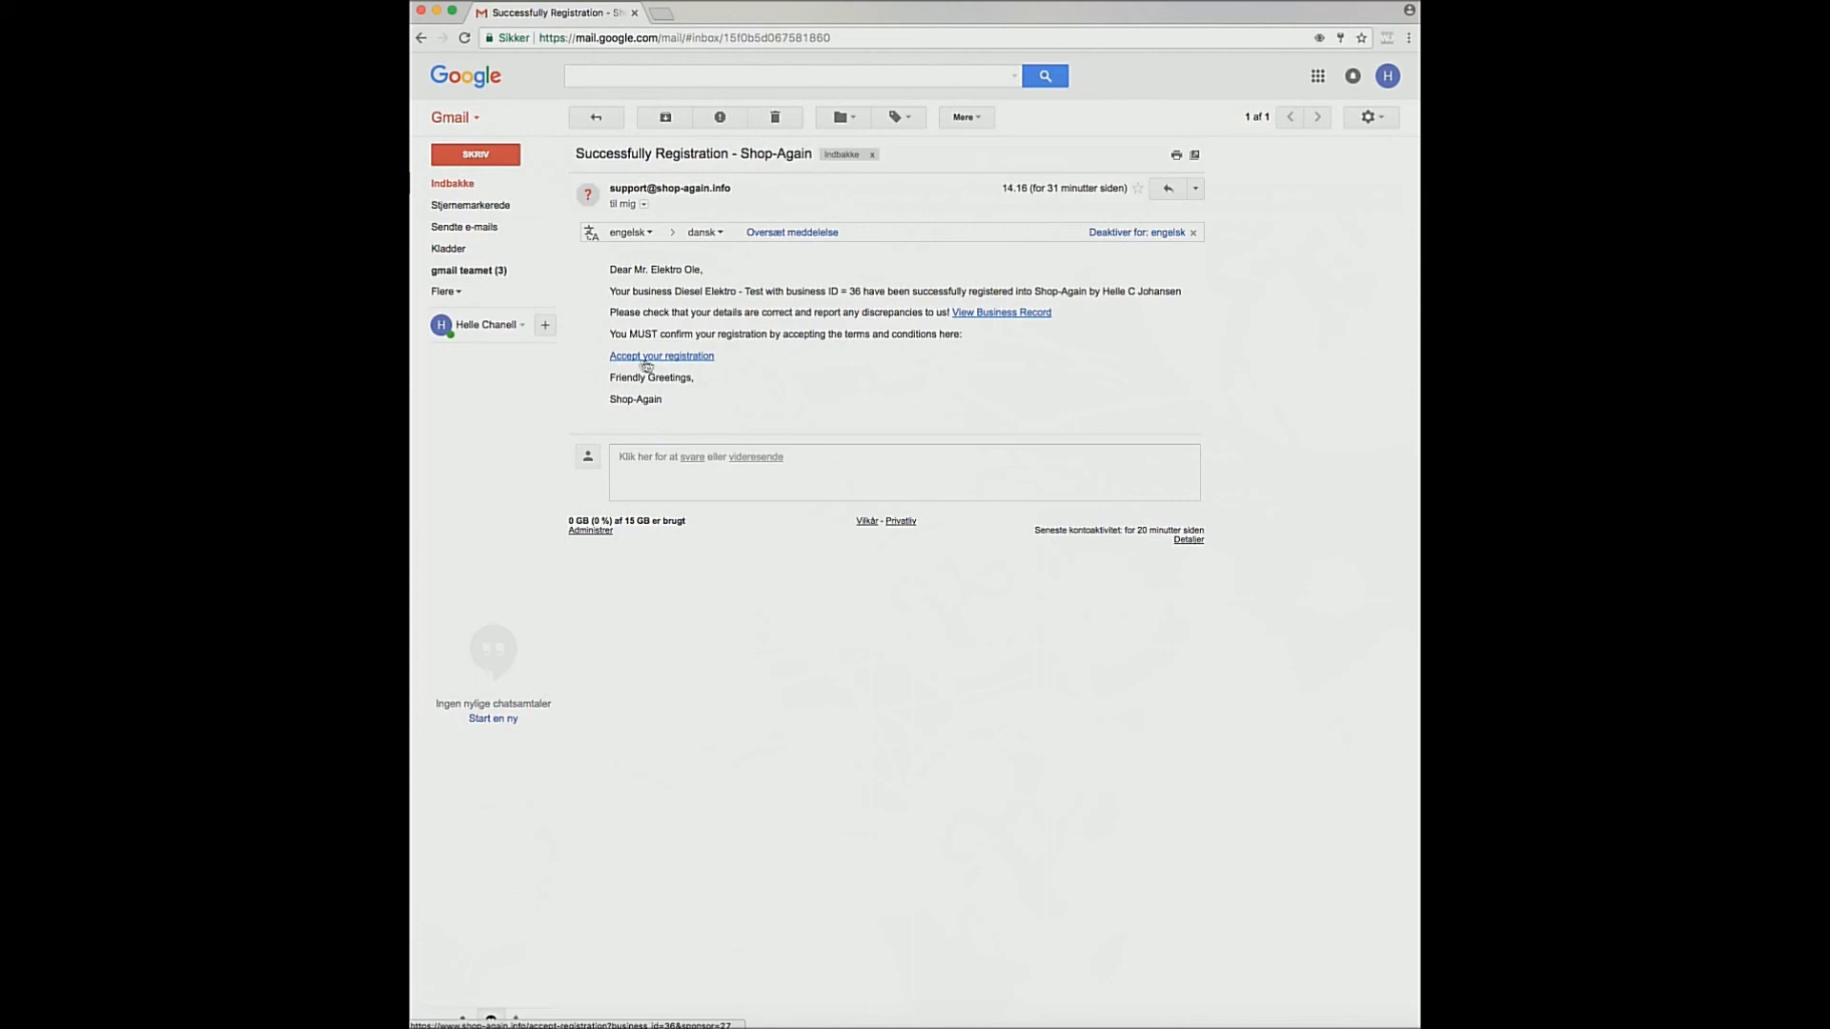
pyautogui.click(662, 358)
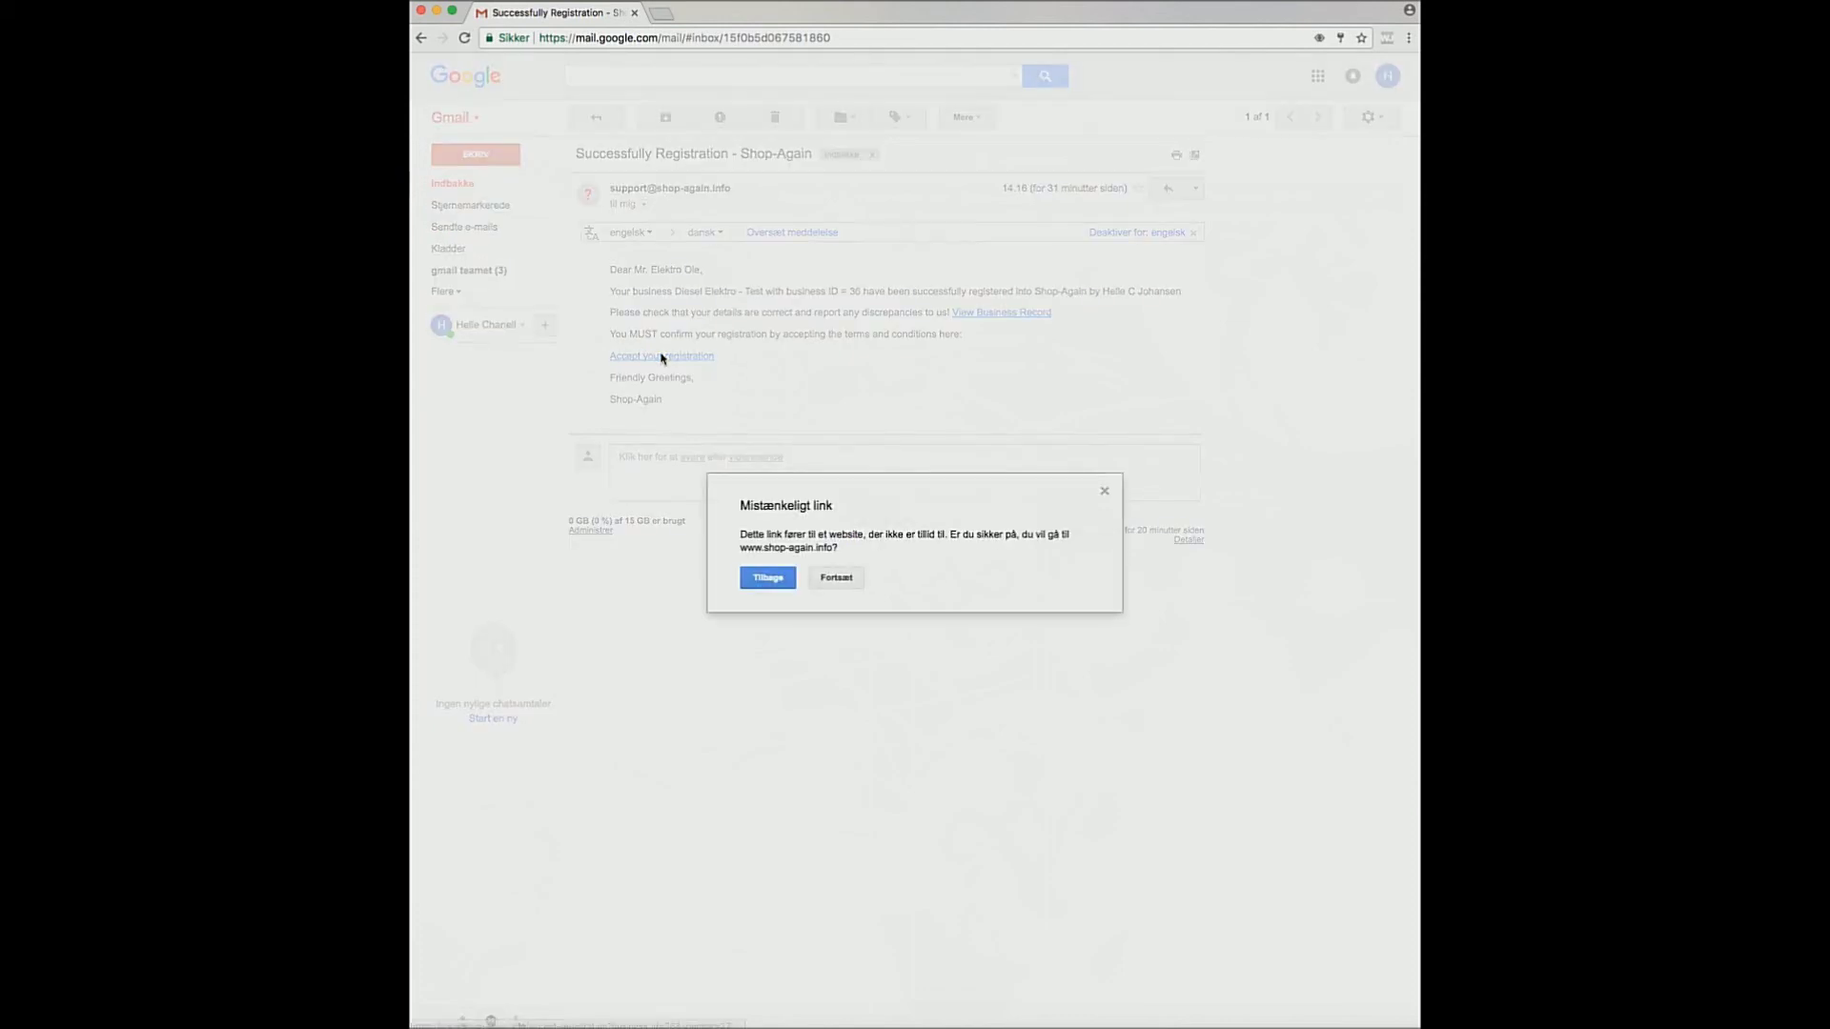
pyautogui.click(836, 578)
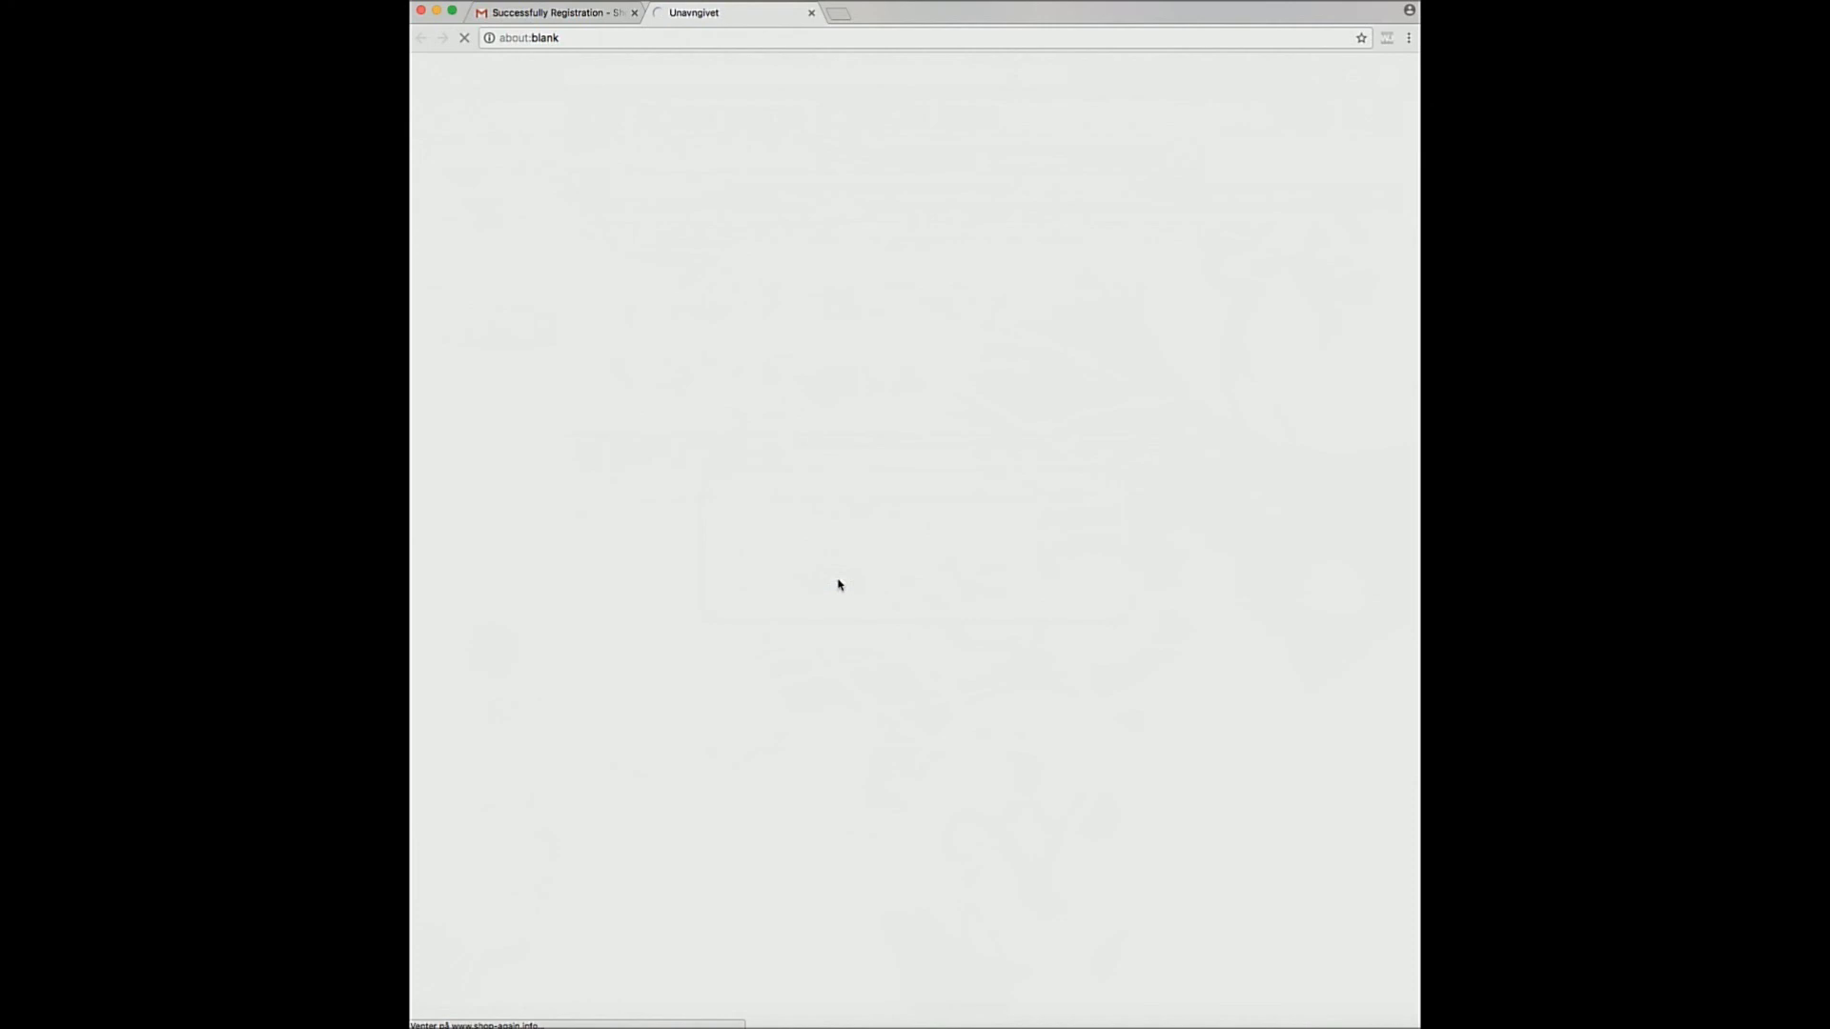